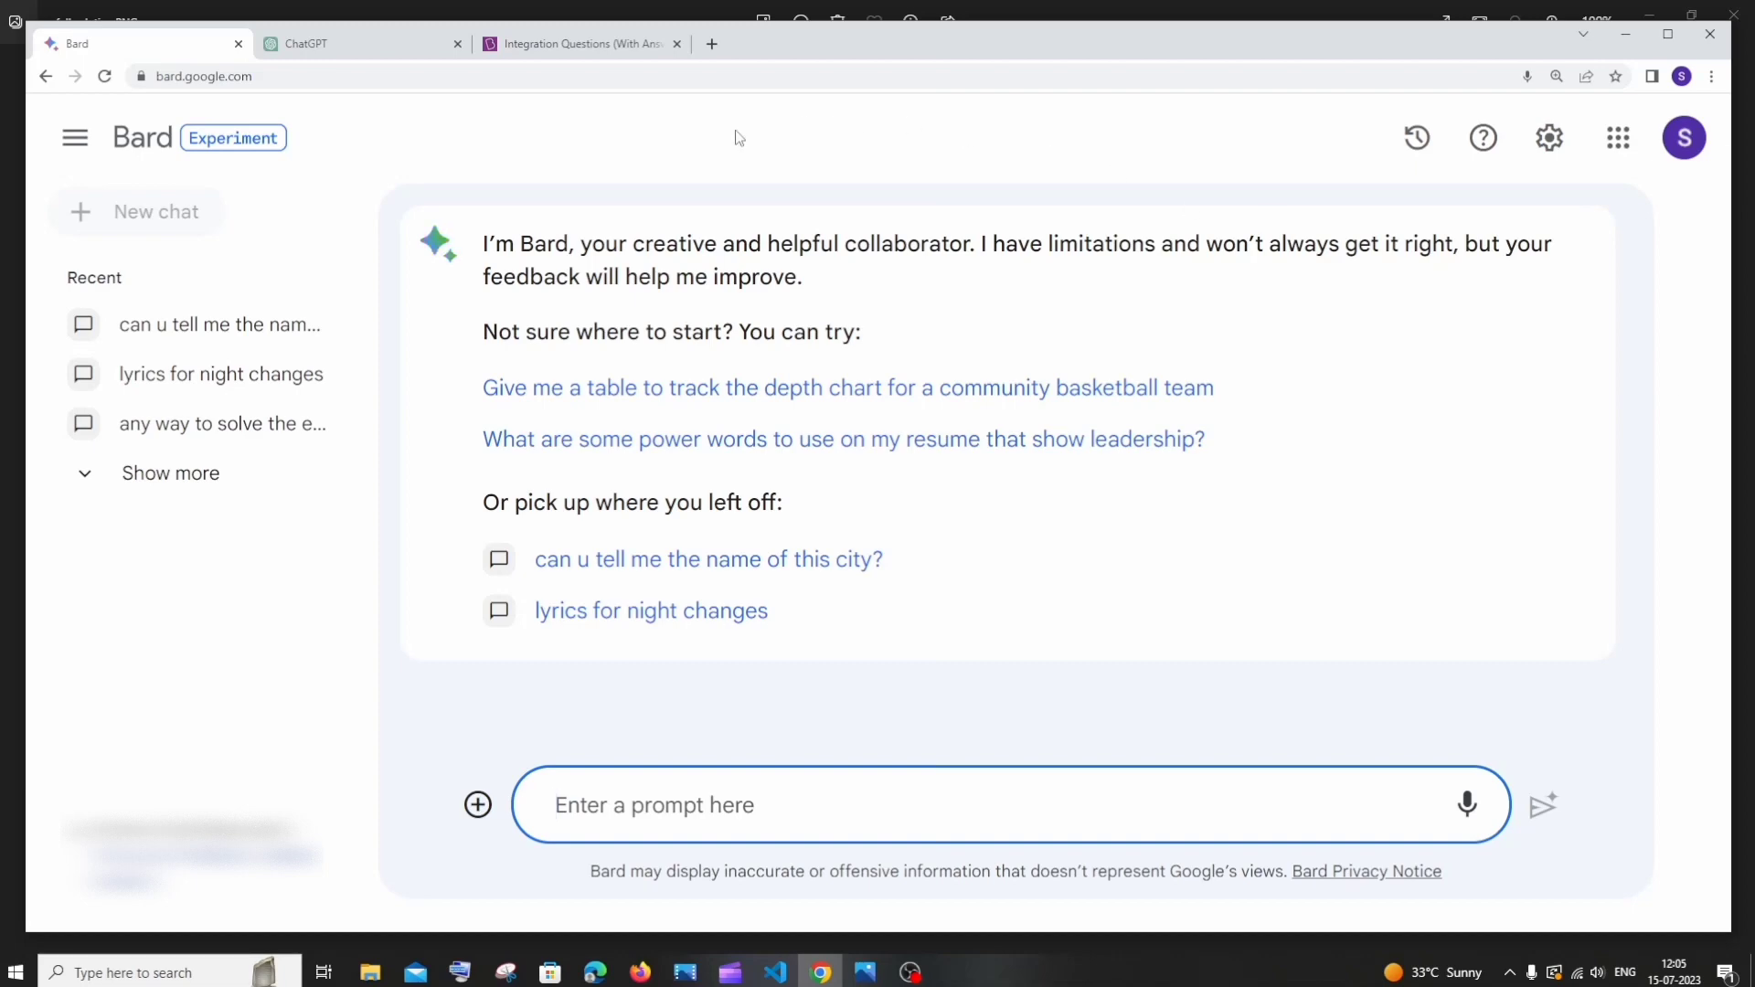
After a glance at ChatGPT's essay, ask Bard for an 'Essay on global warming earth'
left_click(398, 52)
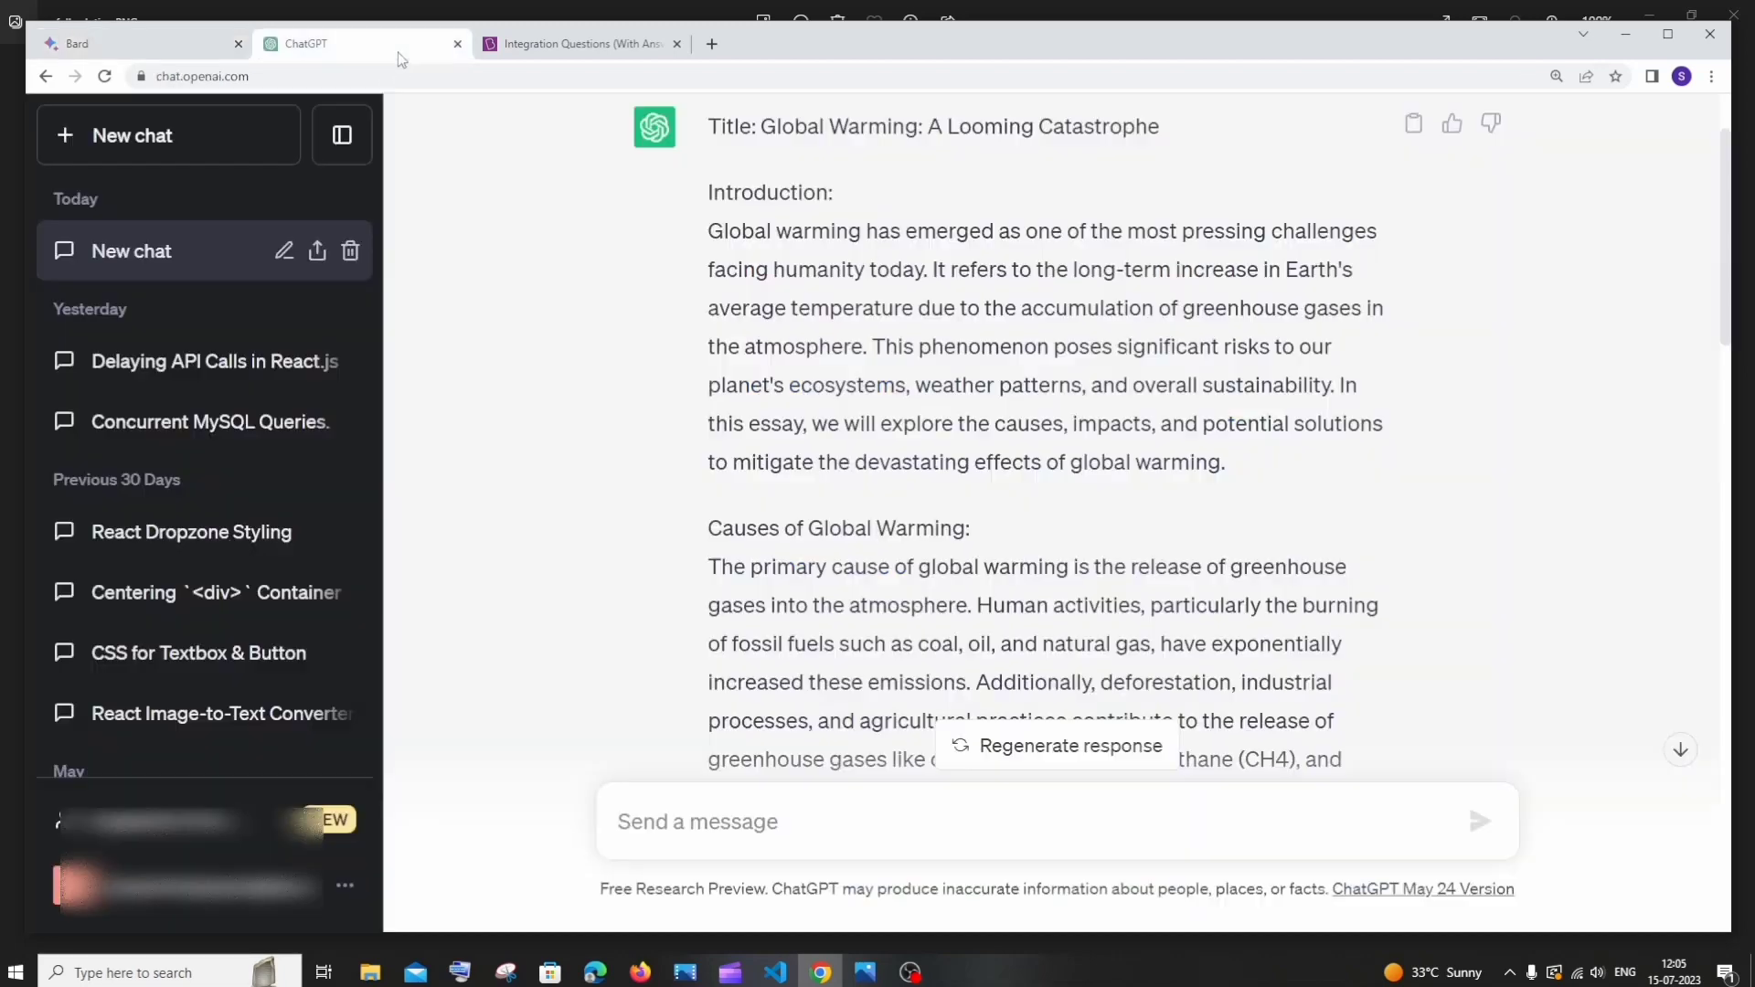
left_click(216, 46)
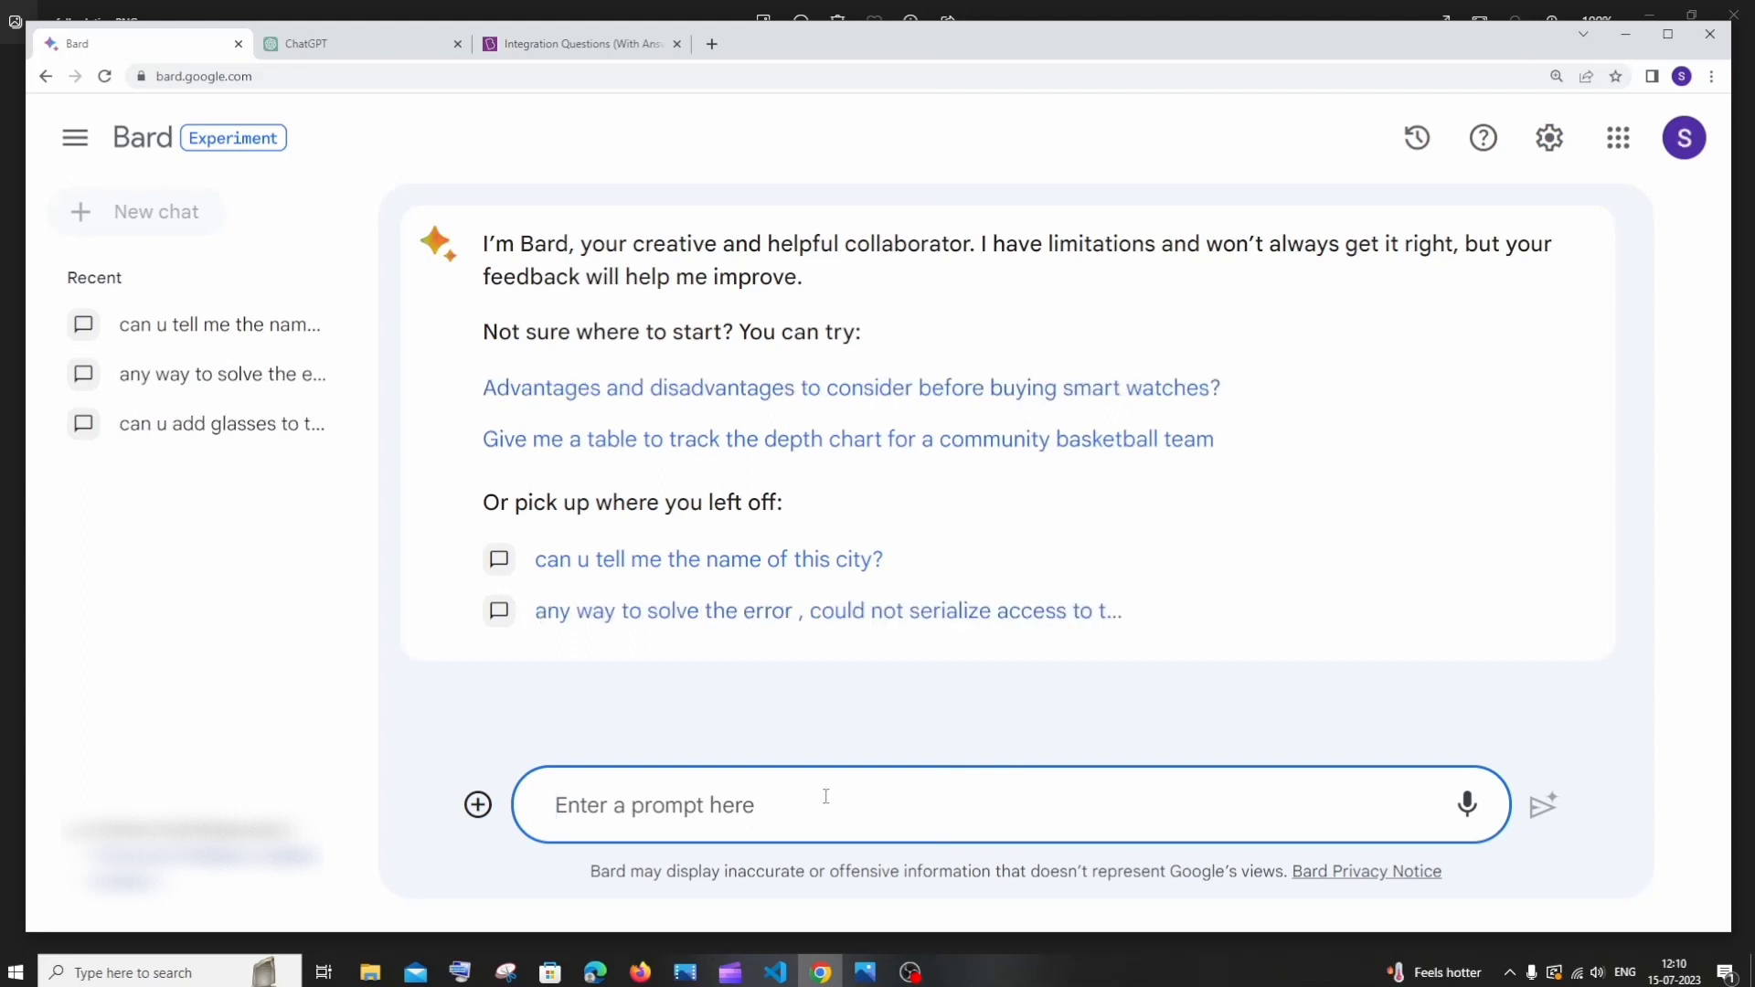
type("Essay ")
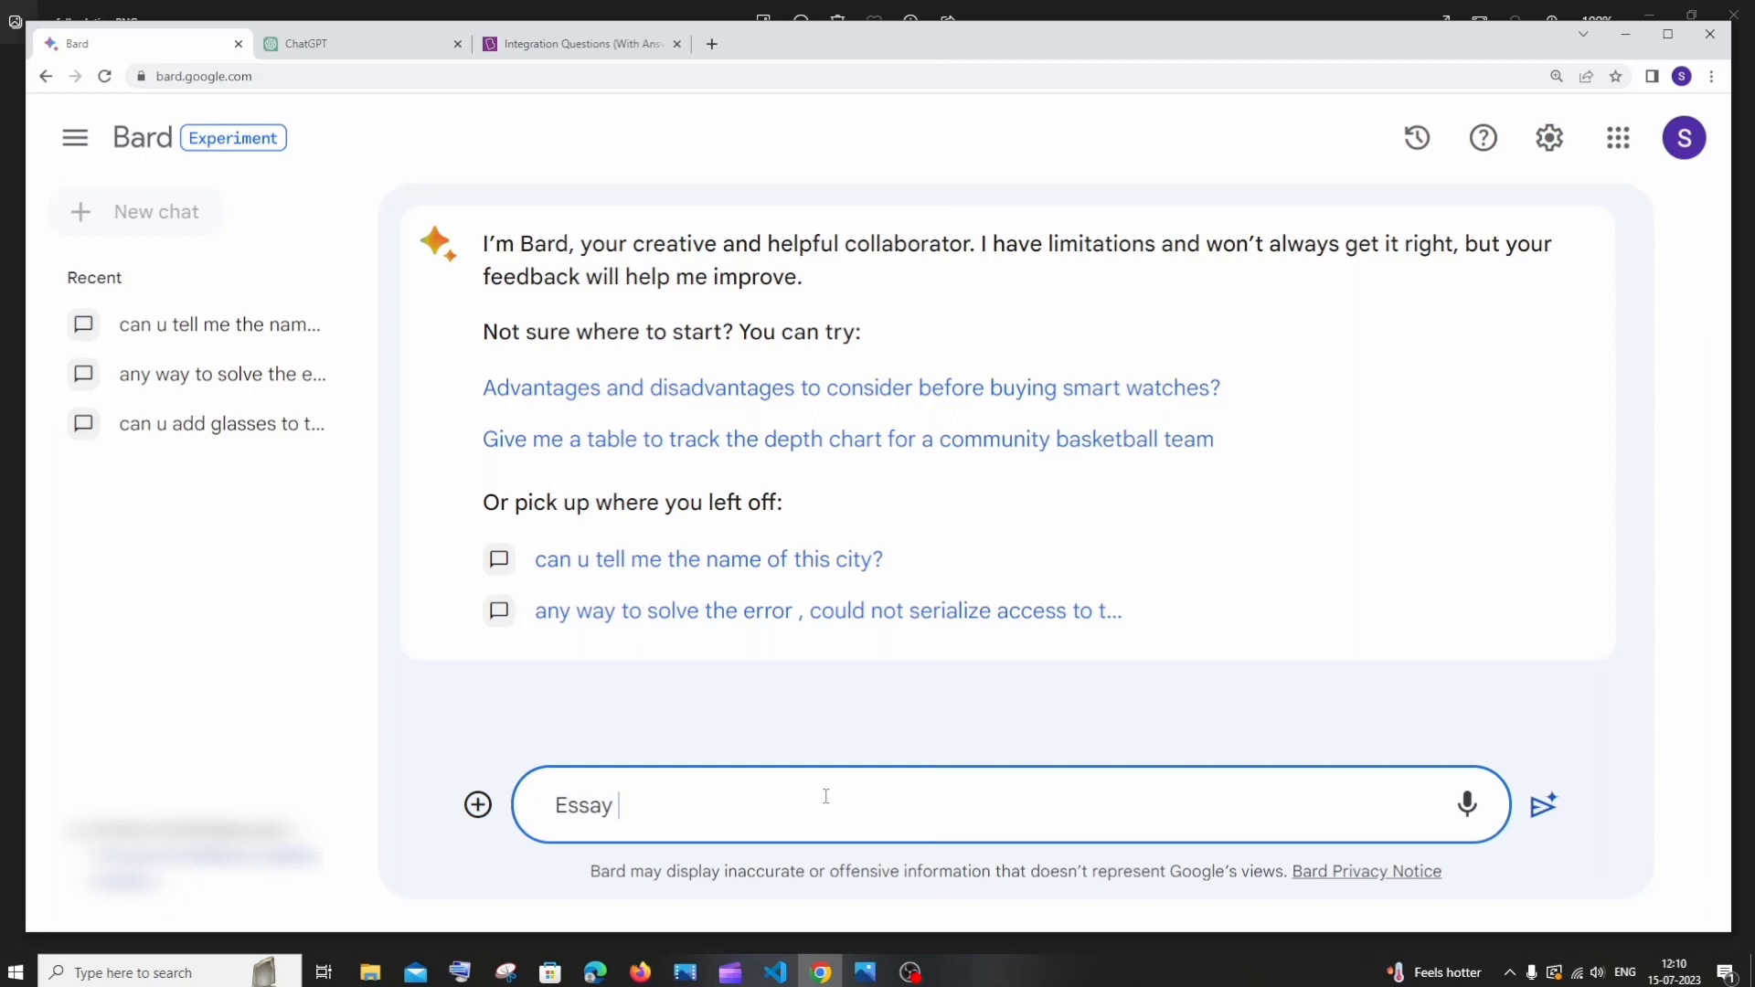
type("on global warming earth")
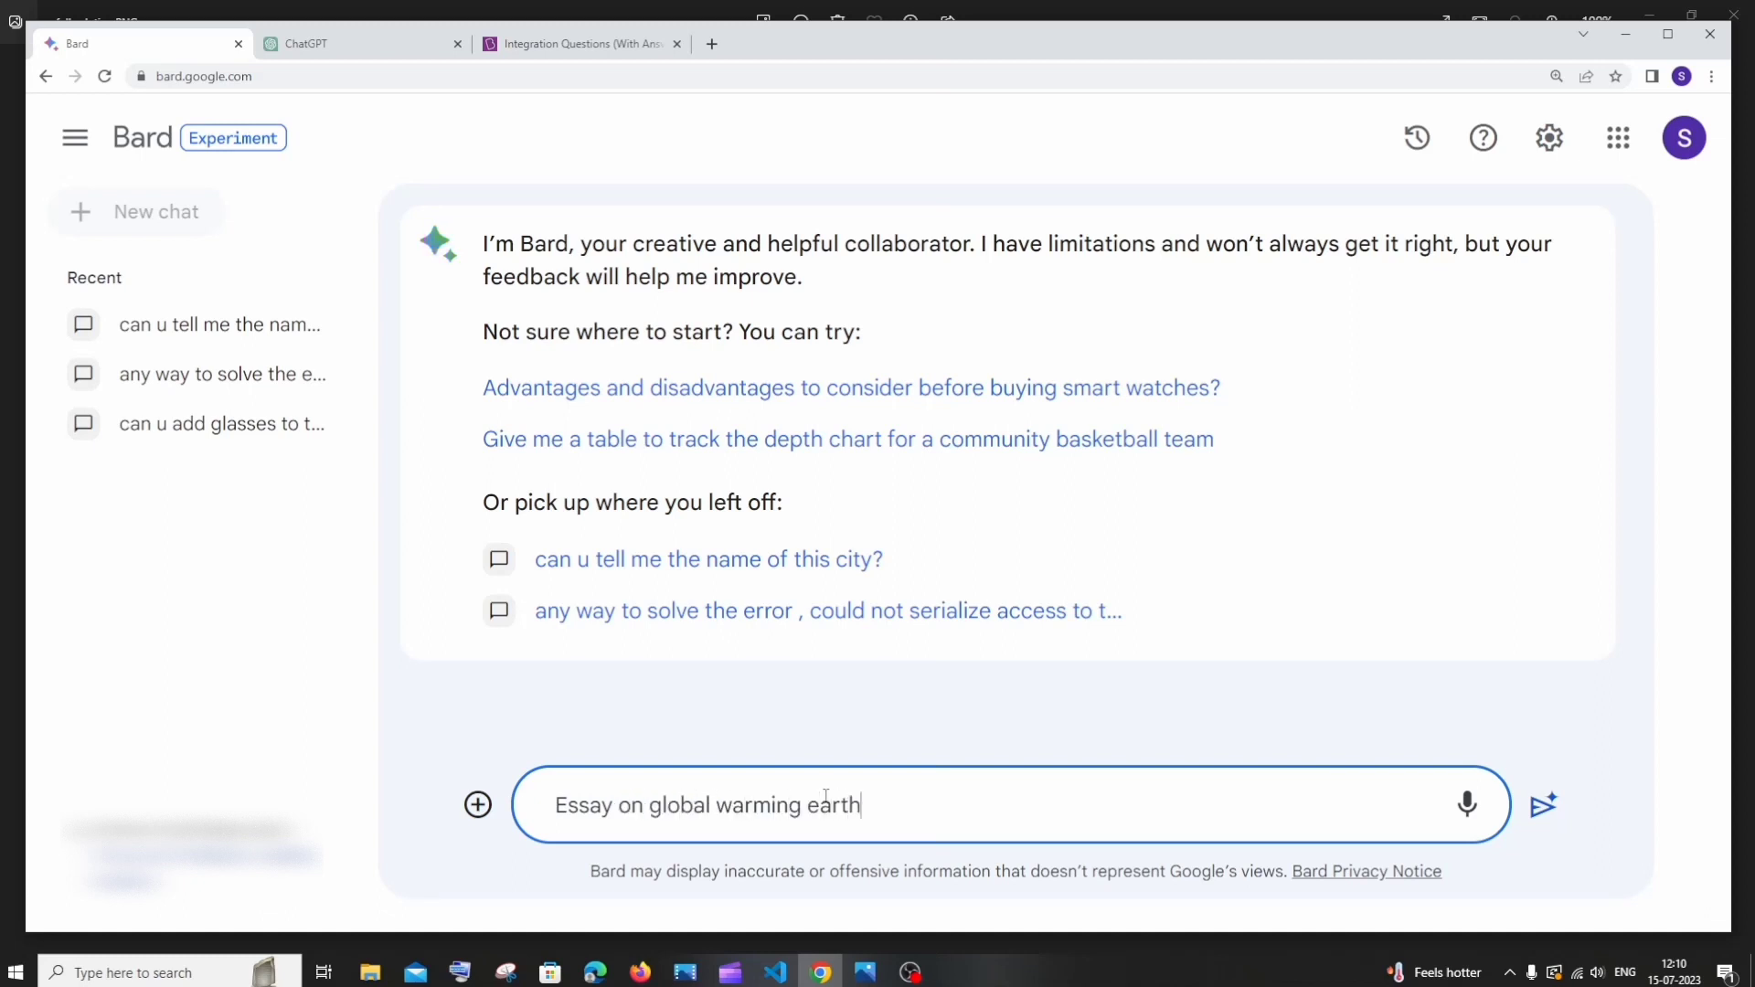
key("Return")
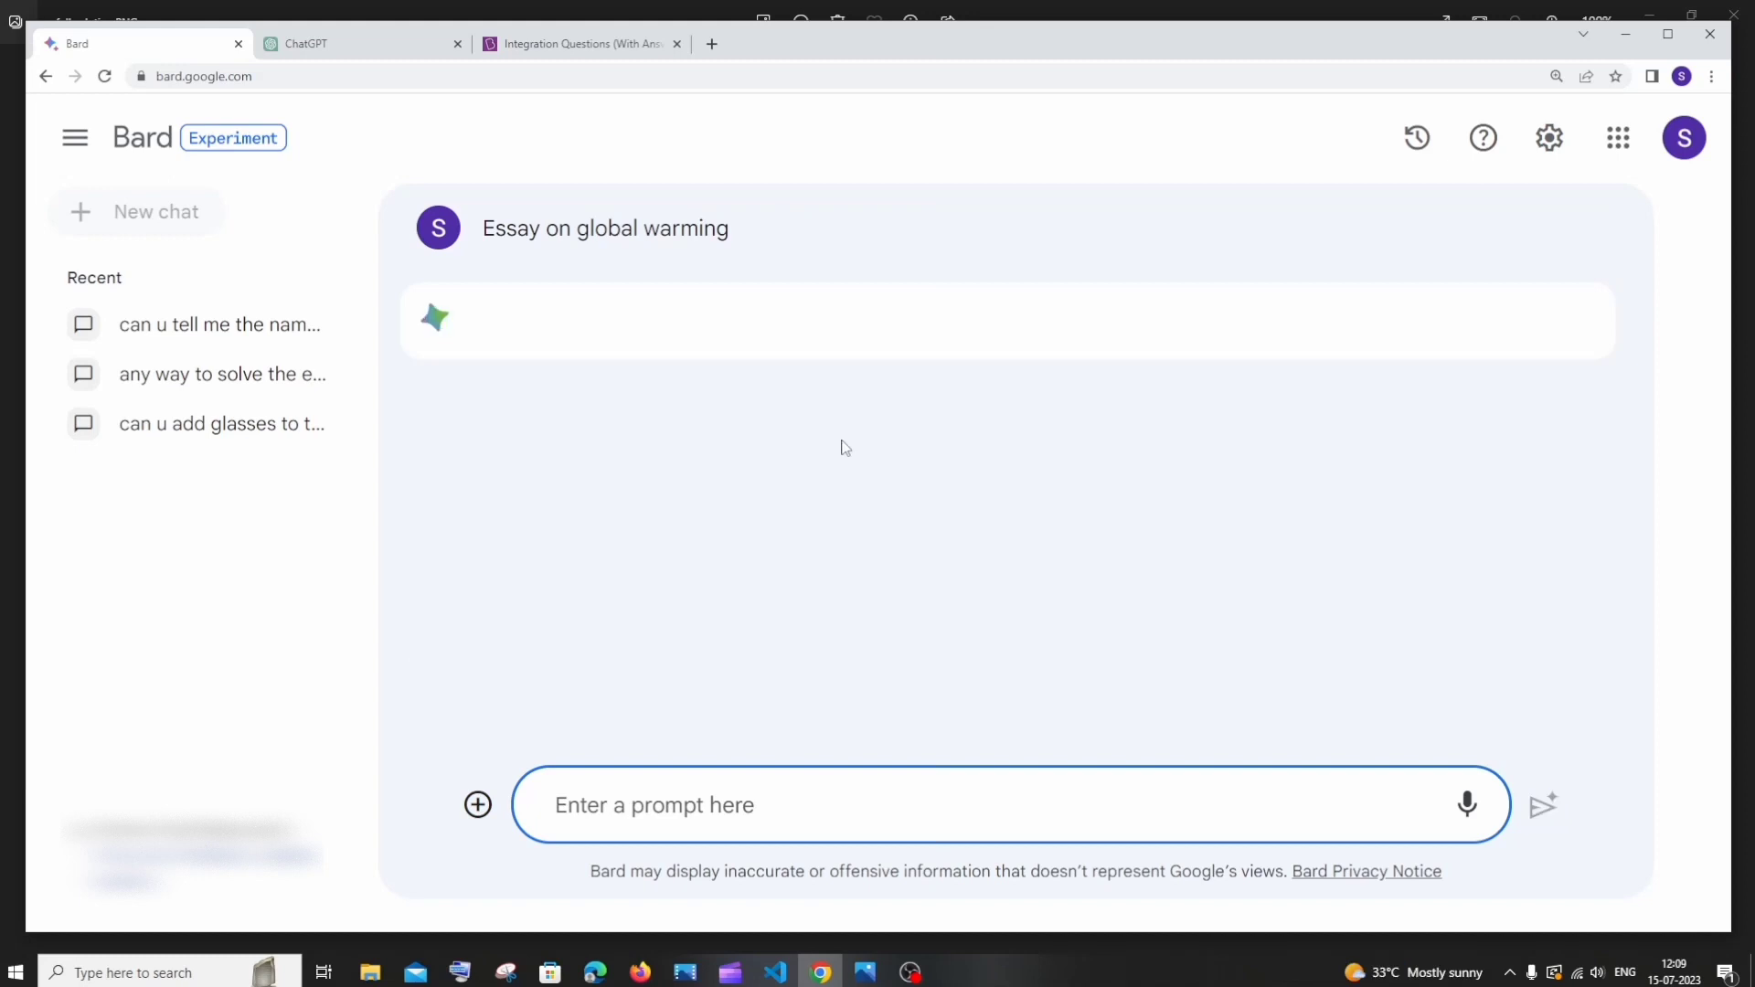
Read ChatGPT's global warming essay down to its Conclusion, then return to Bard's essay
left_click(400, 56)
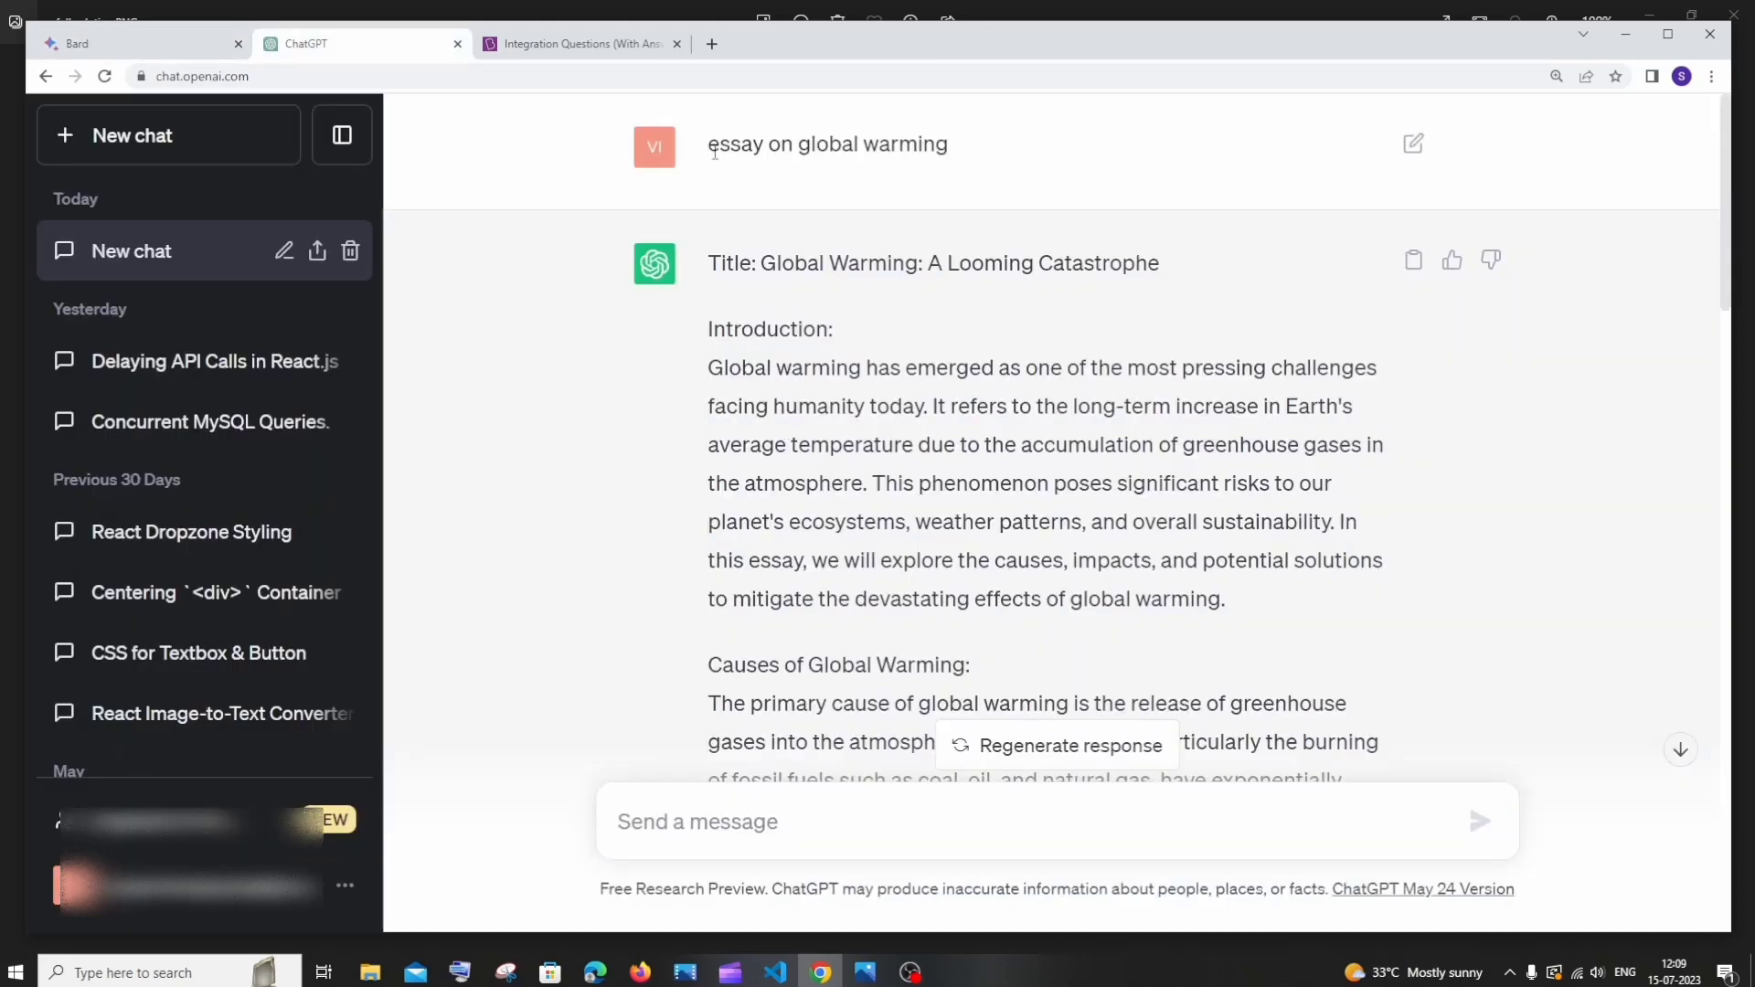
scroll(1012, 521, "down", 10)
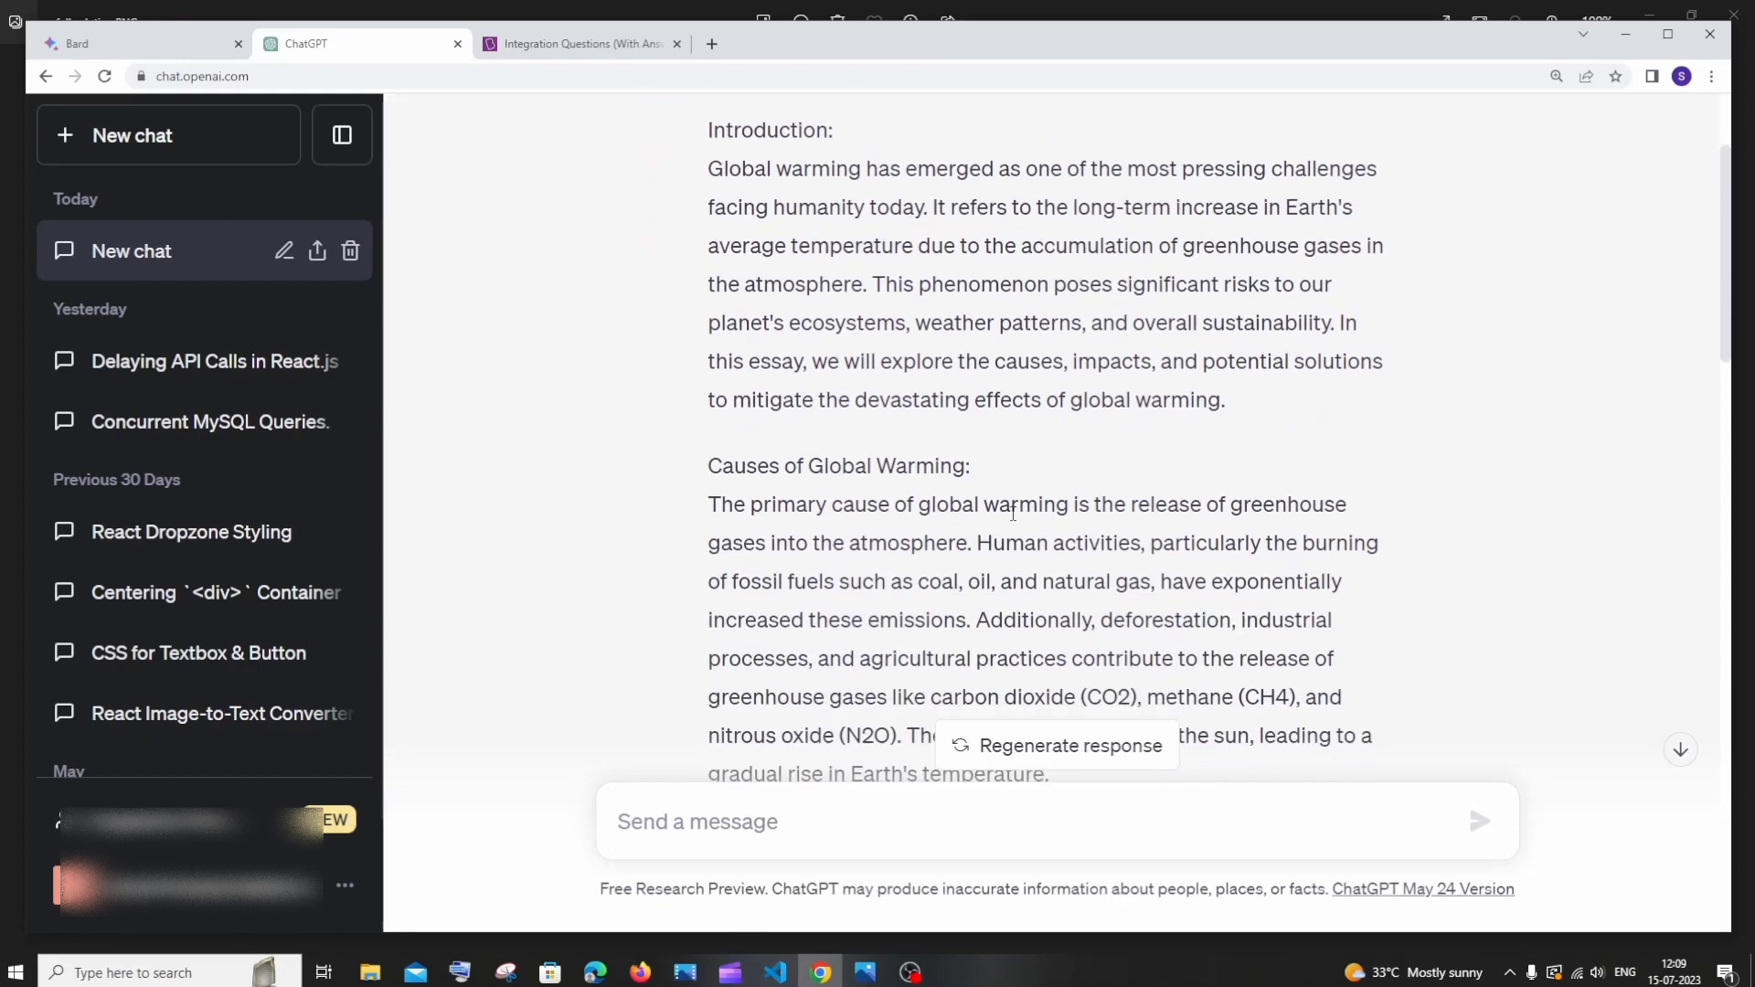
scroll(1012, 521, "down", 12)
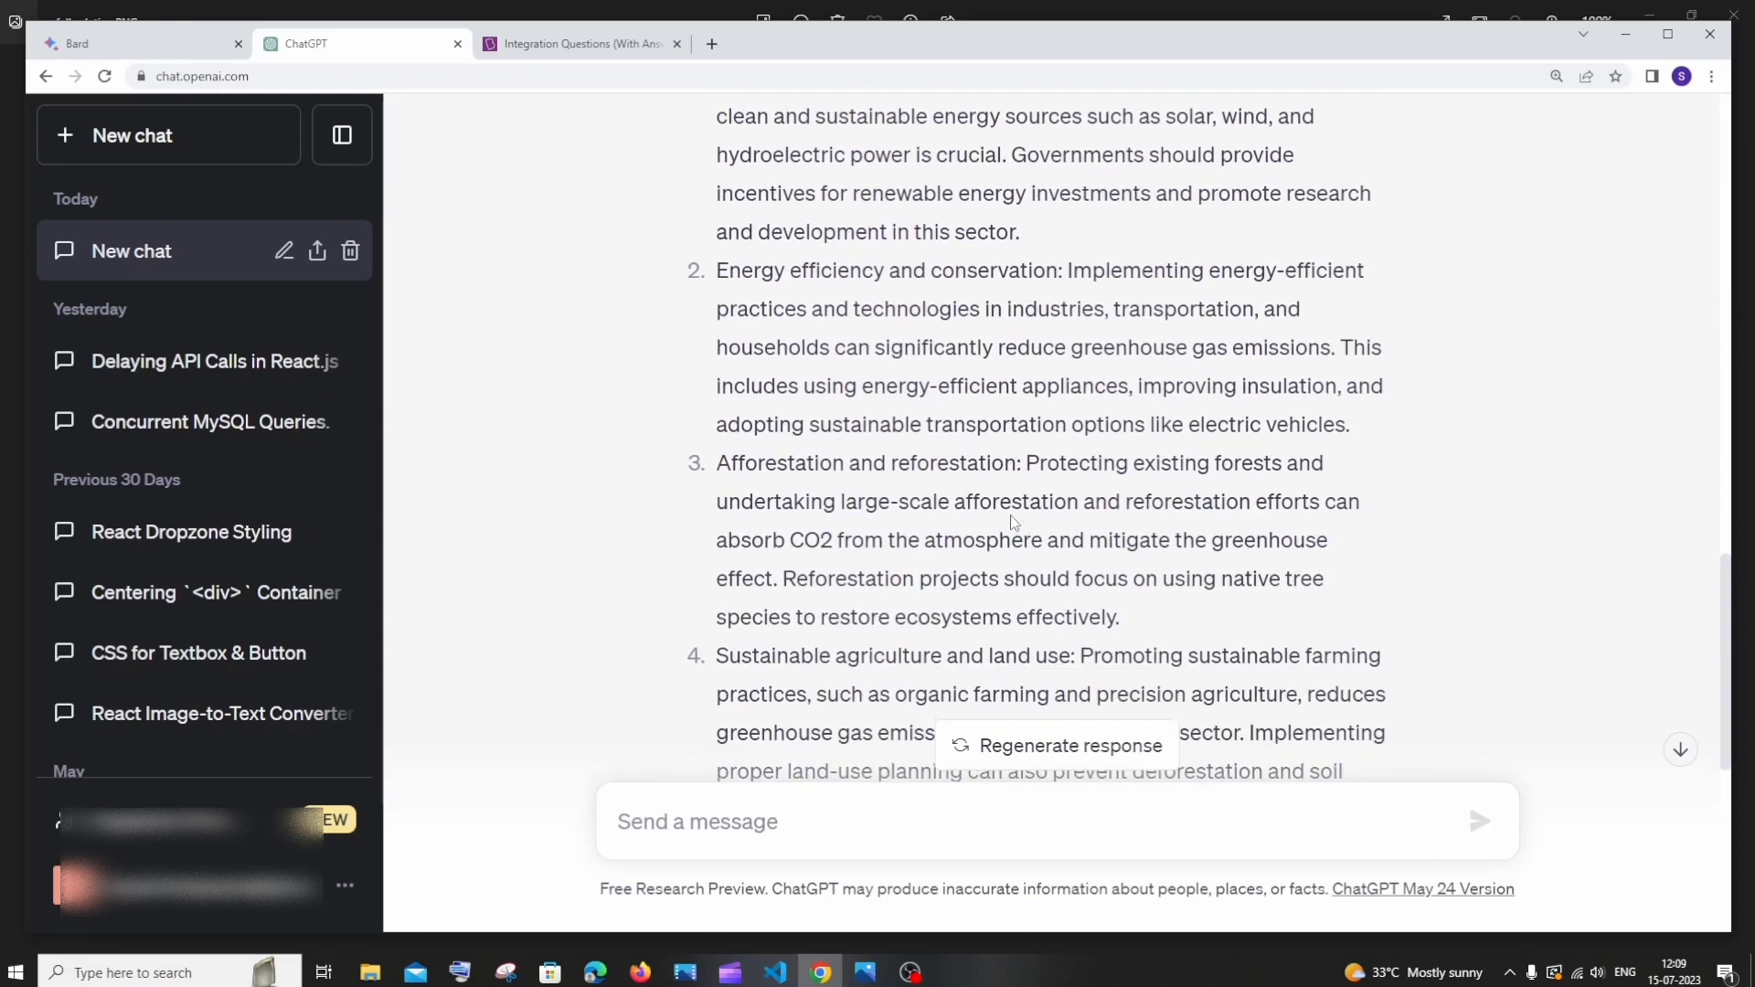
left_click_drag(841, 620, 736, 340)
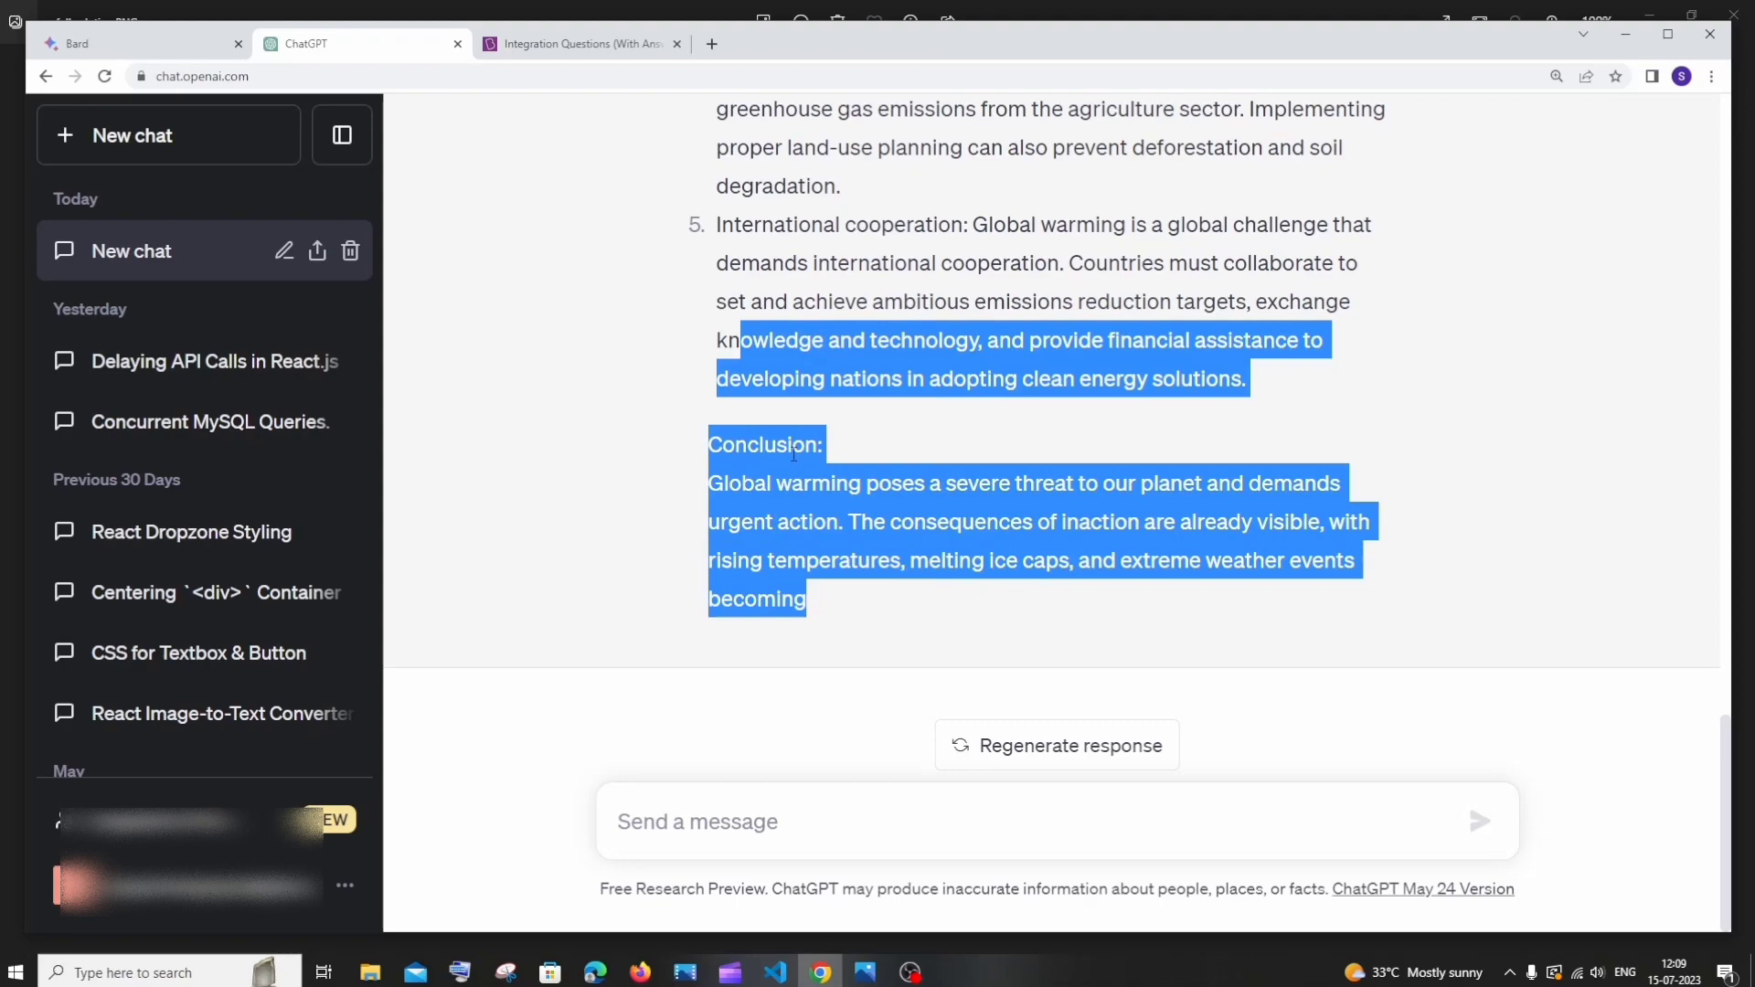
left_click(794, 454)
scroll(795, 455, "up", 10)
scroll(794, 454, "down", 10)
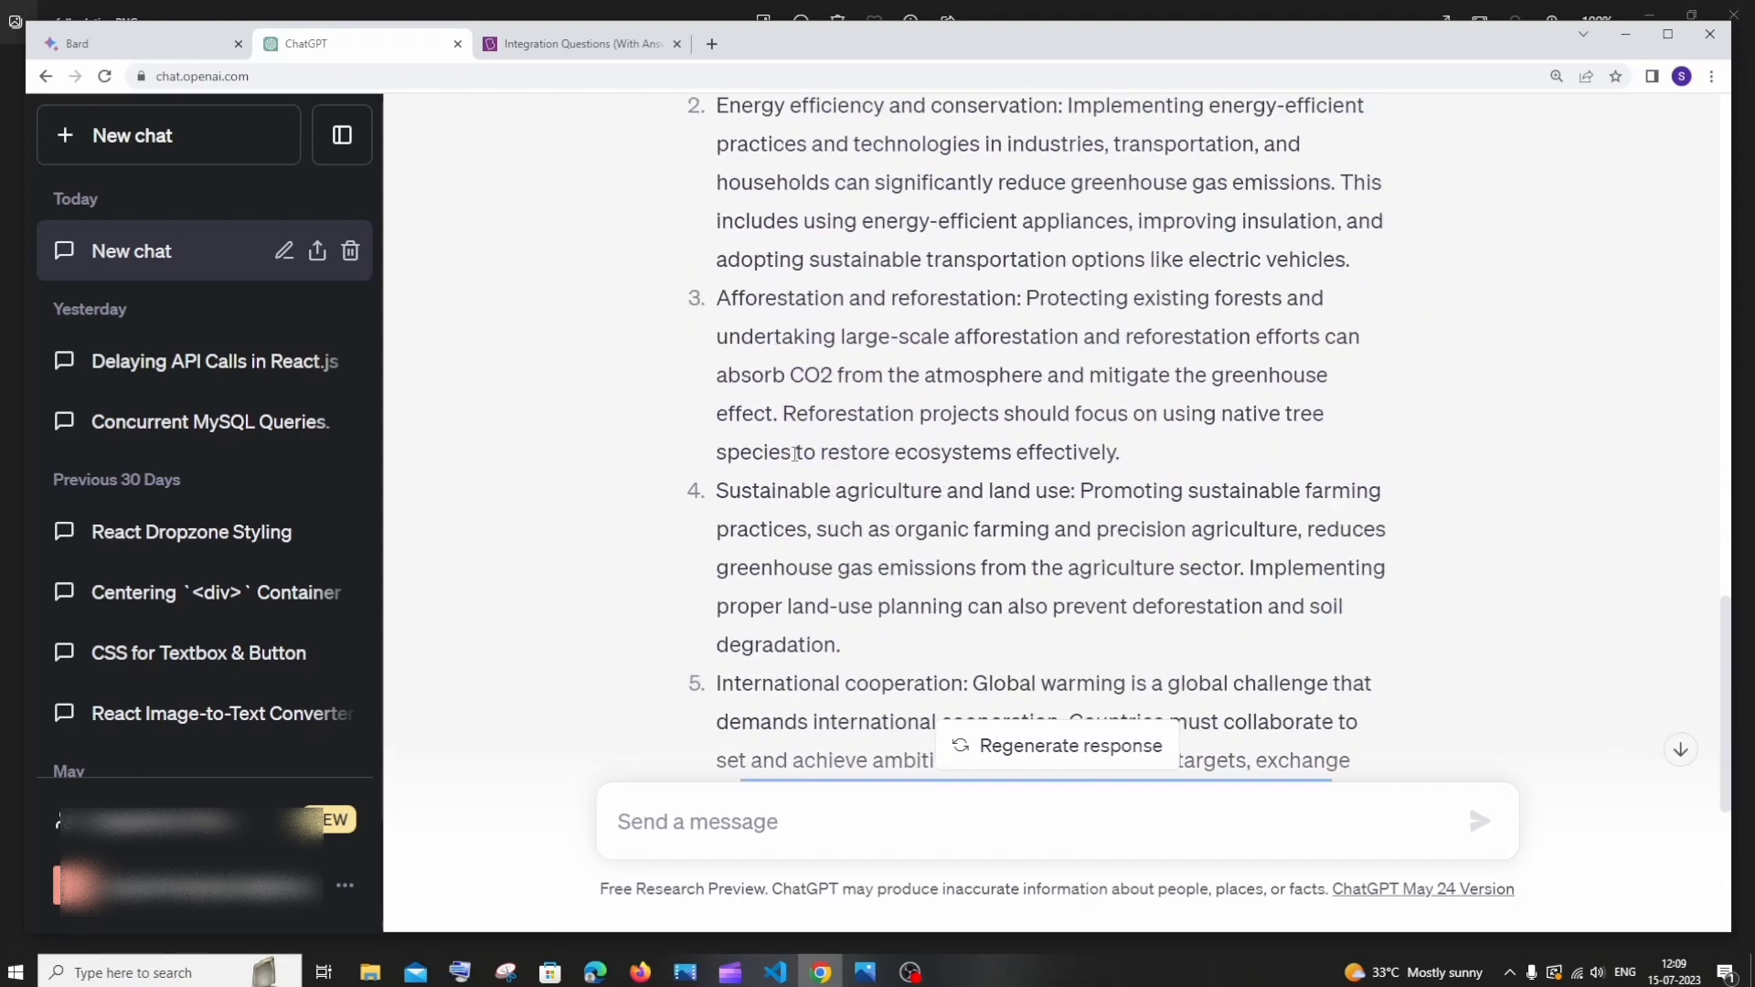
left_click(856, 622)
scroll(886, 615, "up", 15)
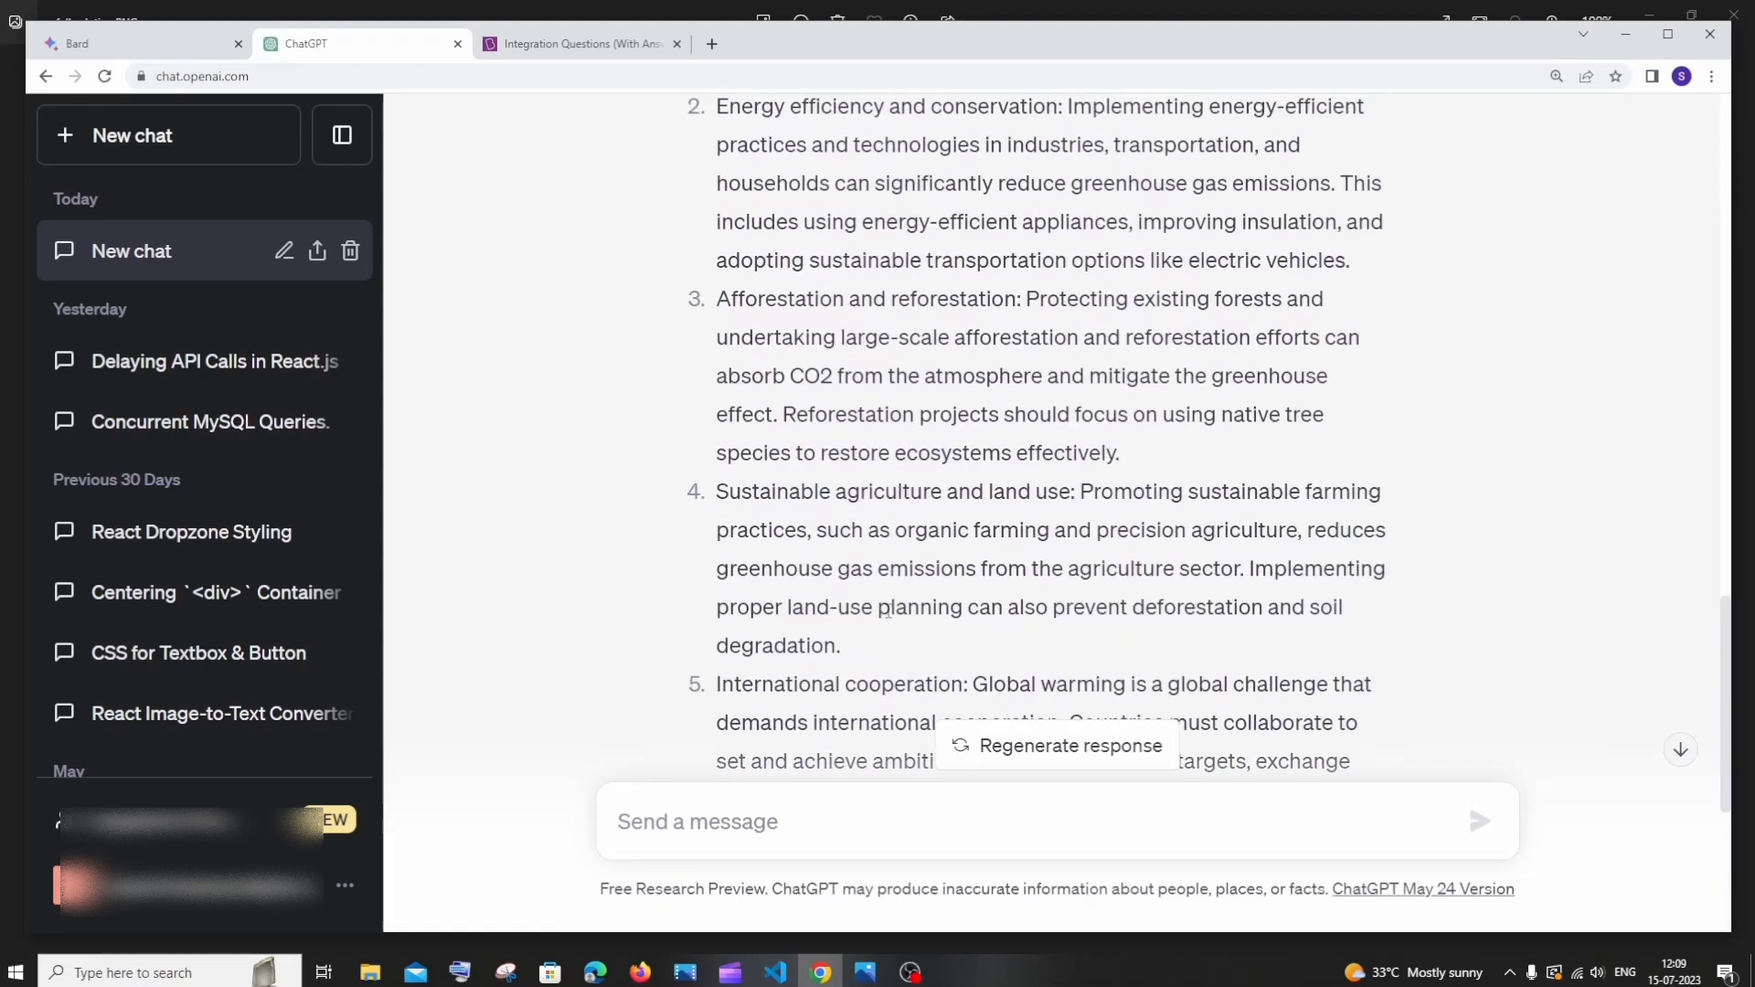
scroll(1191, 441, "up", 10)
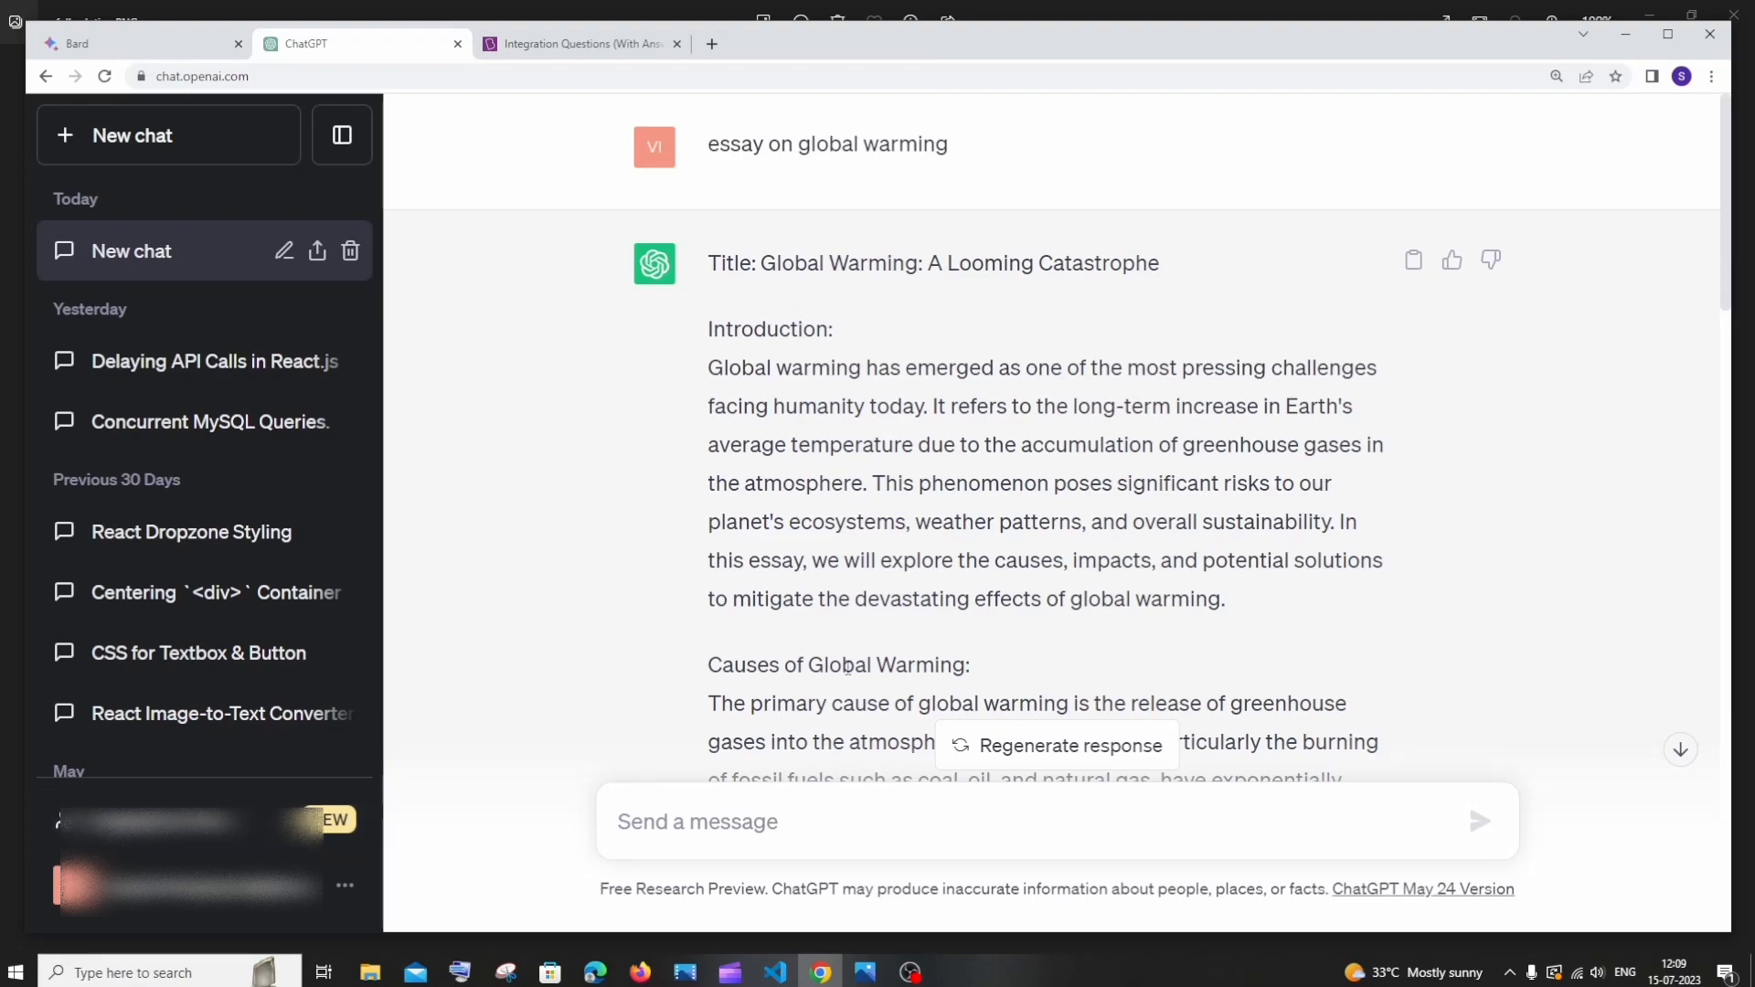
key("ctrl+shift+Tab")
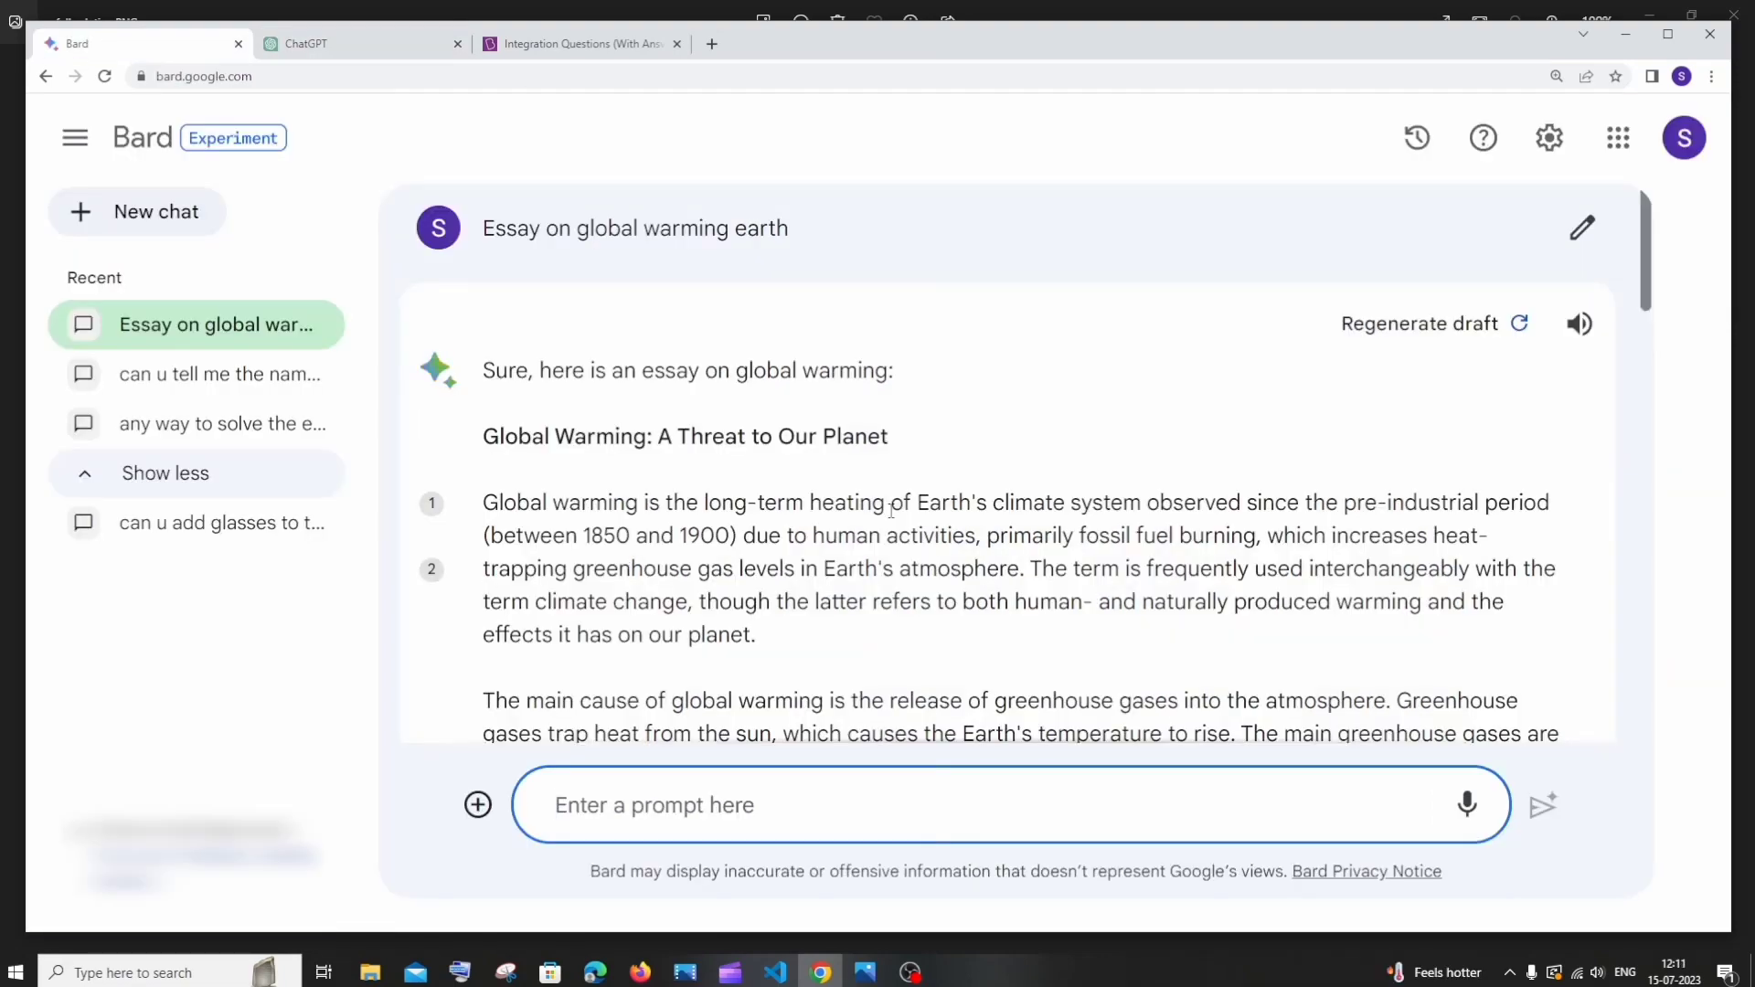
scroll(923, 461, "down", 4)
scroll(924, 454, "down", 12)
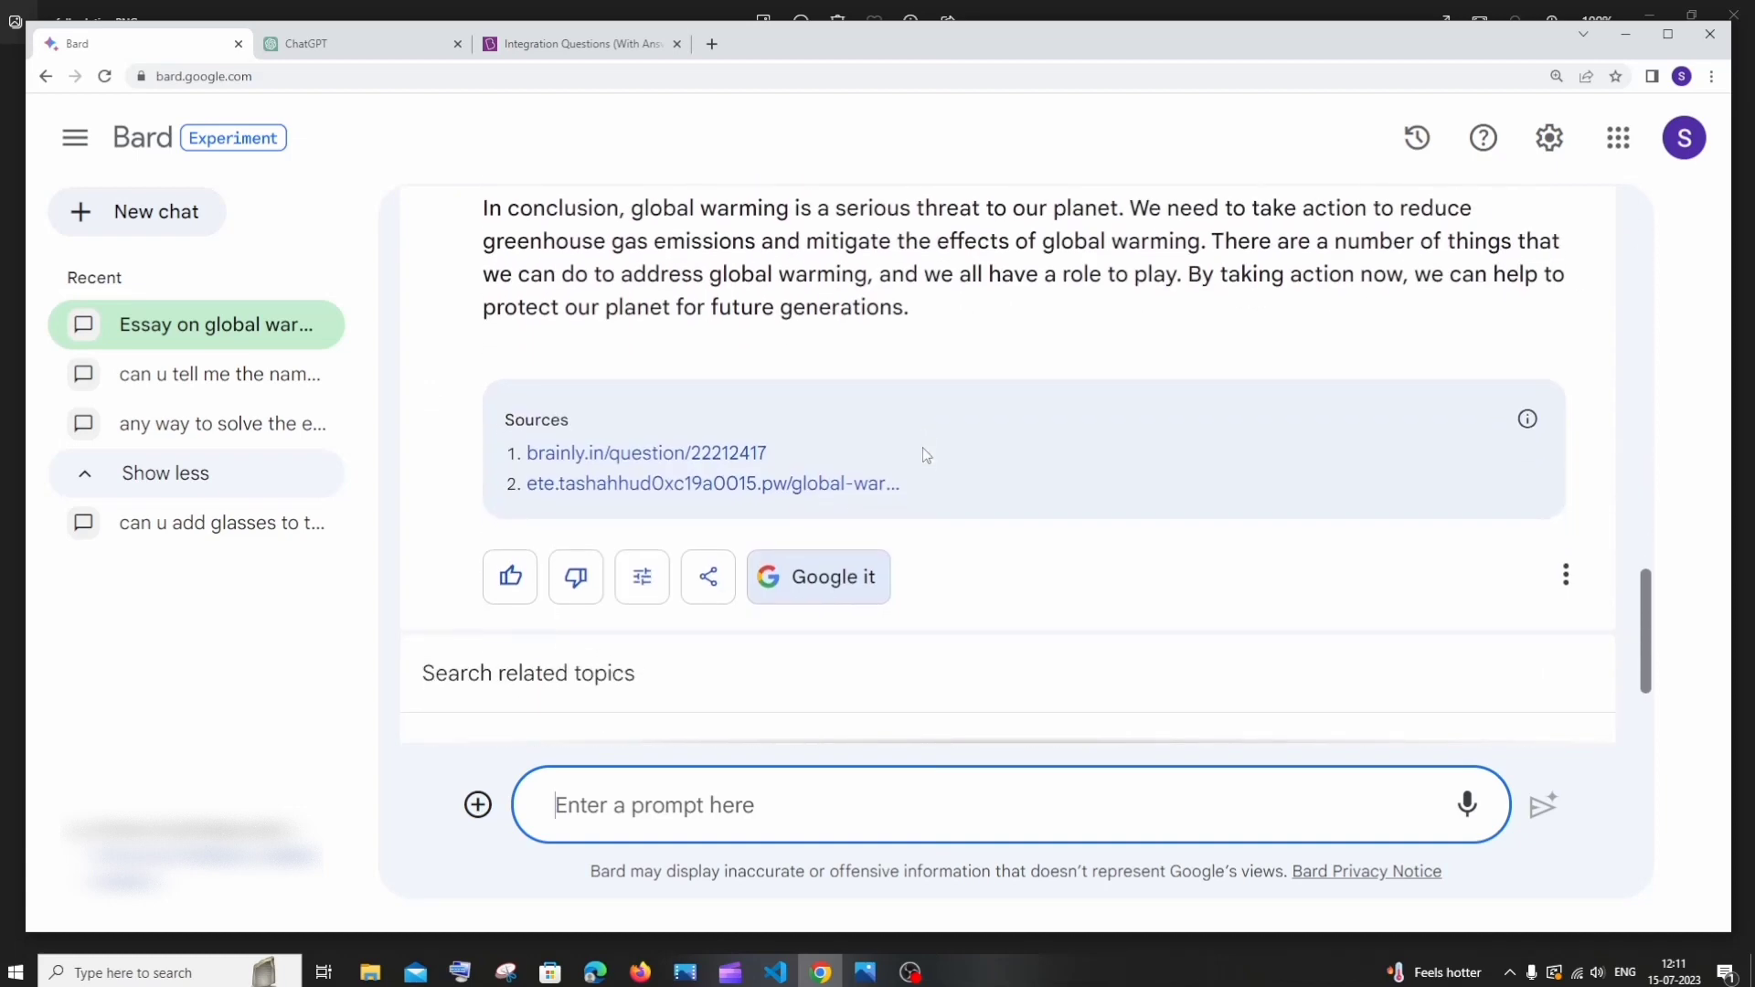
scroll(924, 447, "up", 4)
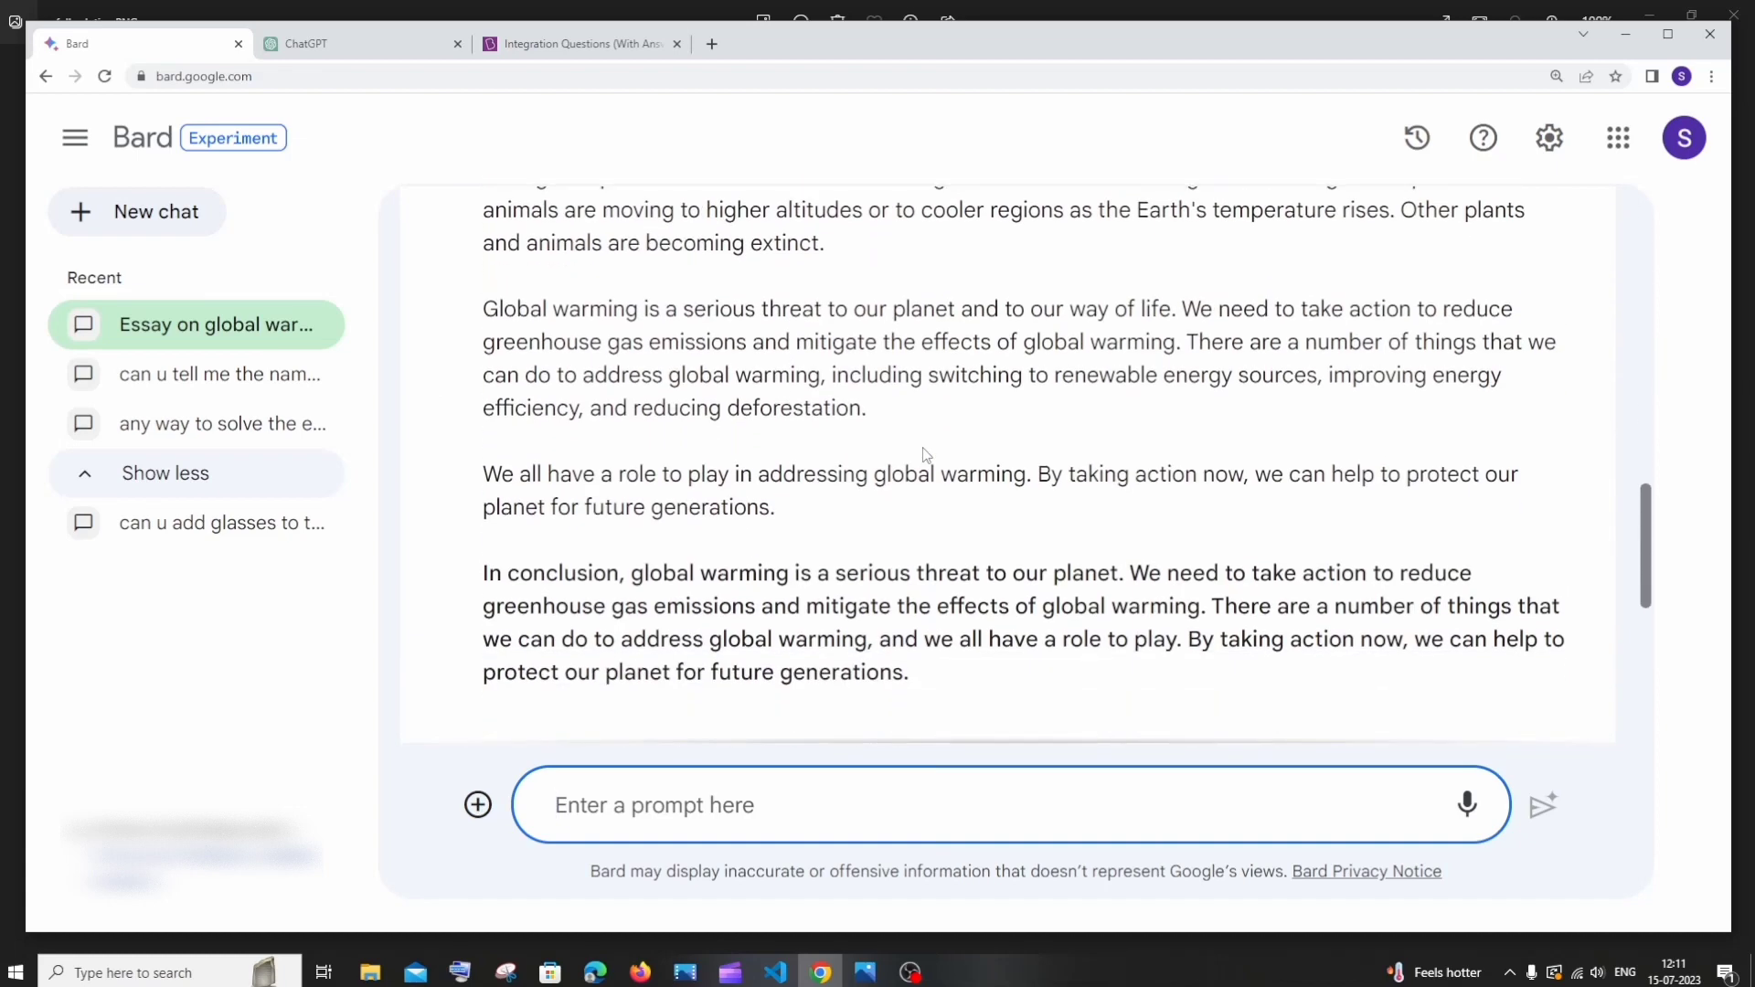
left_click(422, 50)
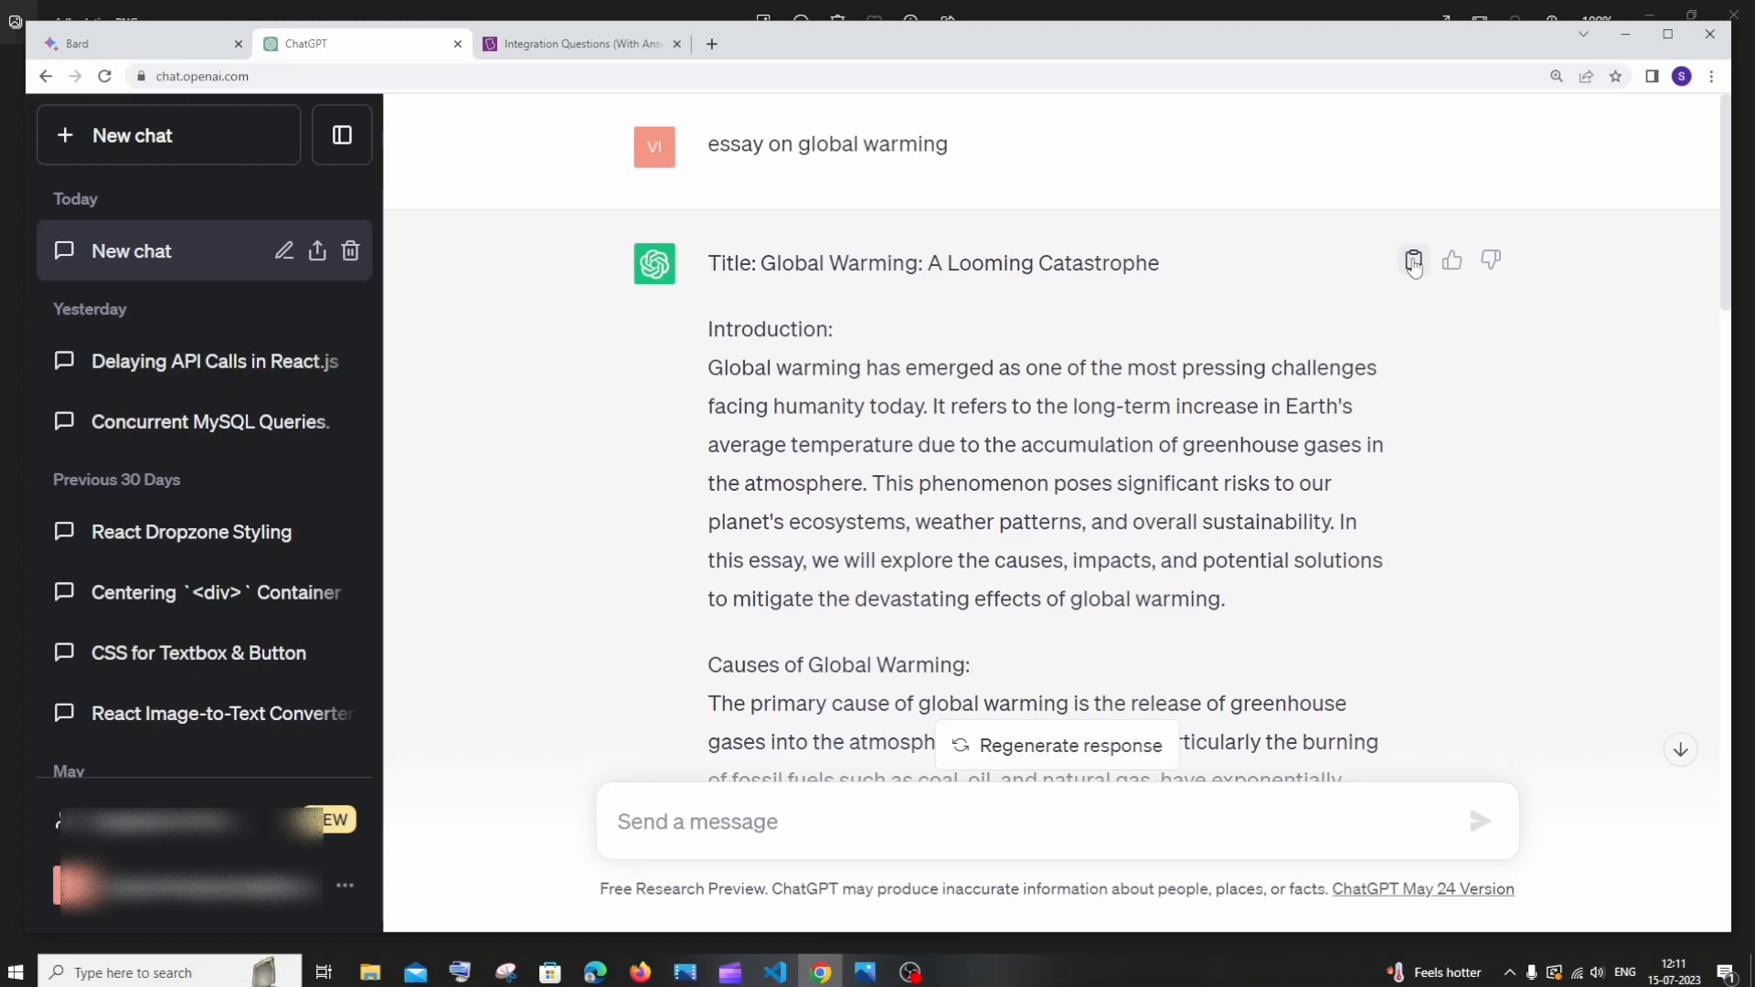
scroll(864, 441, "down", 15)
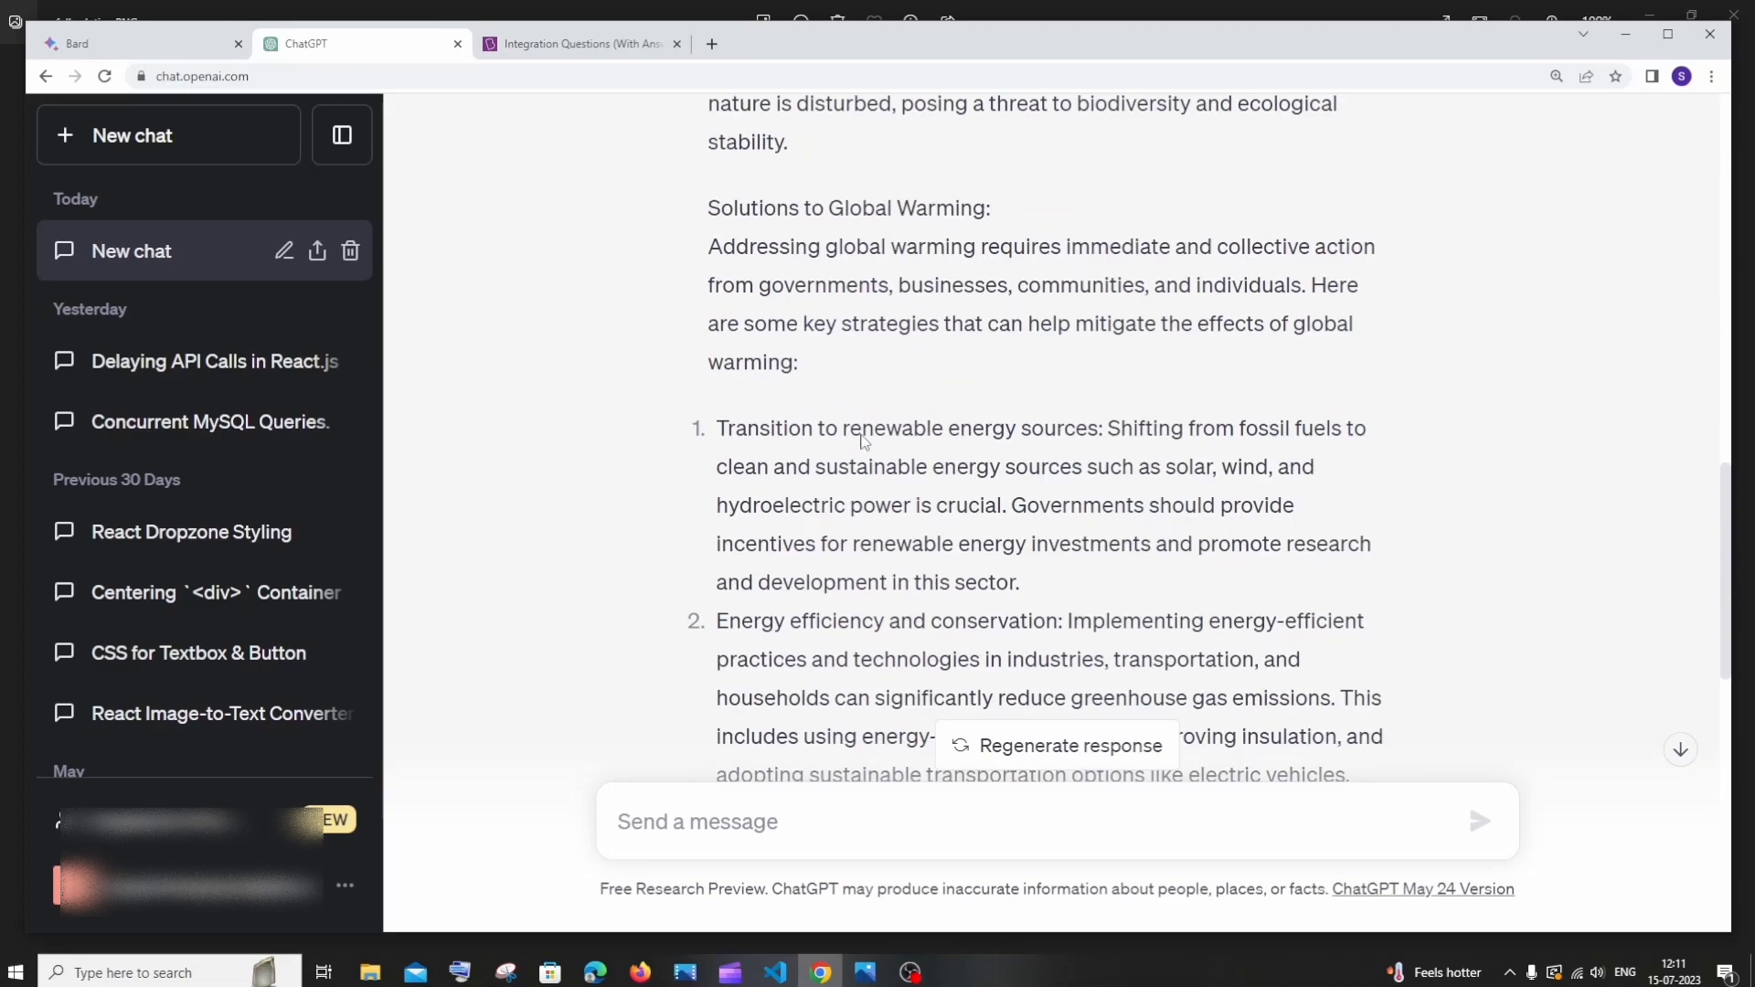
scroll(864, 442, "down", 3)
scroll(923, 575, "down", 5)
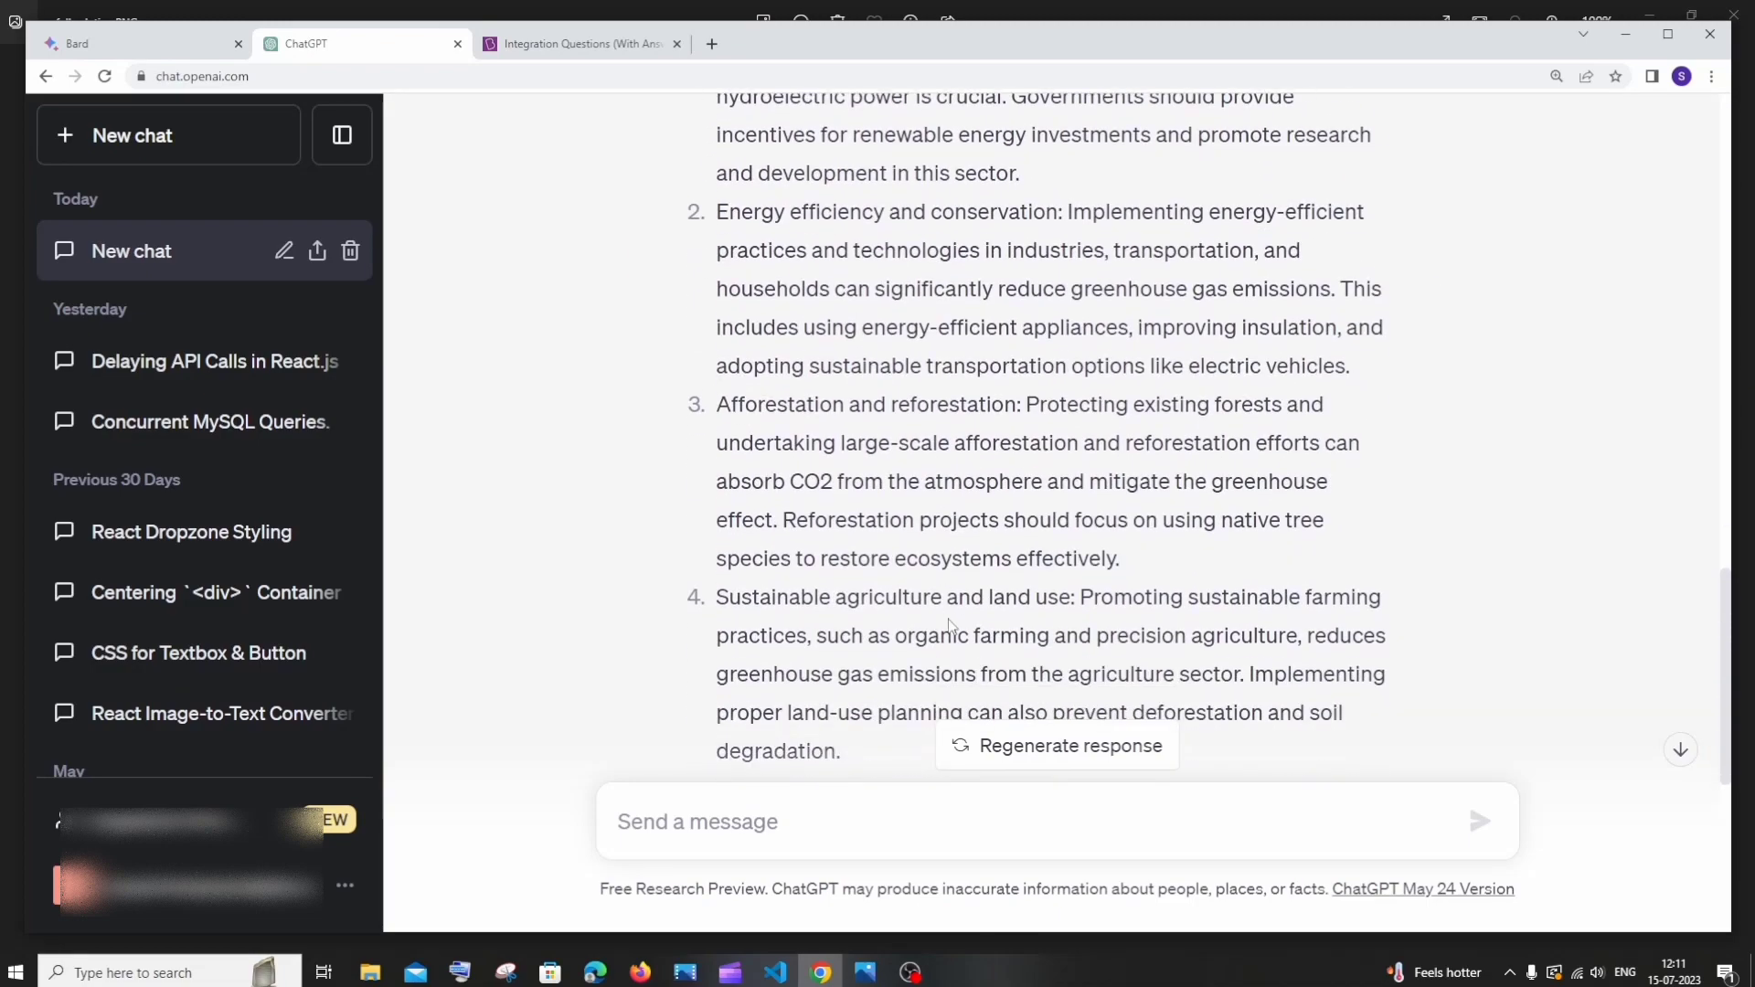
scroll(1047, 614, "down", 1)
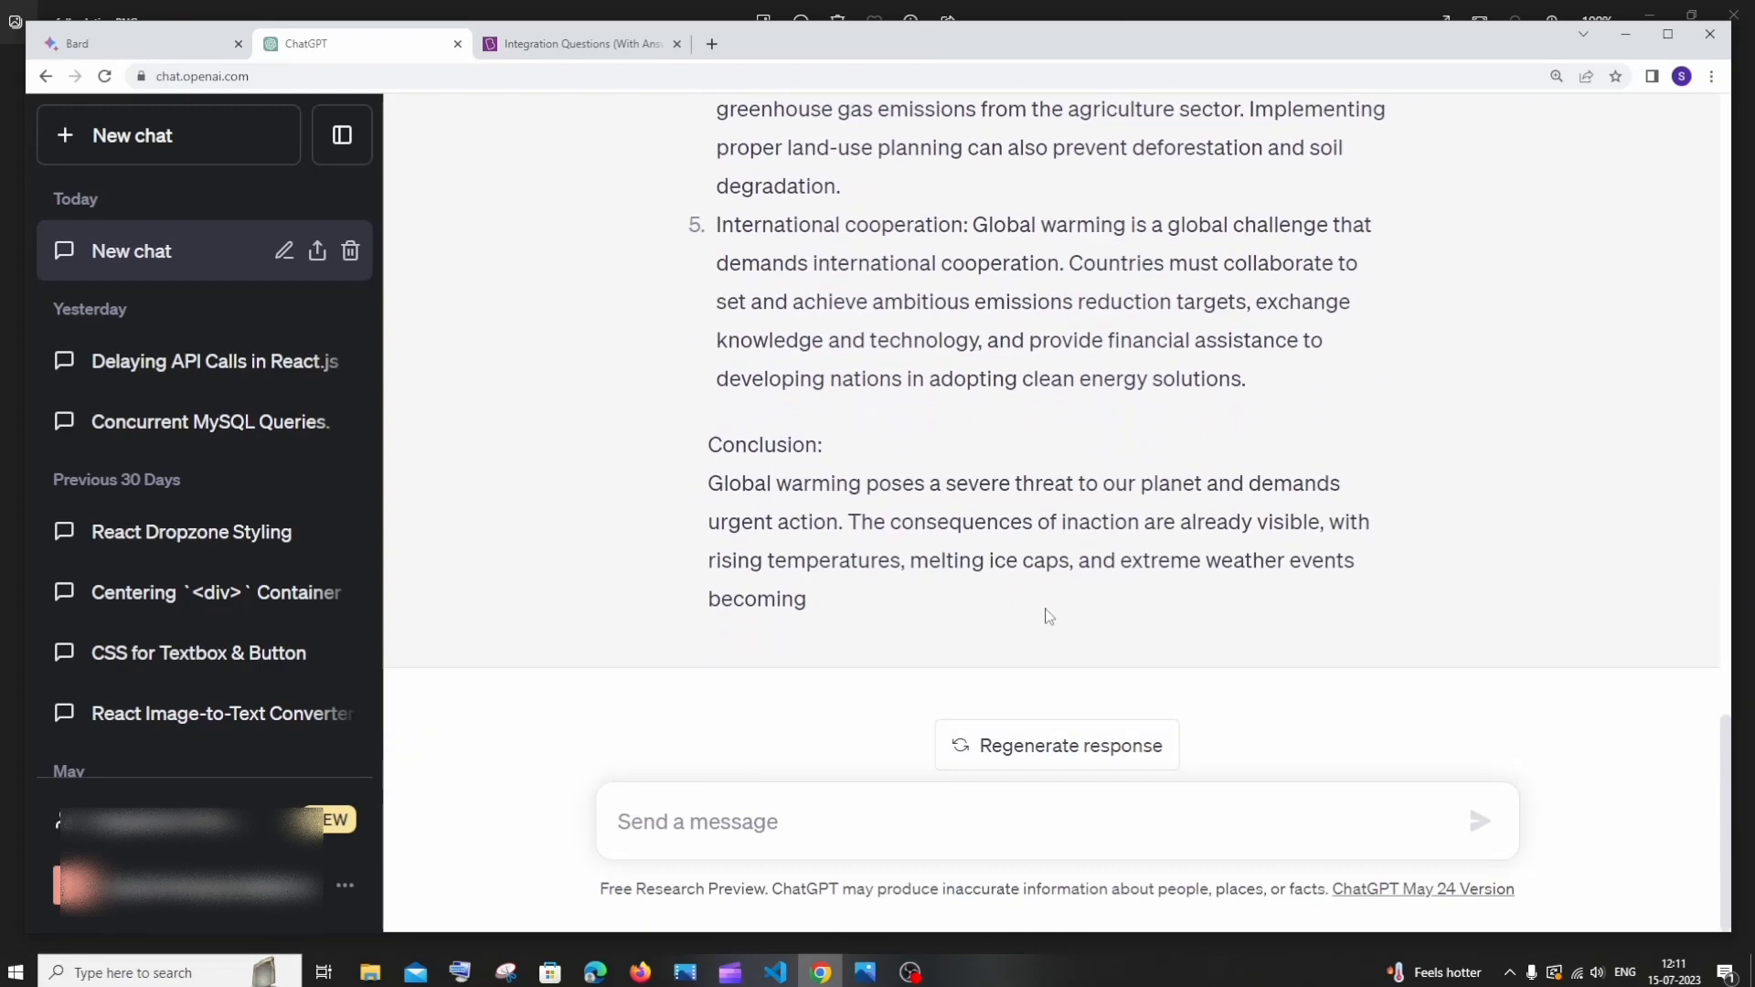
left_click(205, 49)
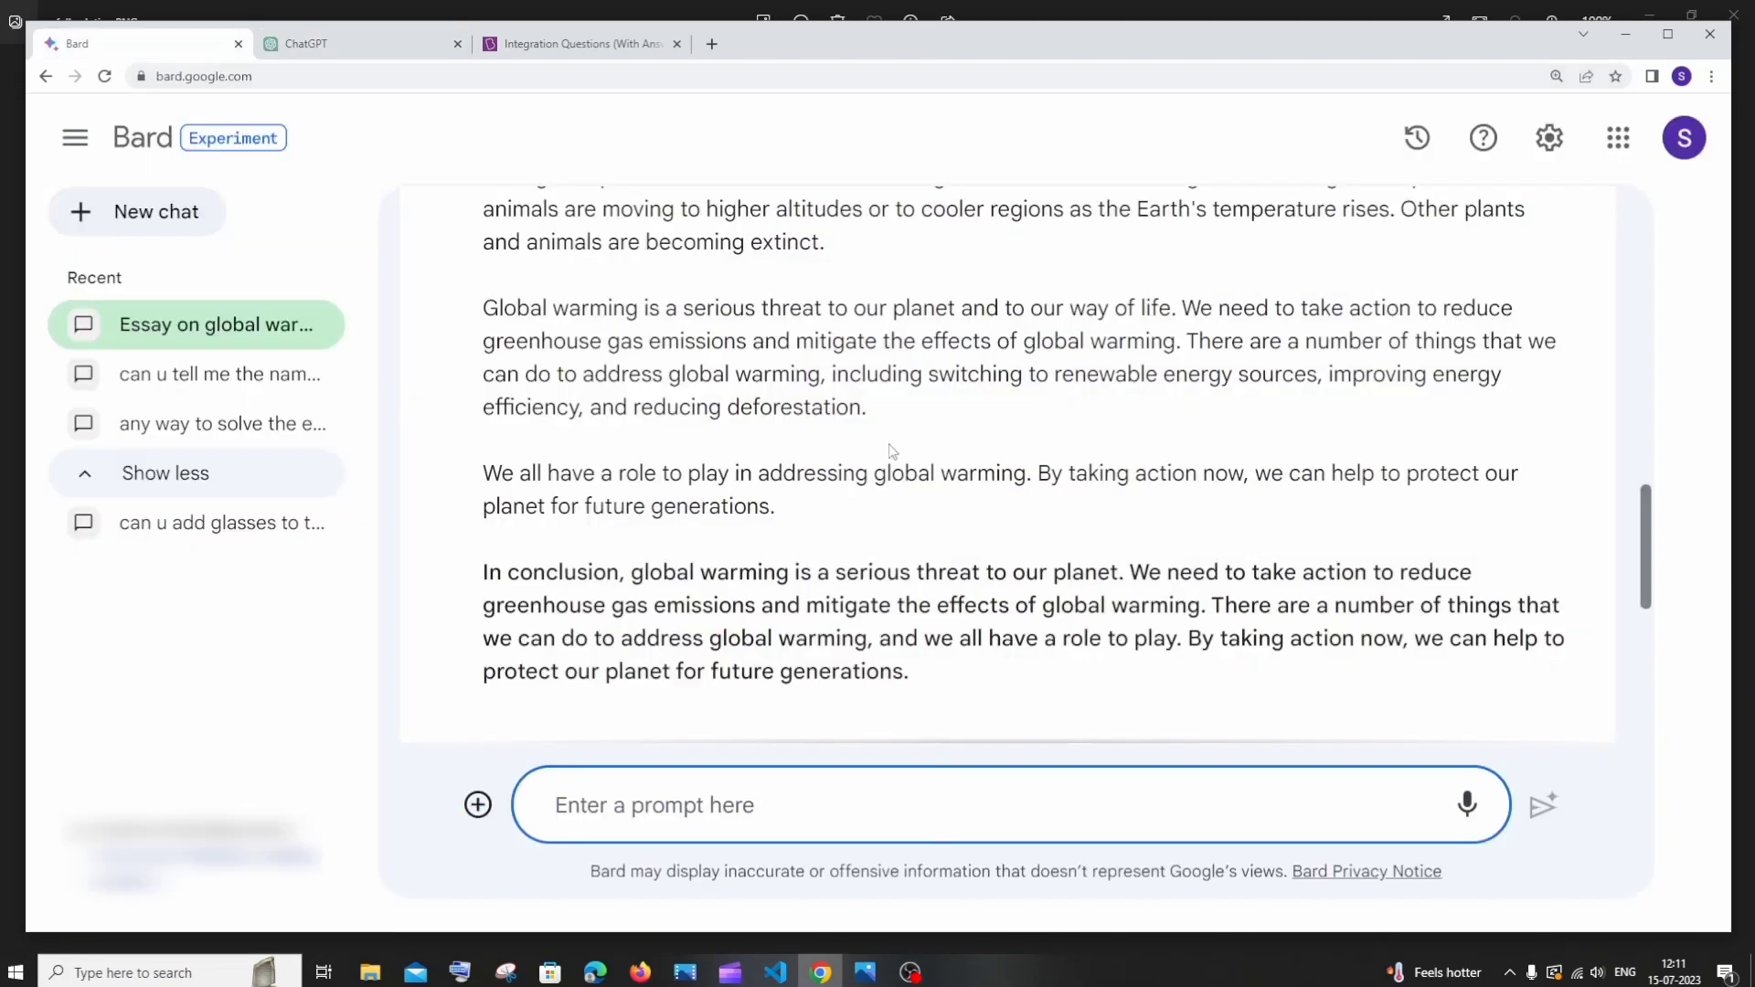
scroll(923, 541, "down", 1)
scroll(922, 539, "down", 1)
scroll(921, 540, "up", 16)
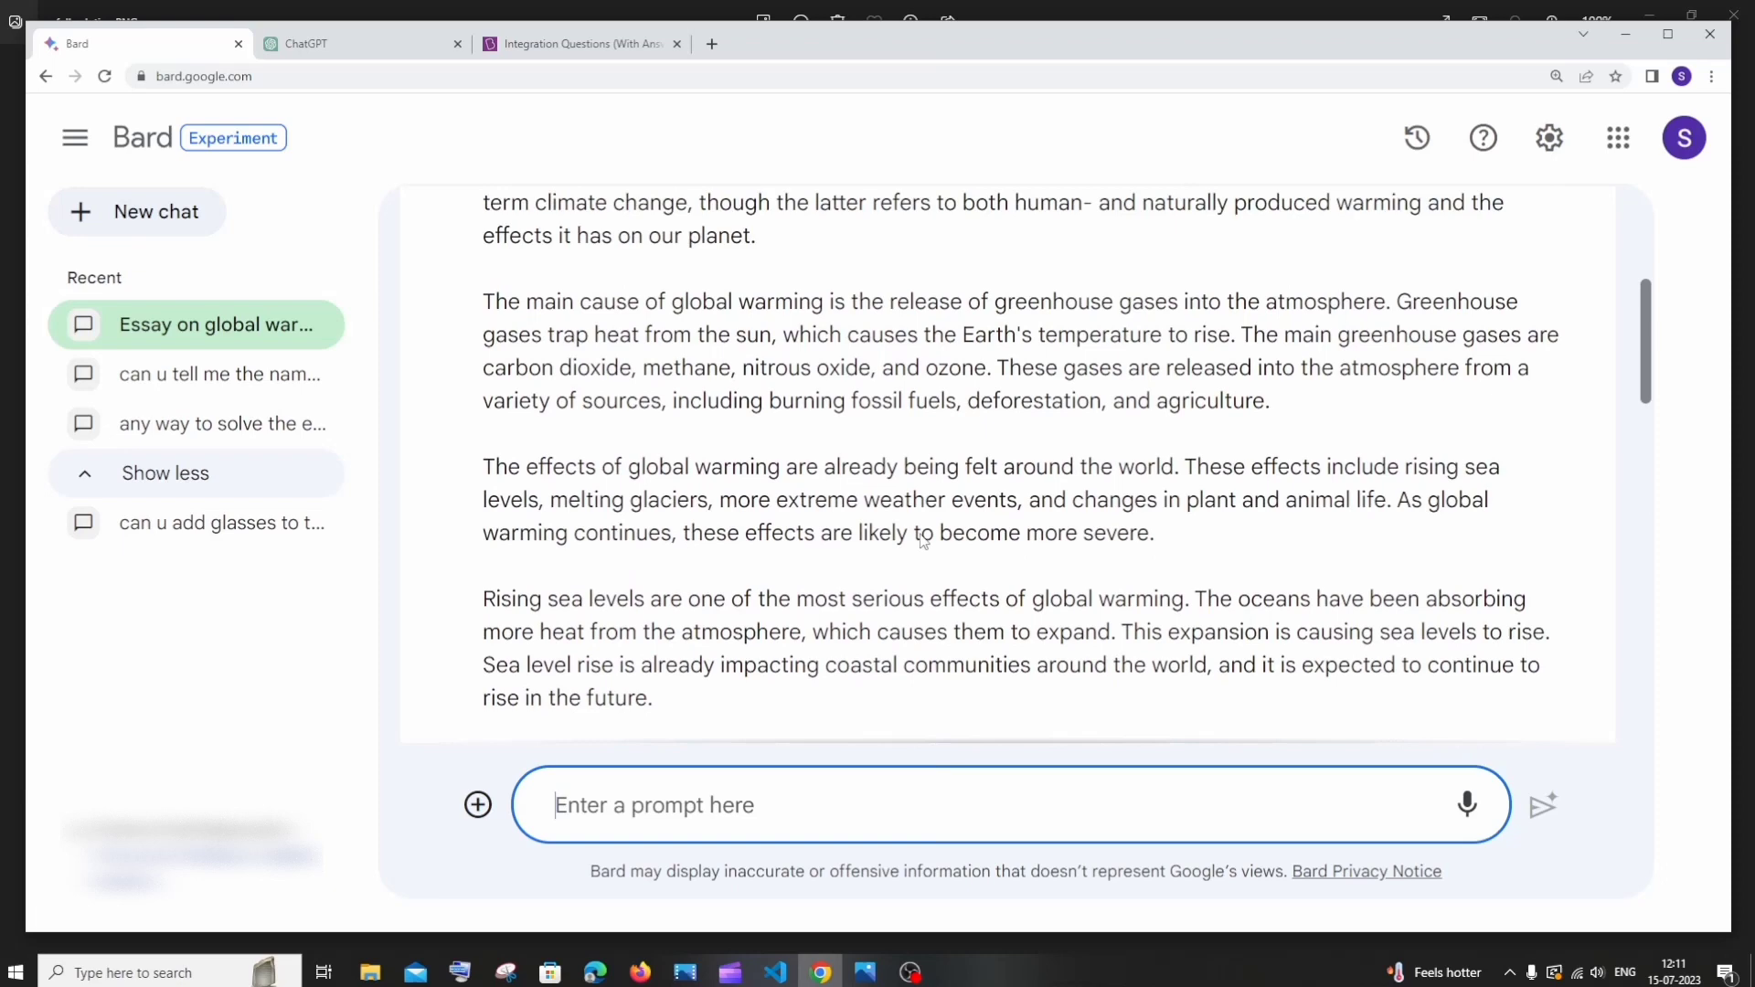
scroll(923, 541, "up", 1)
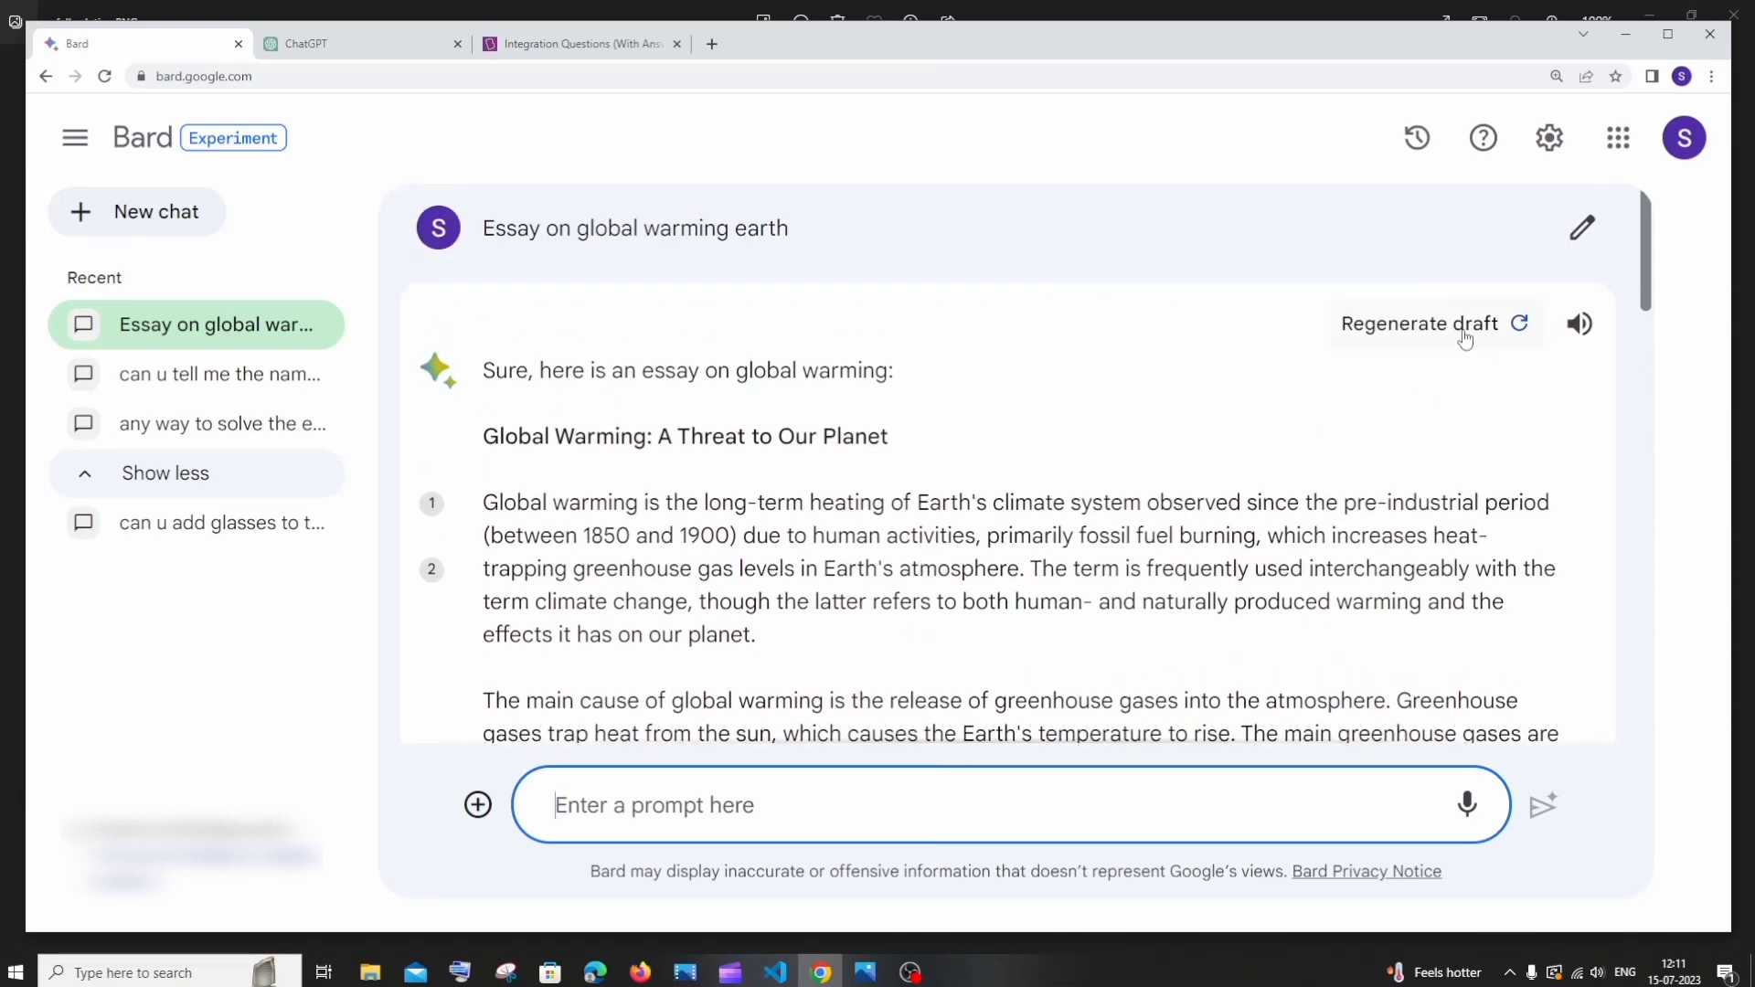
left_click(411, 48)
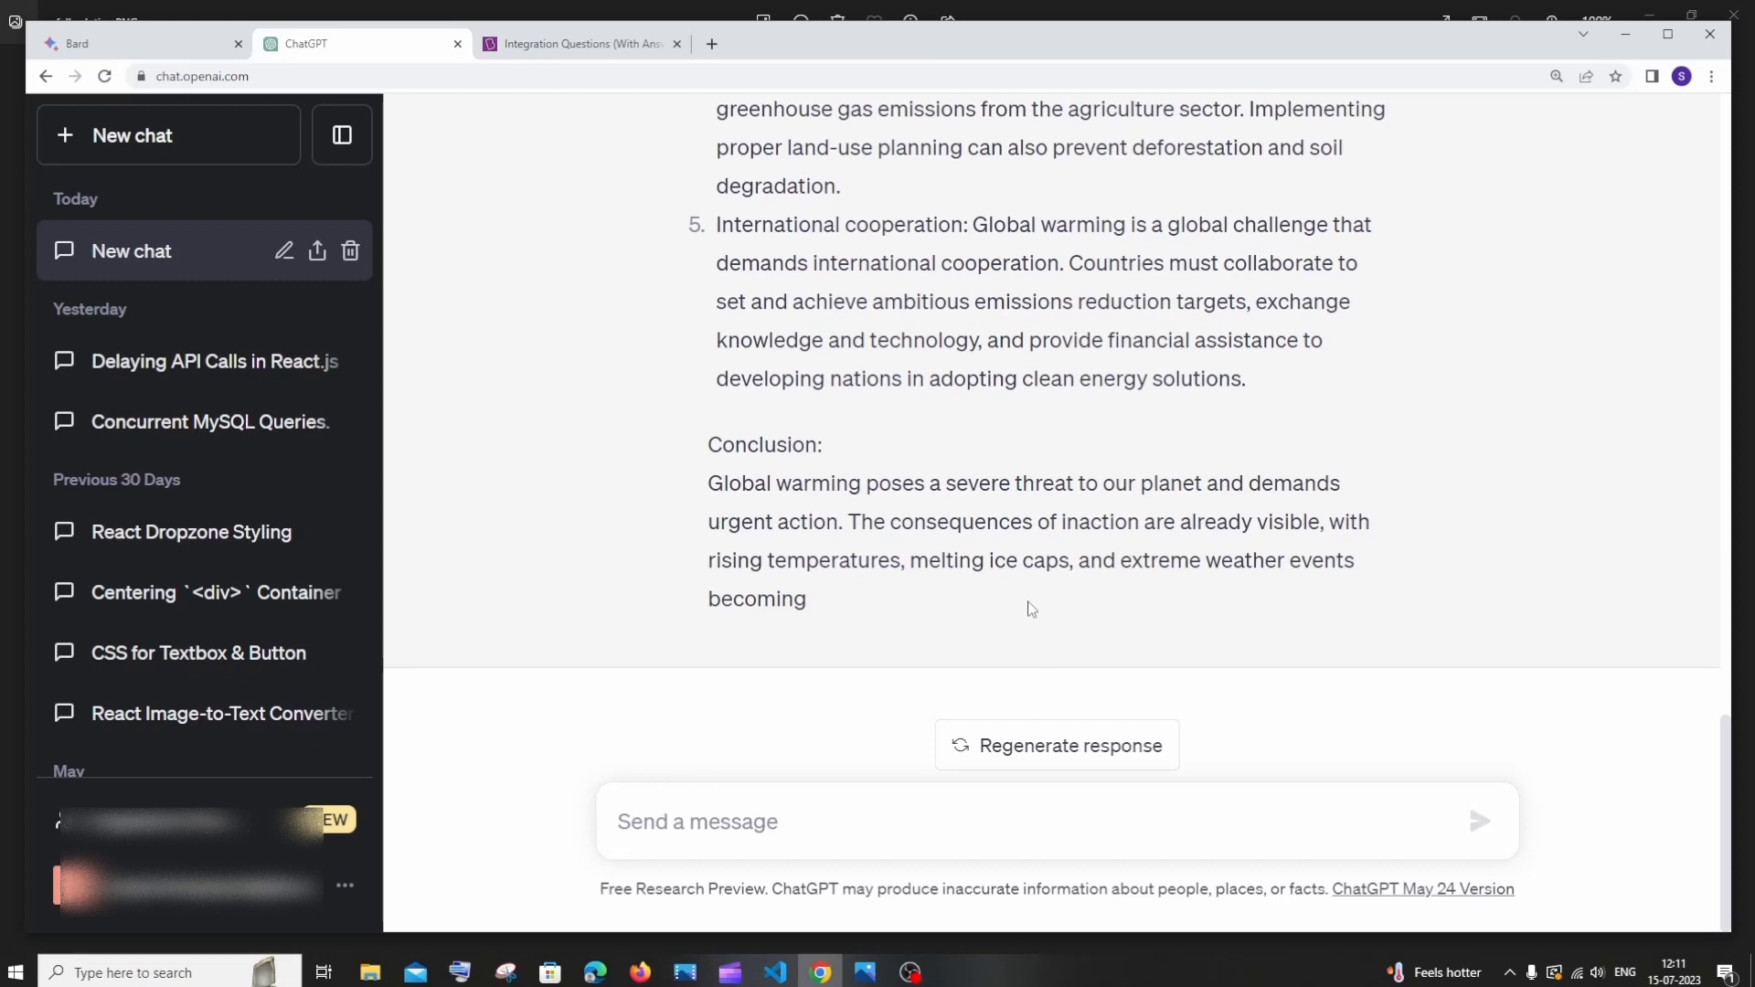
left_click(168, 45)
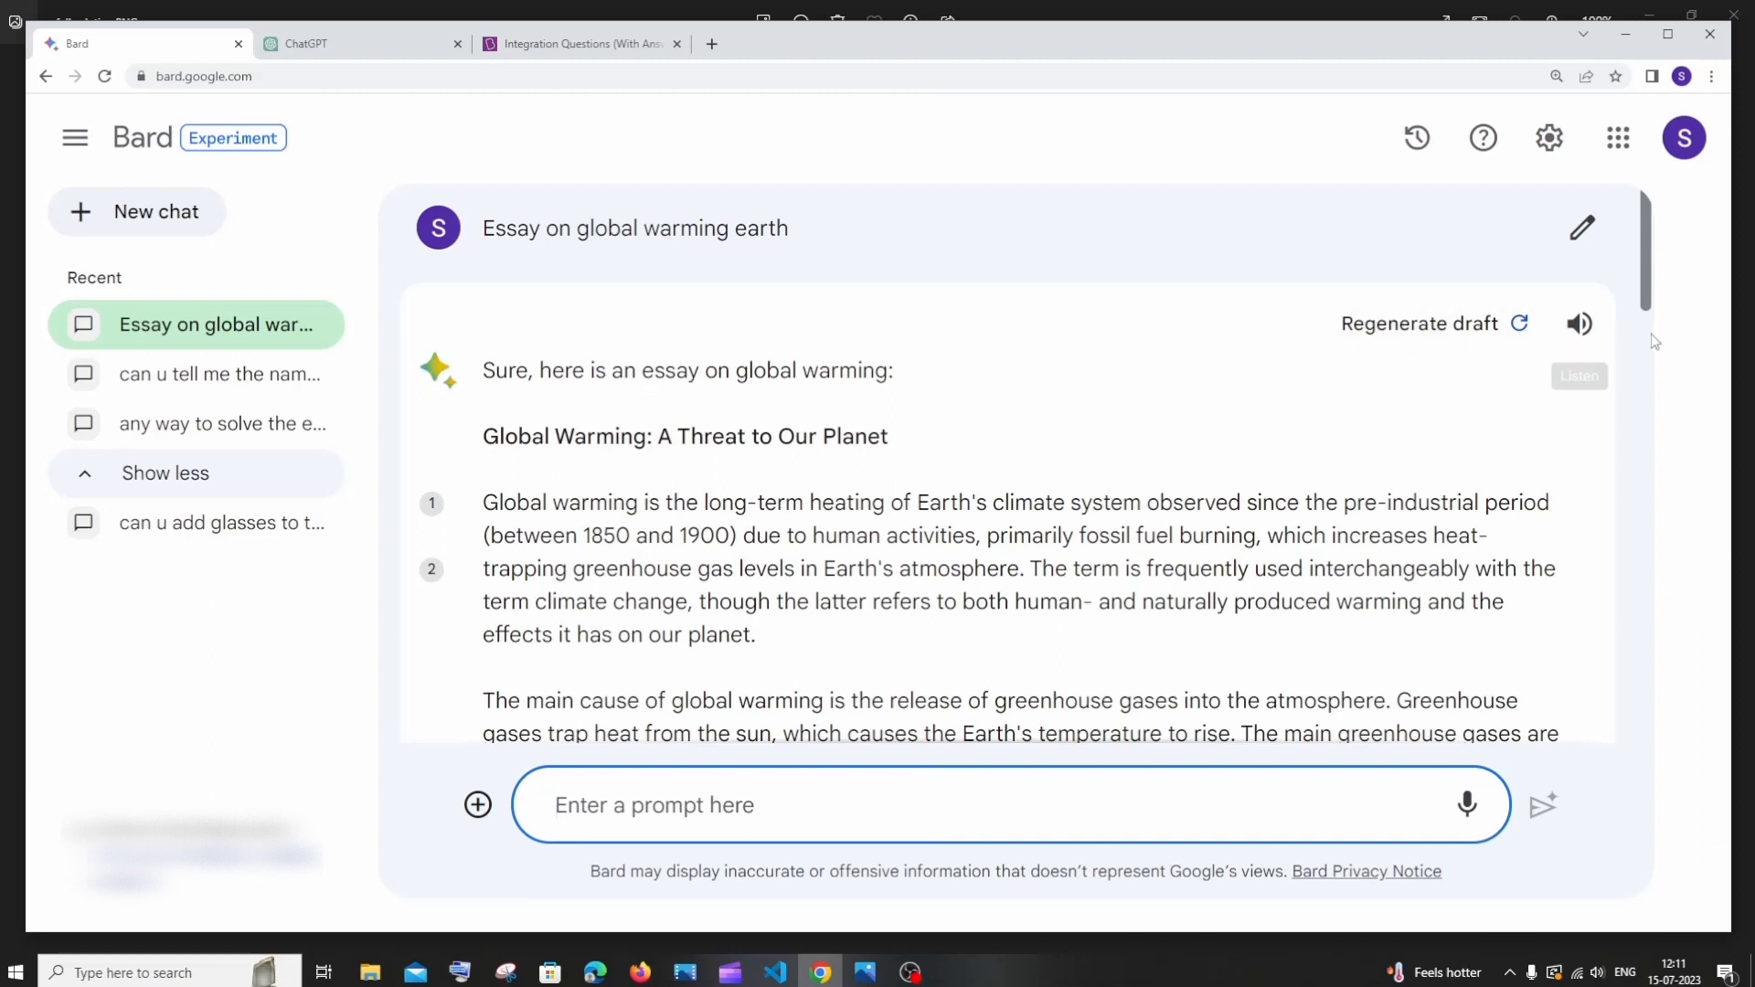
left_click(1573, 348)
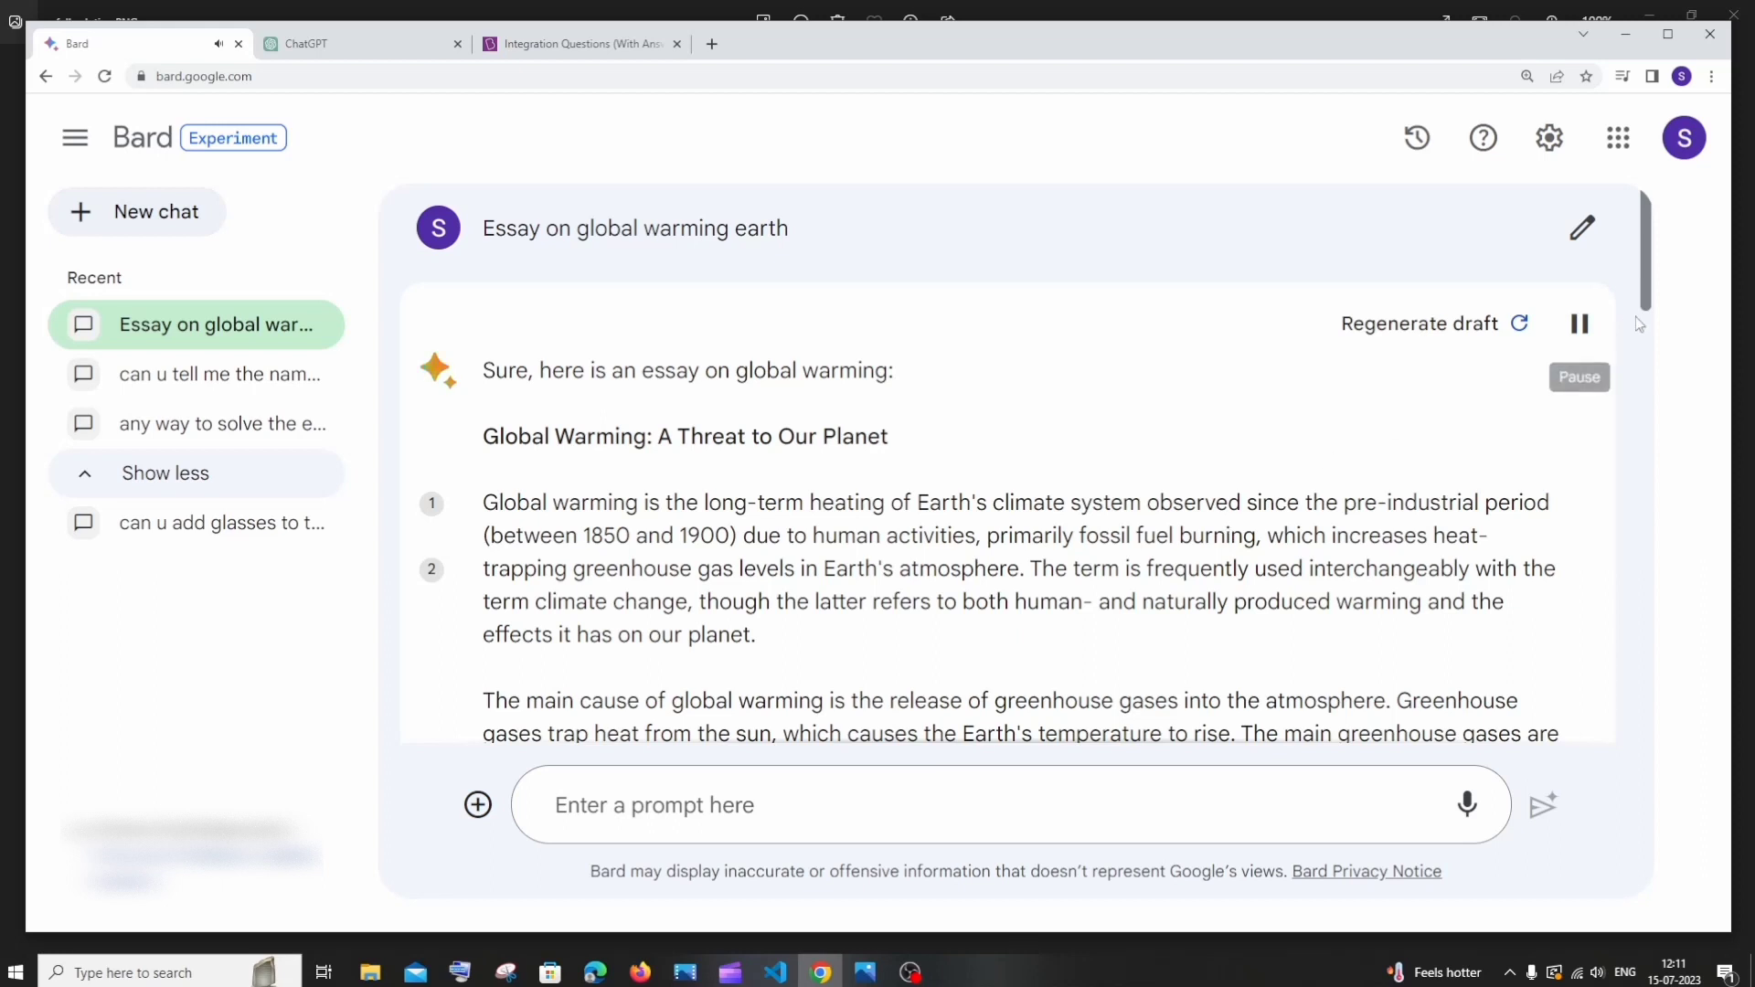
left_click(1600, 334)
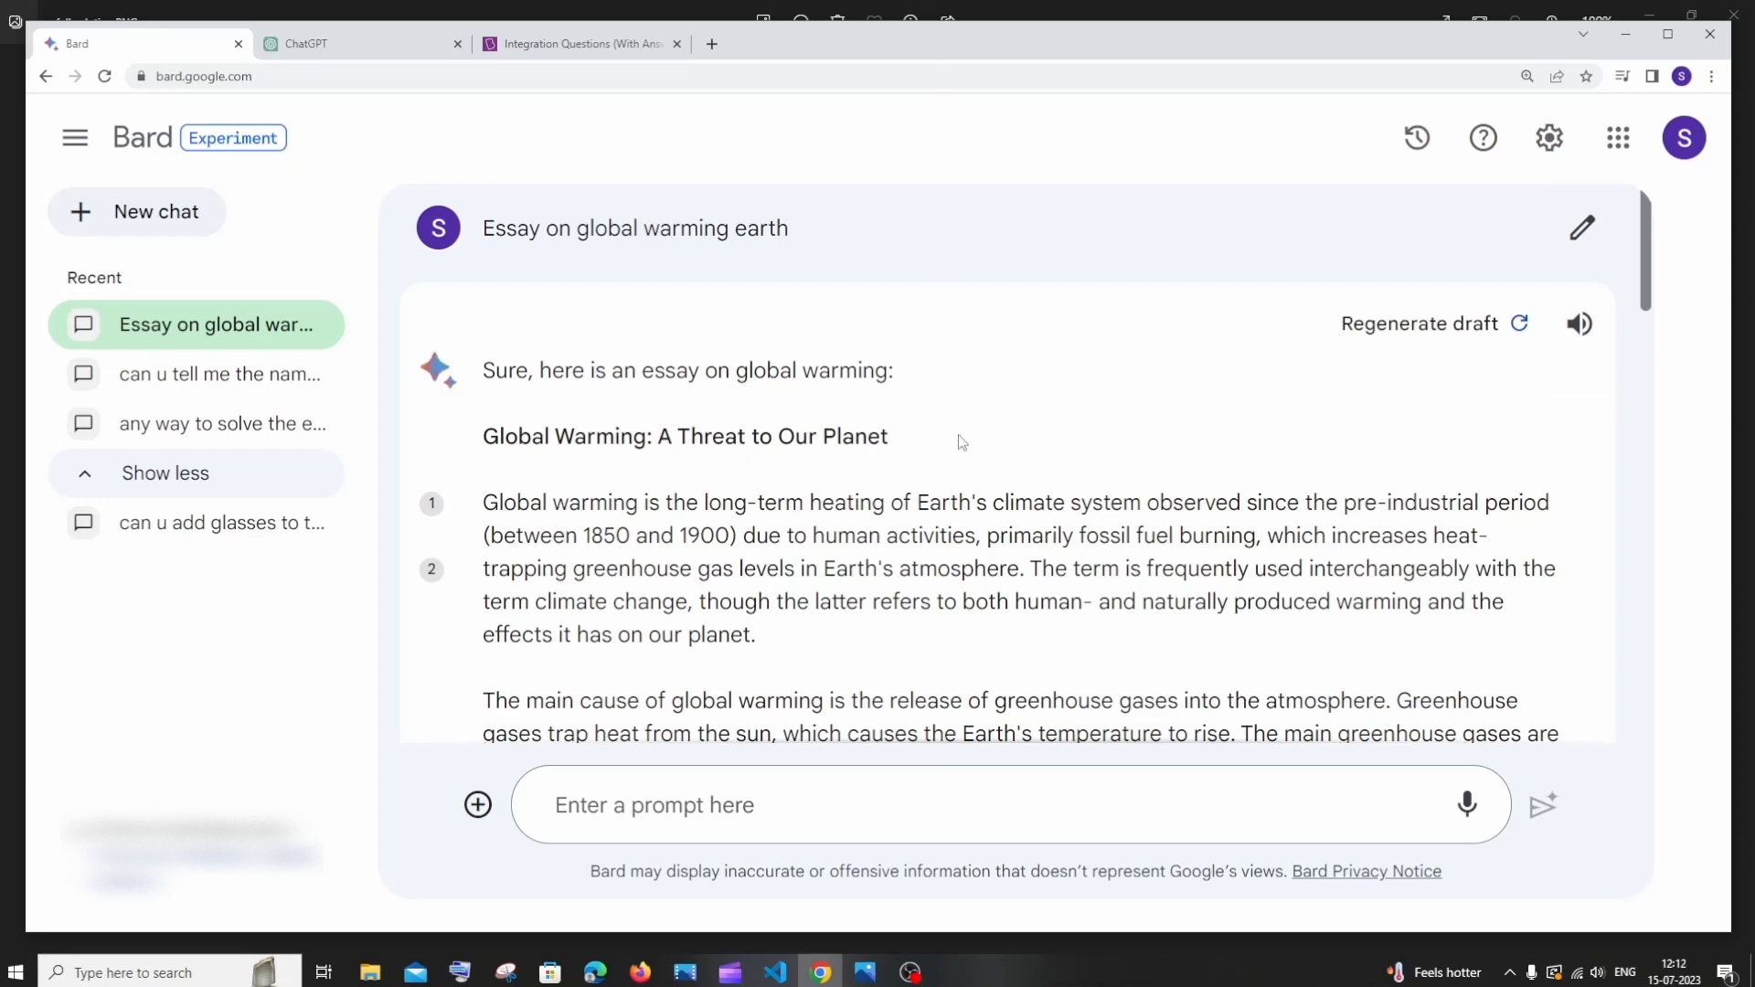
scroll(962, 443, "down", 17)
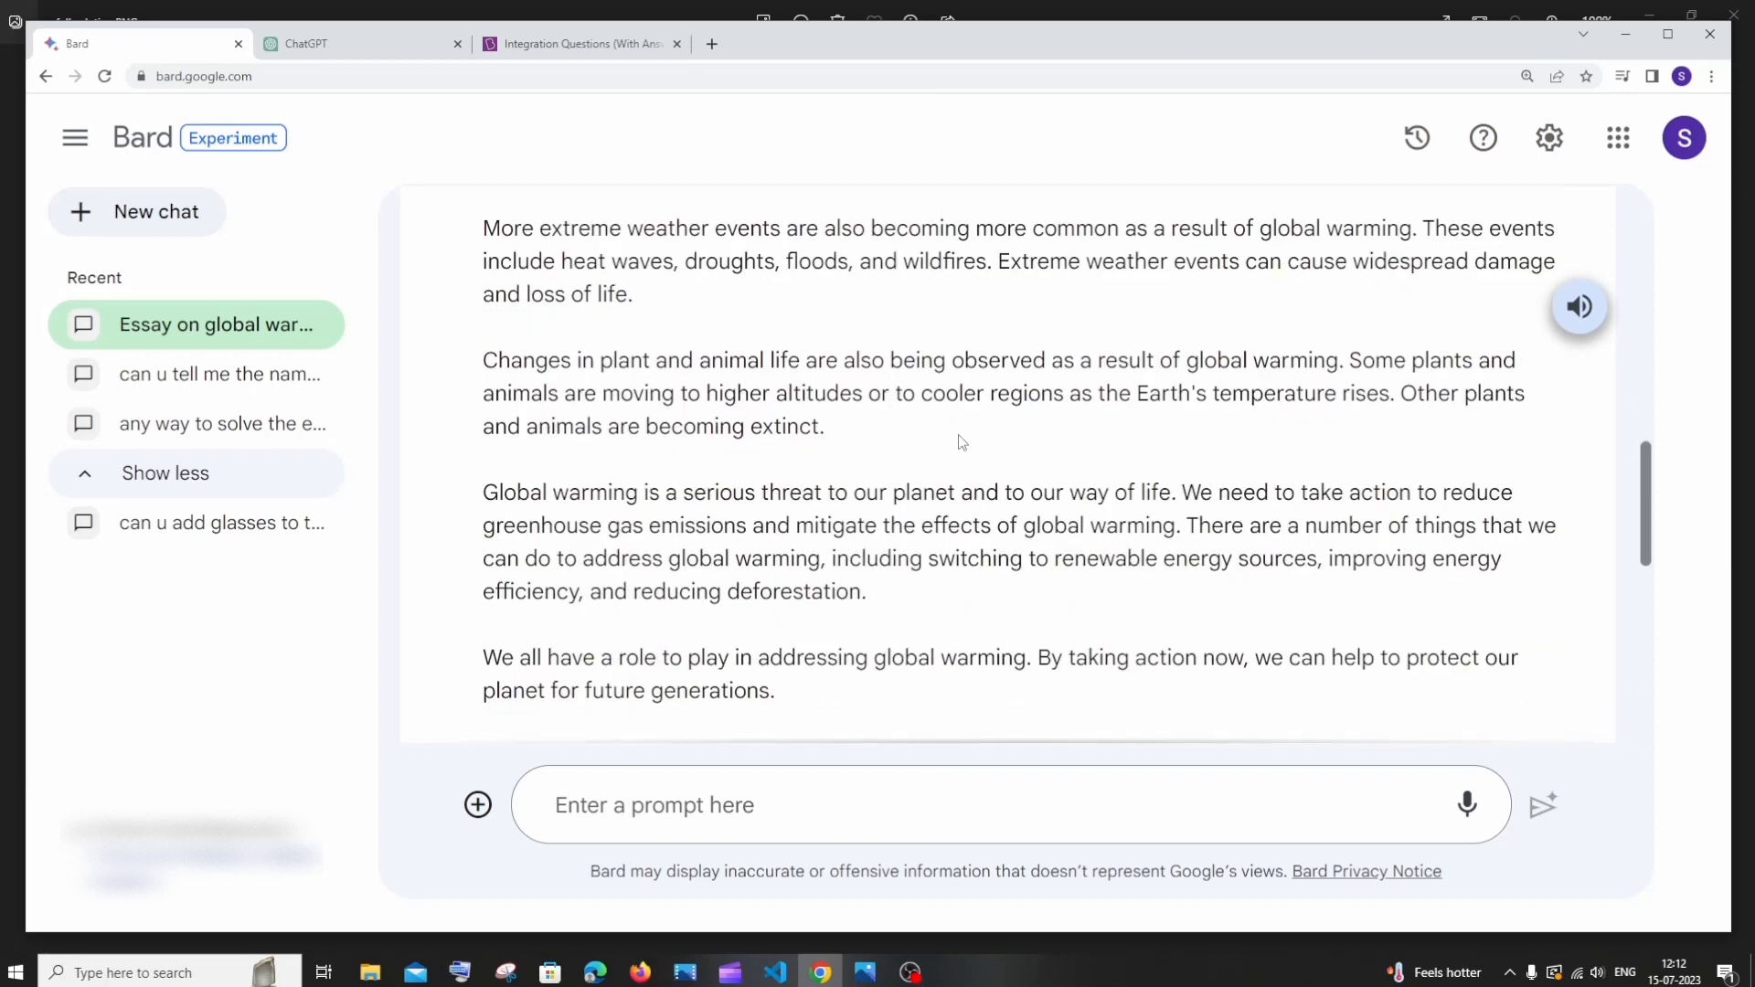
scroll(960, 439, "down", 3)
scroll(960, 439, "up", 4)
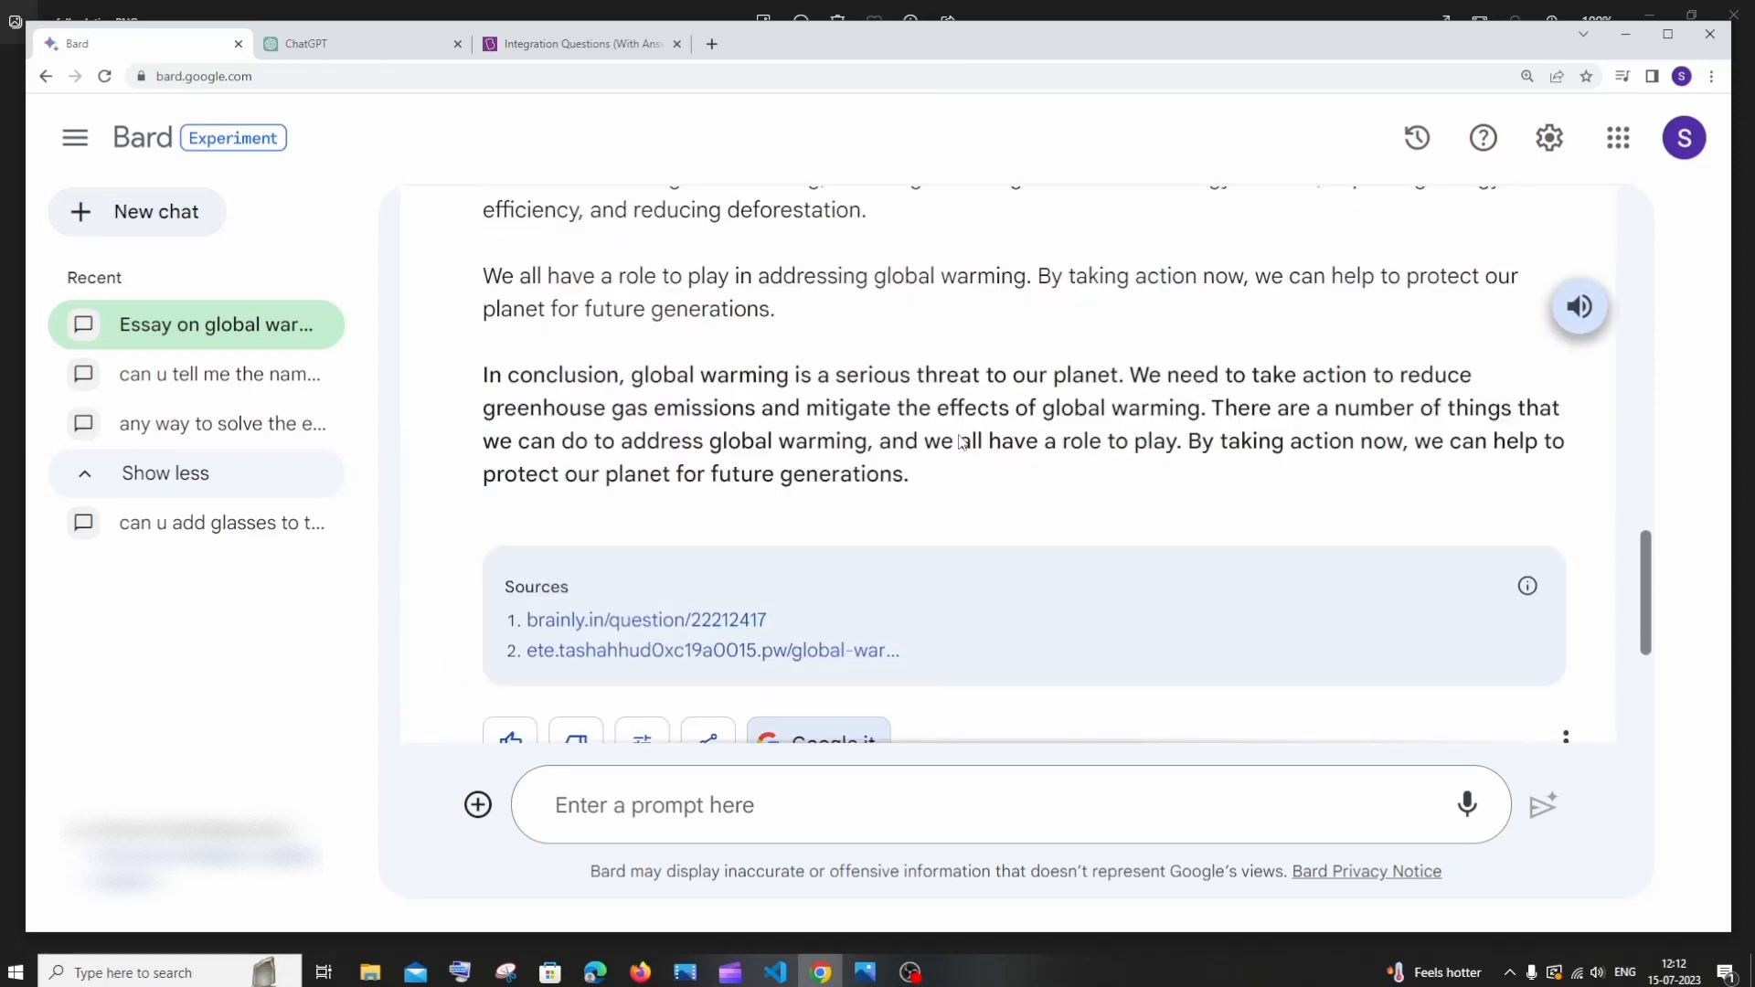
scroll(960, 439, "down", 2)
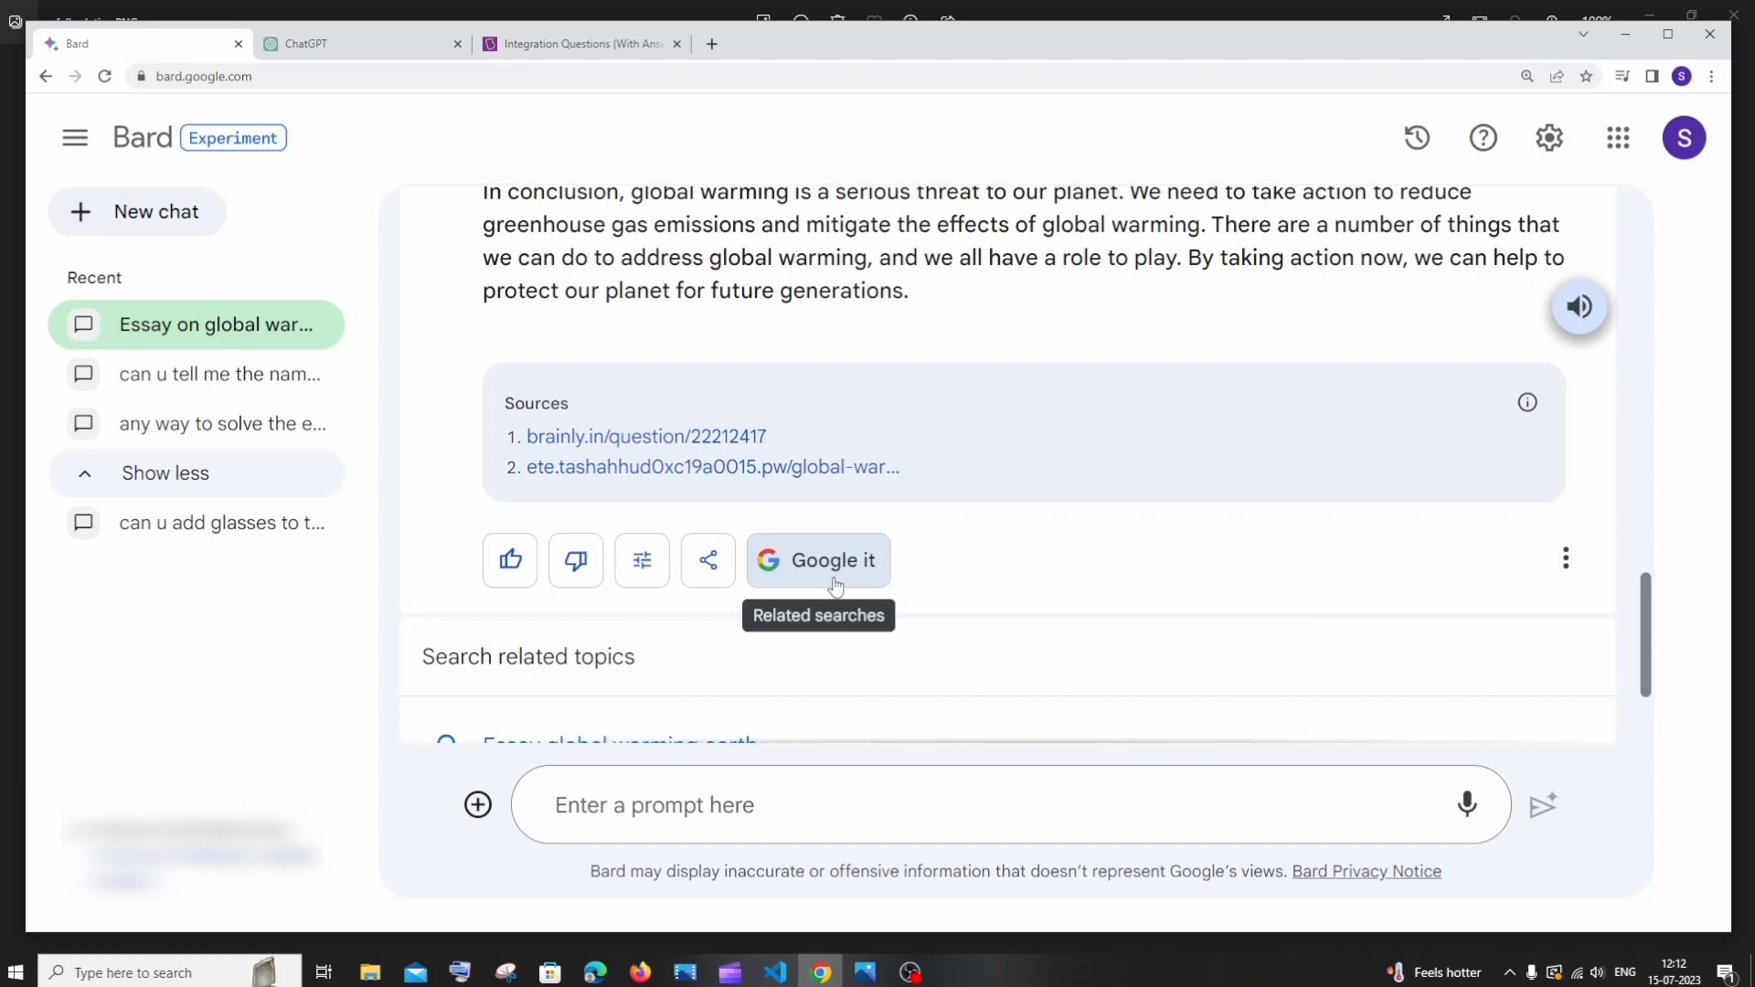
Rewrite Bard's essay with Modify response › More professional and show its three other drafts
left_click(660, 582)
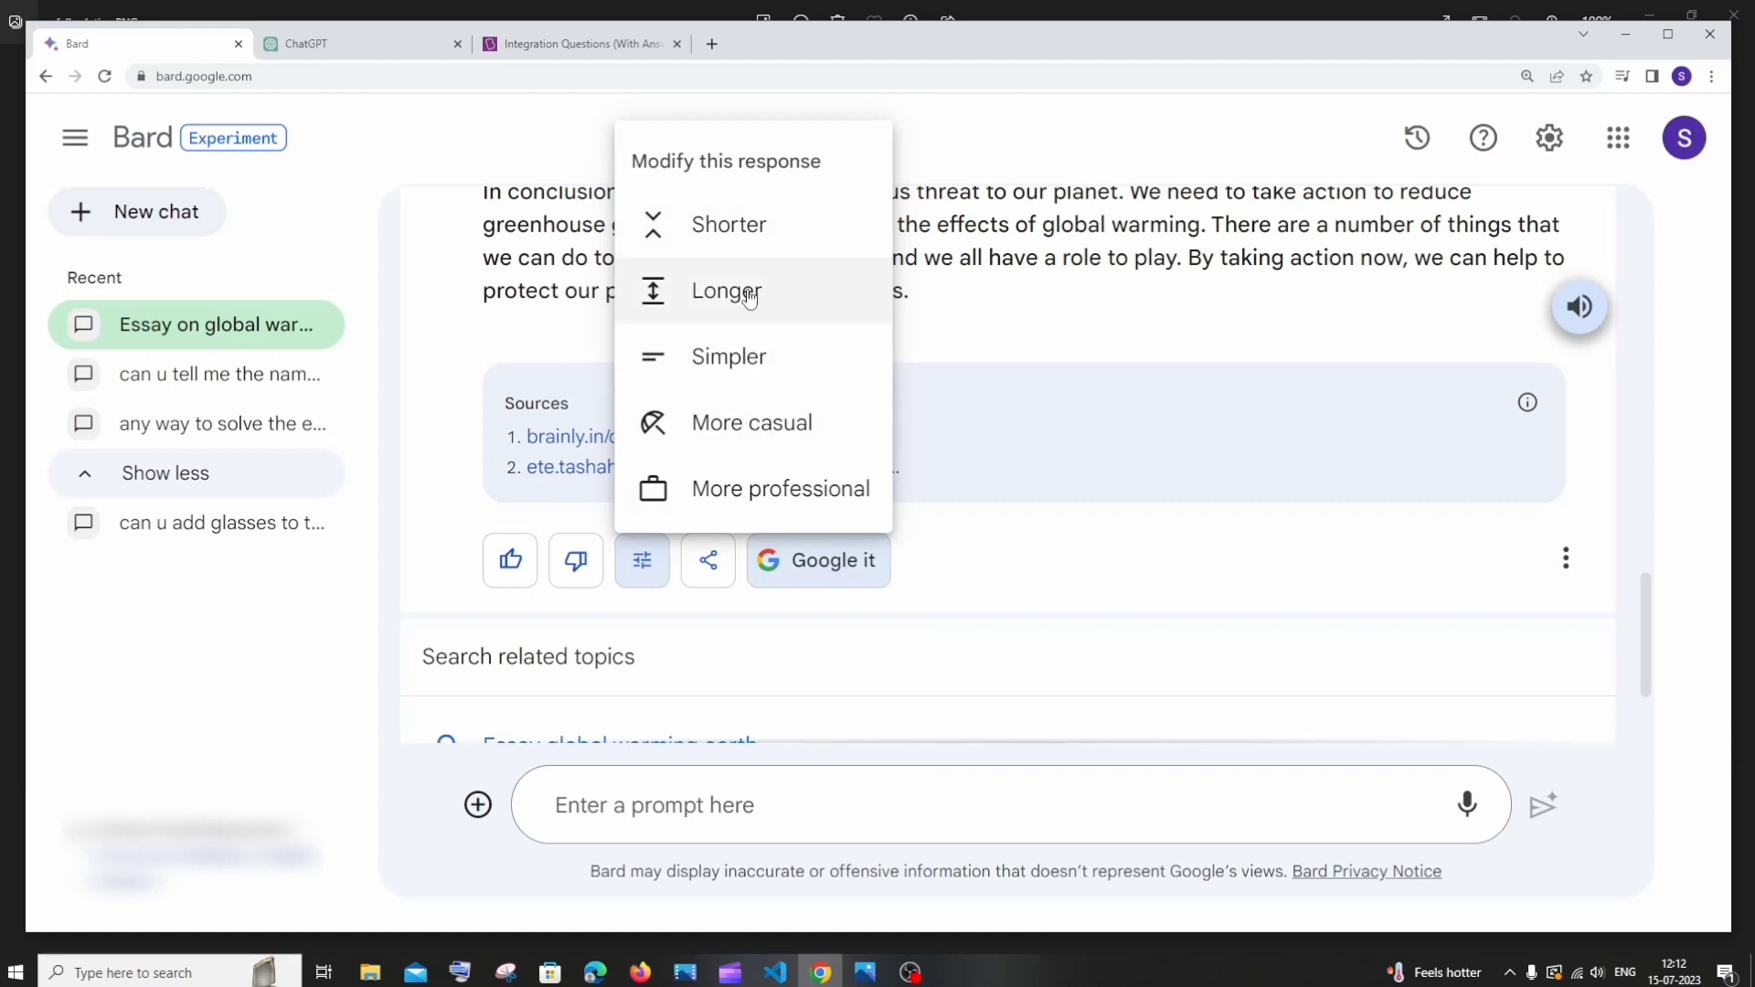
left_click(755, 487)
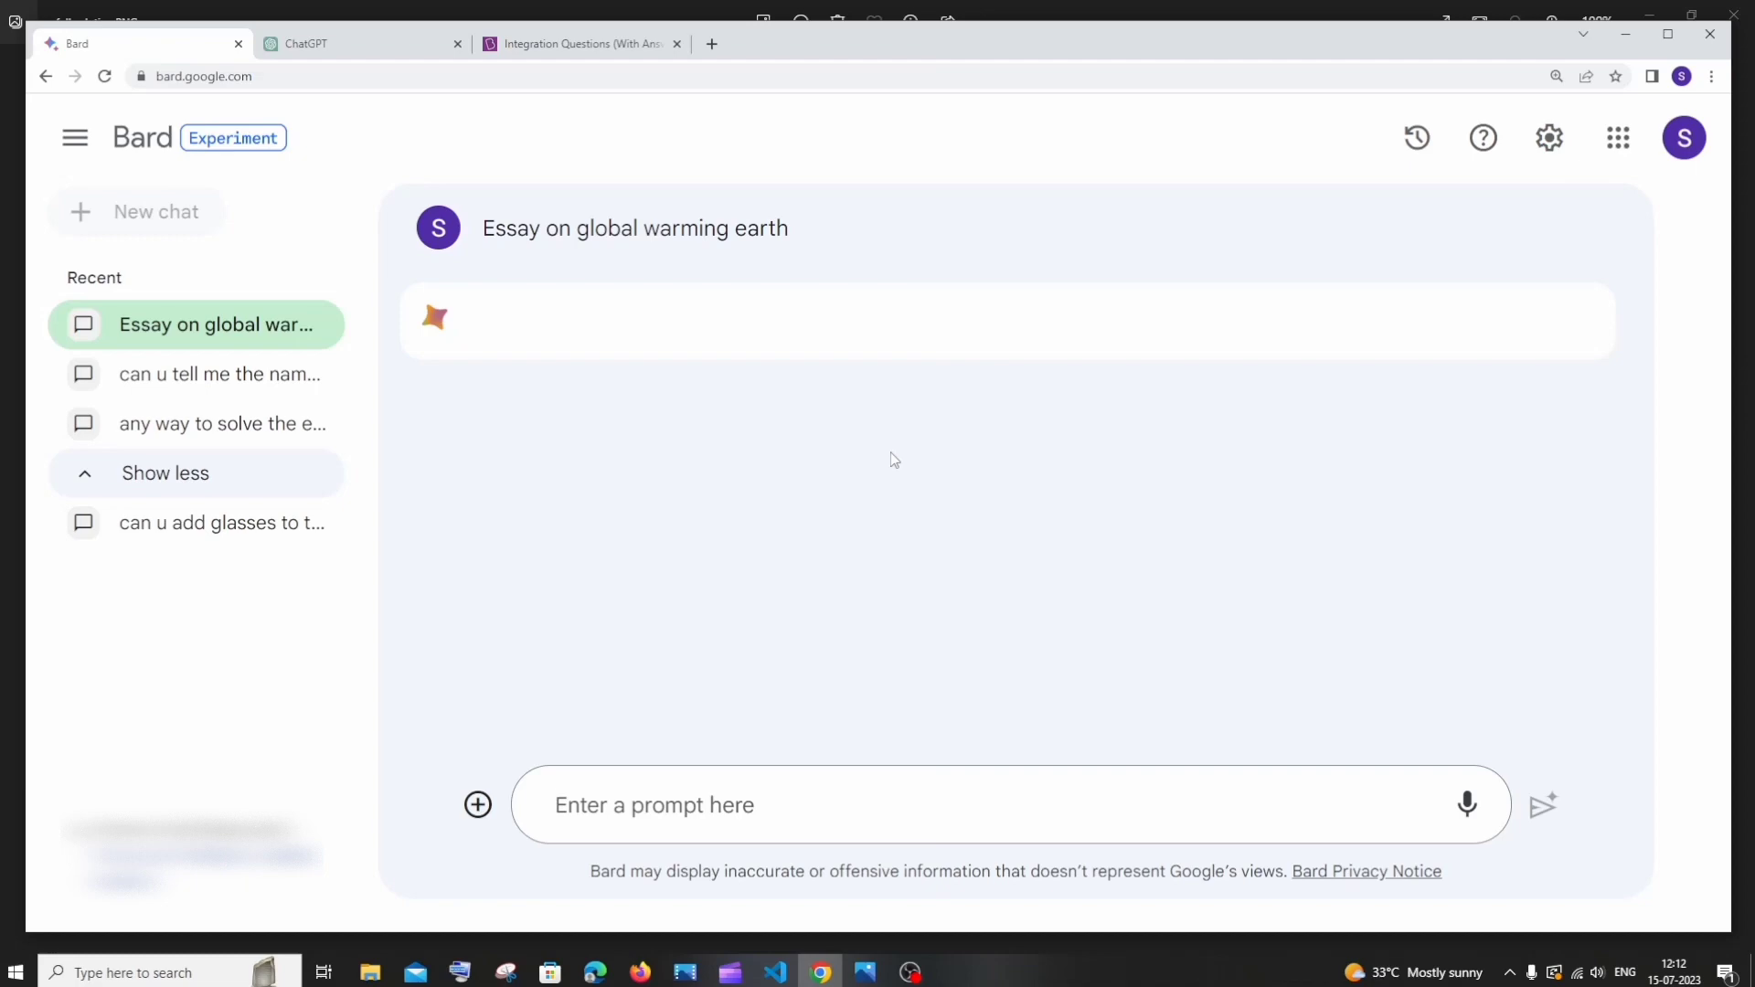
scroll(894, 460, "down", 6)
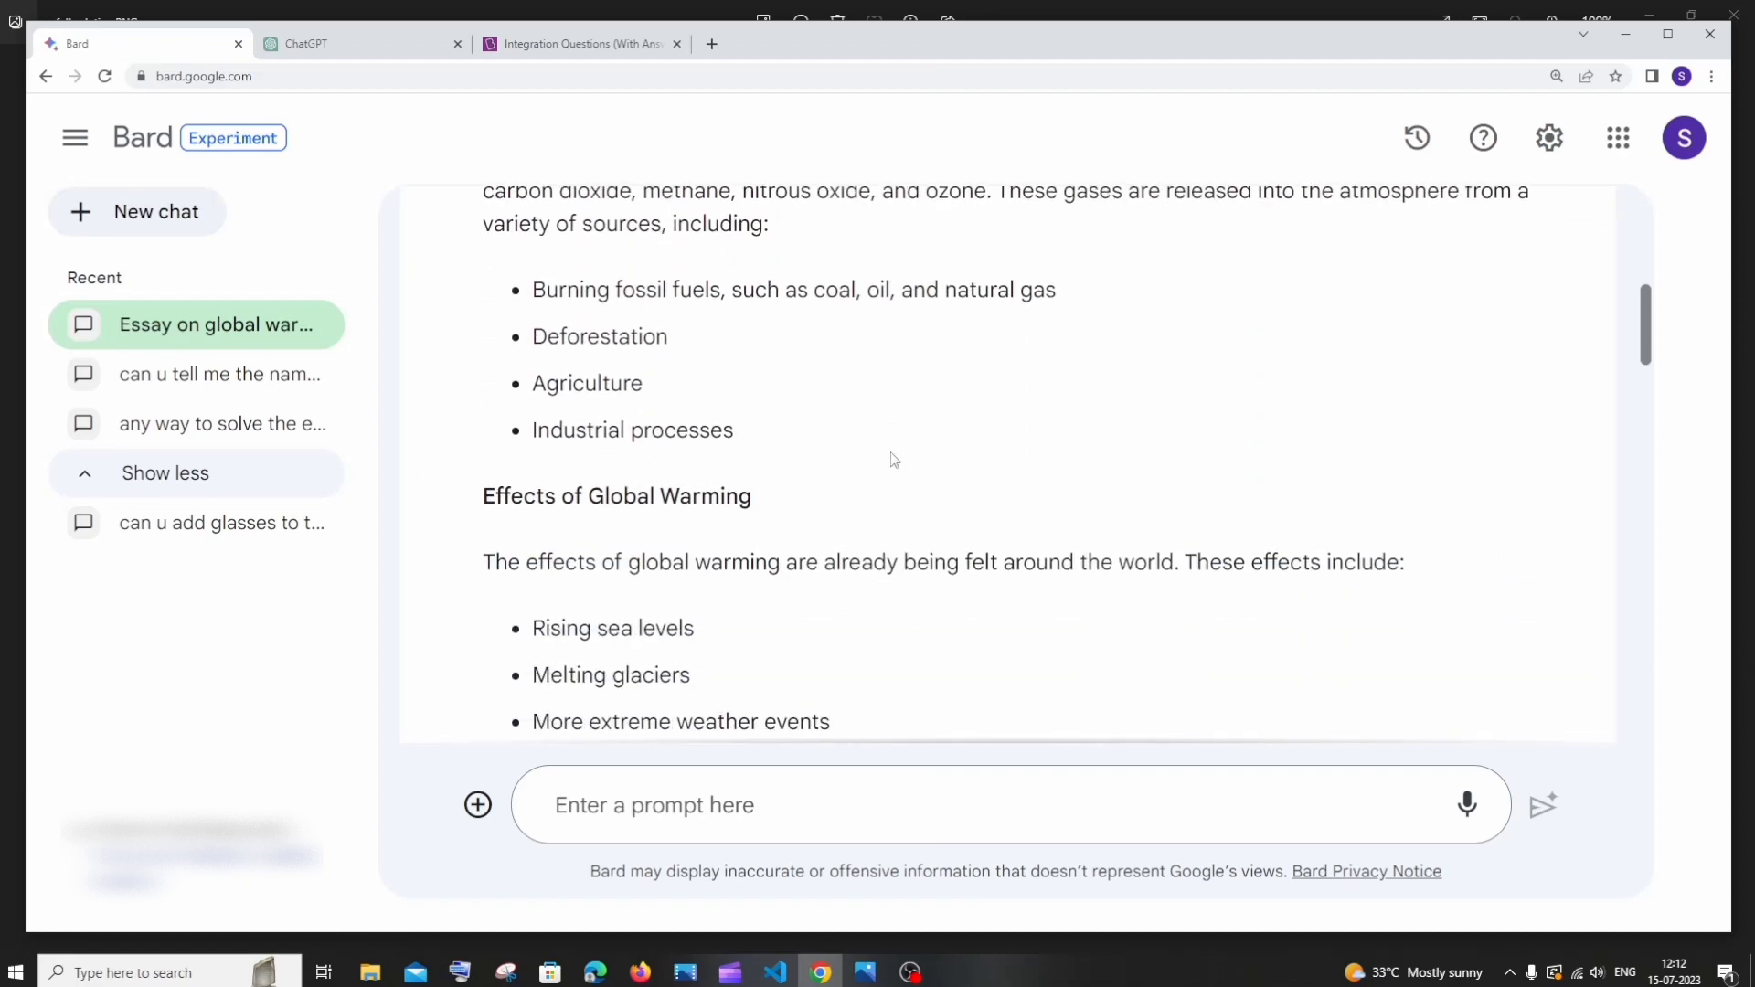
scroll(894, 460, "down", 12)
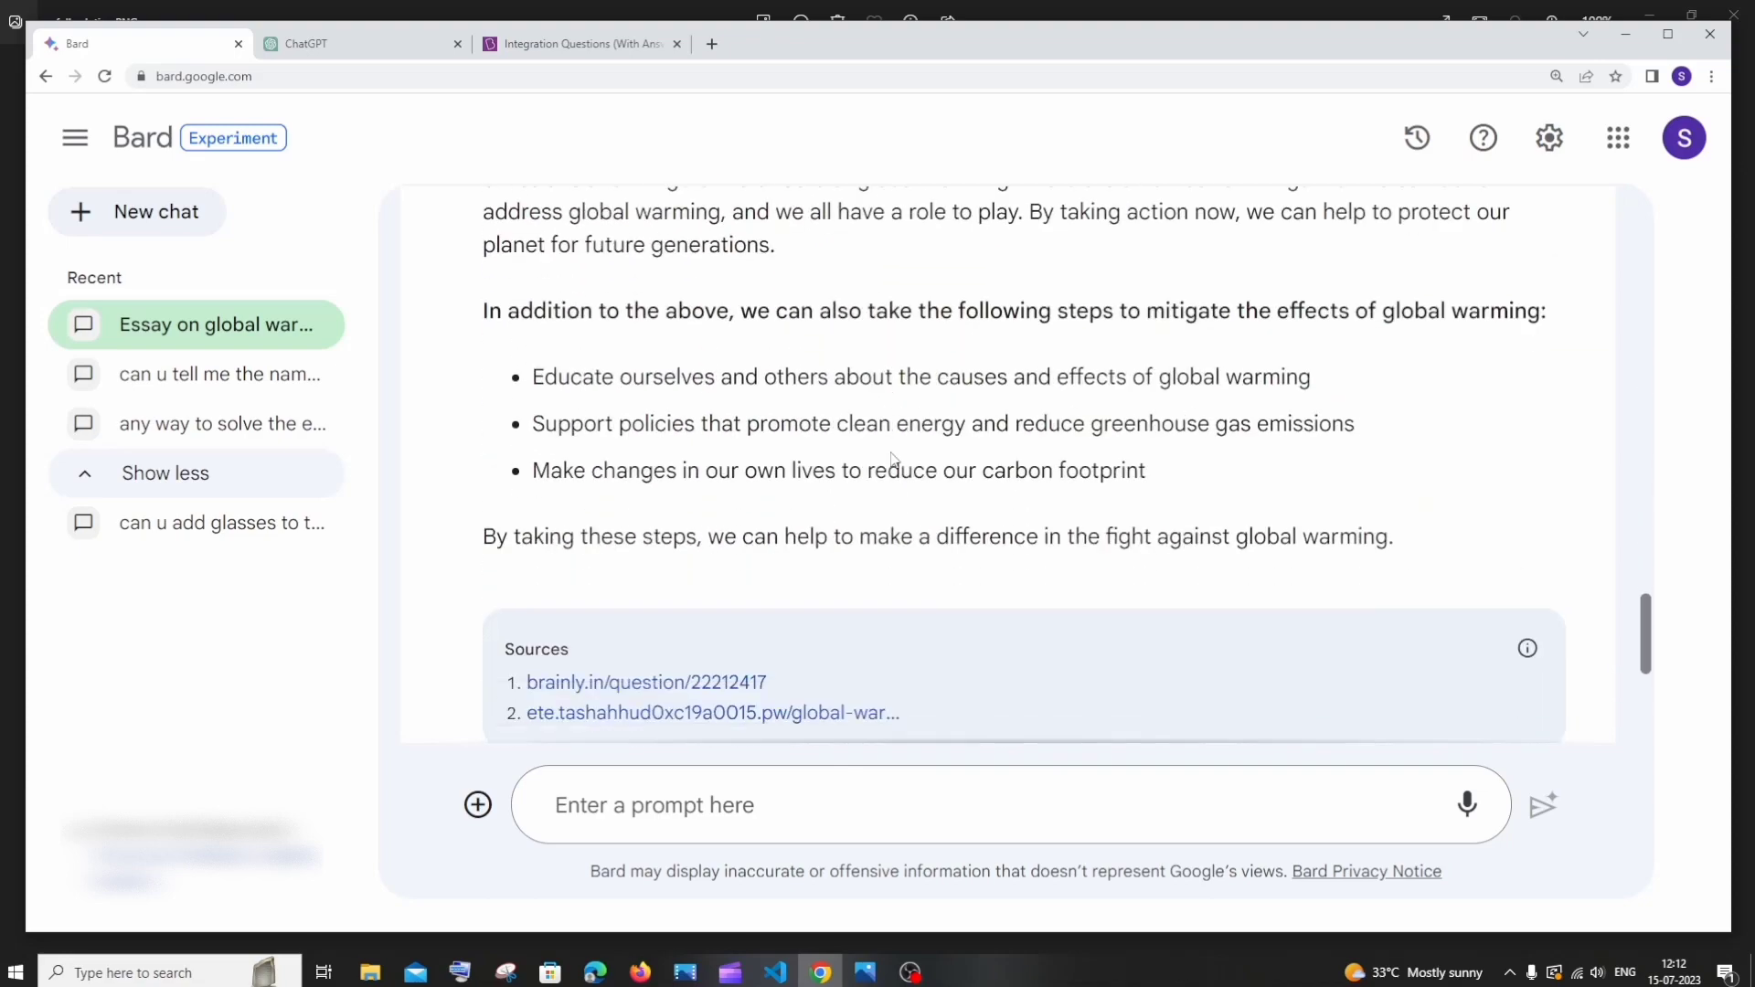
scroll(894, 459, "down", 3)
scroll(894, 460, "up", 15)
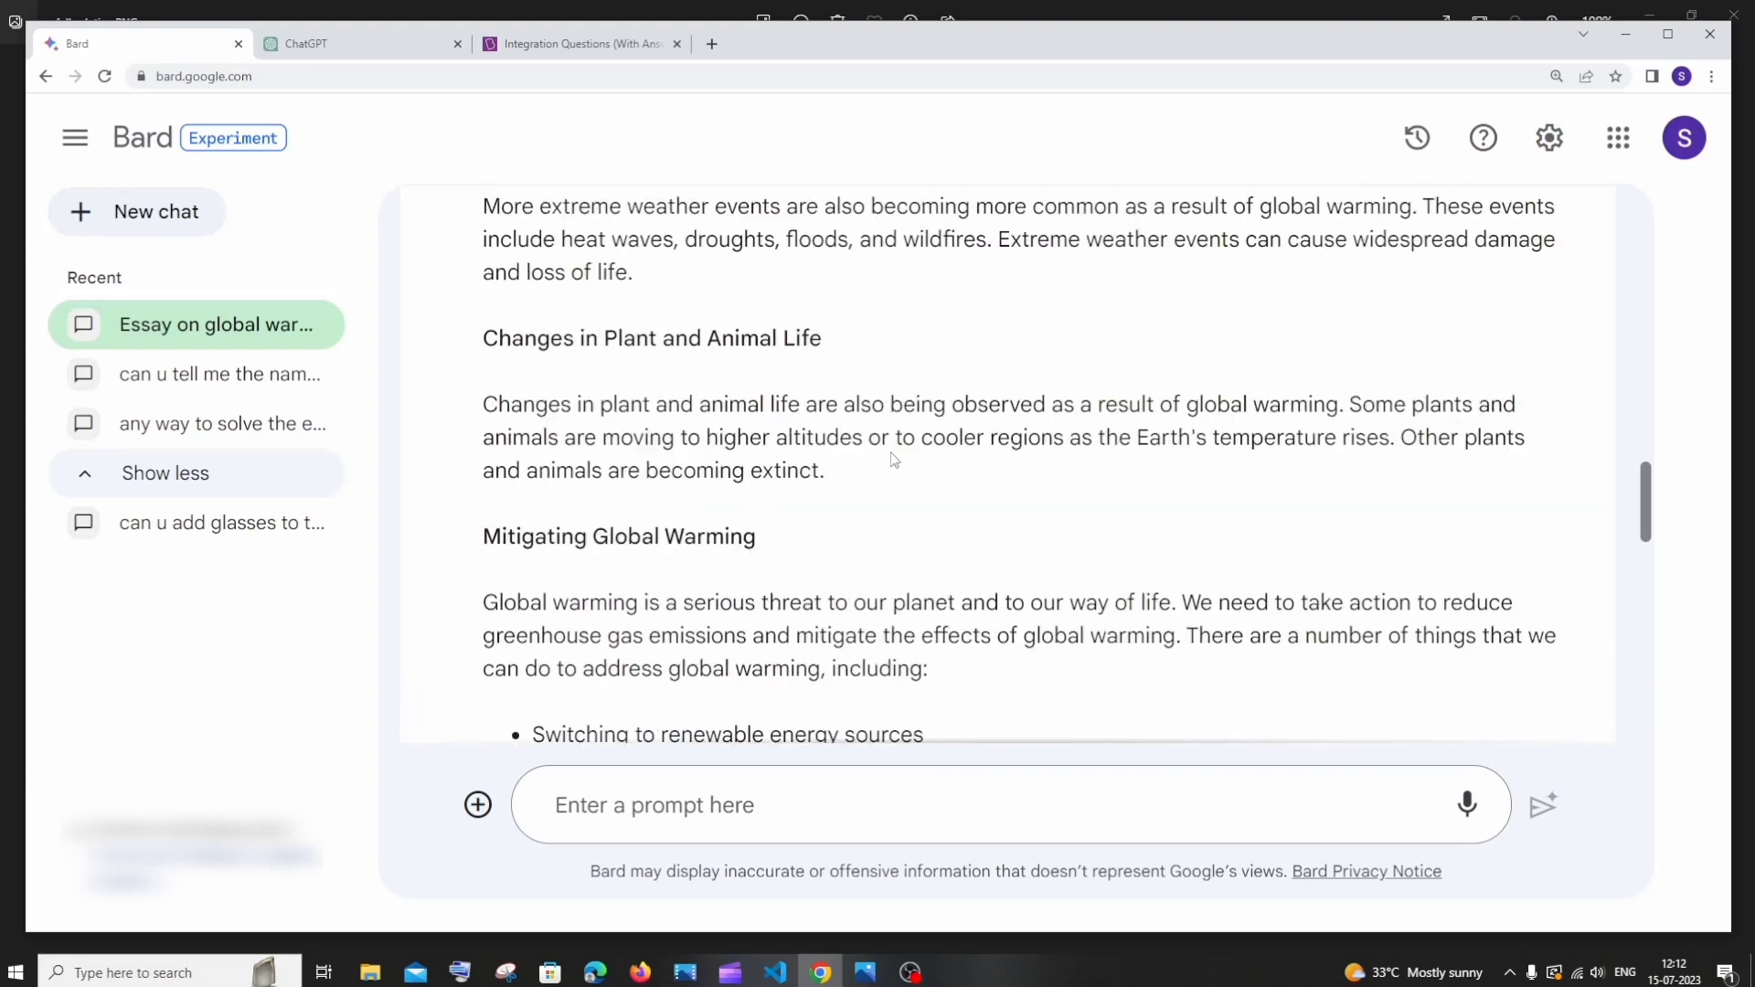
scroll(894, 460, "up", 15)
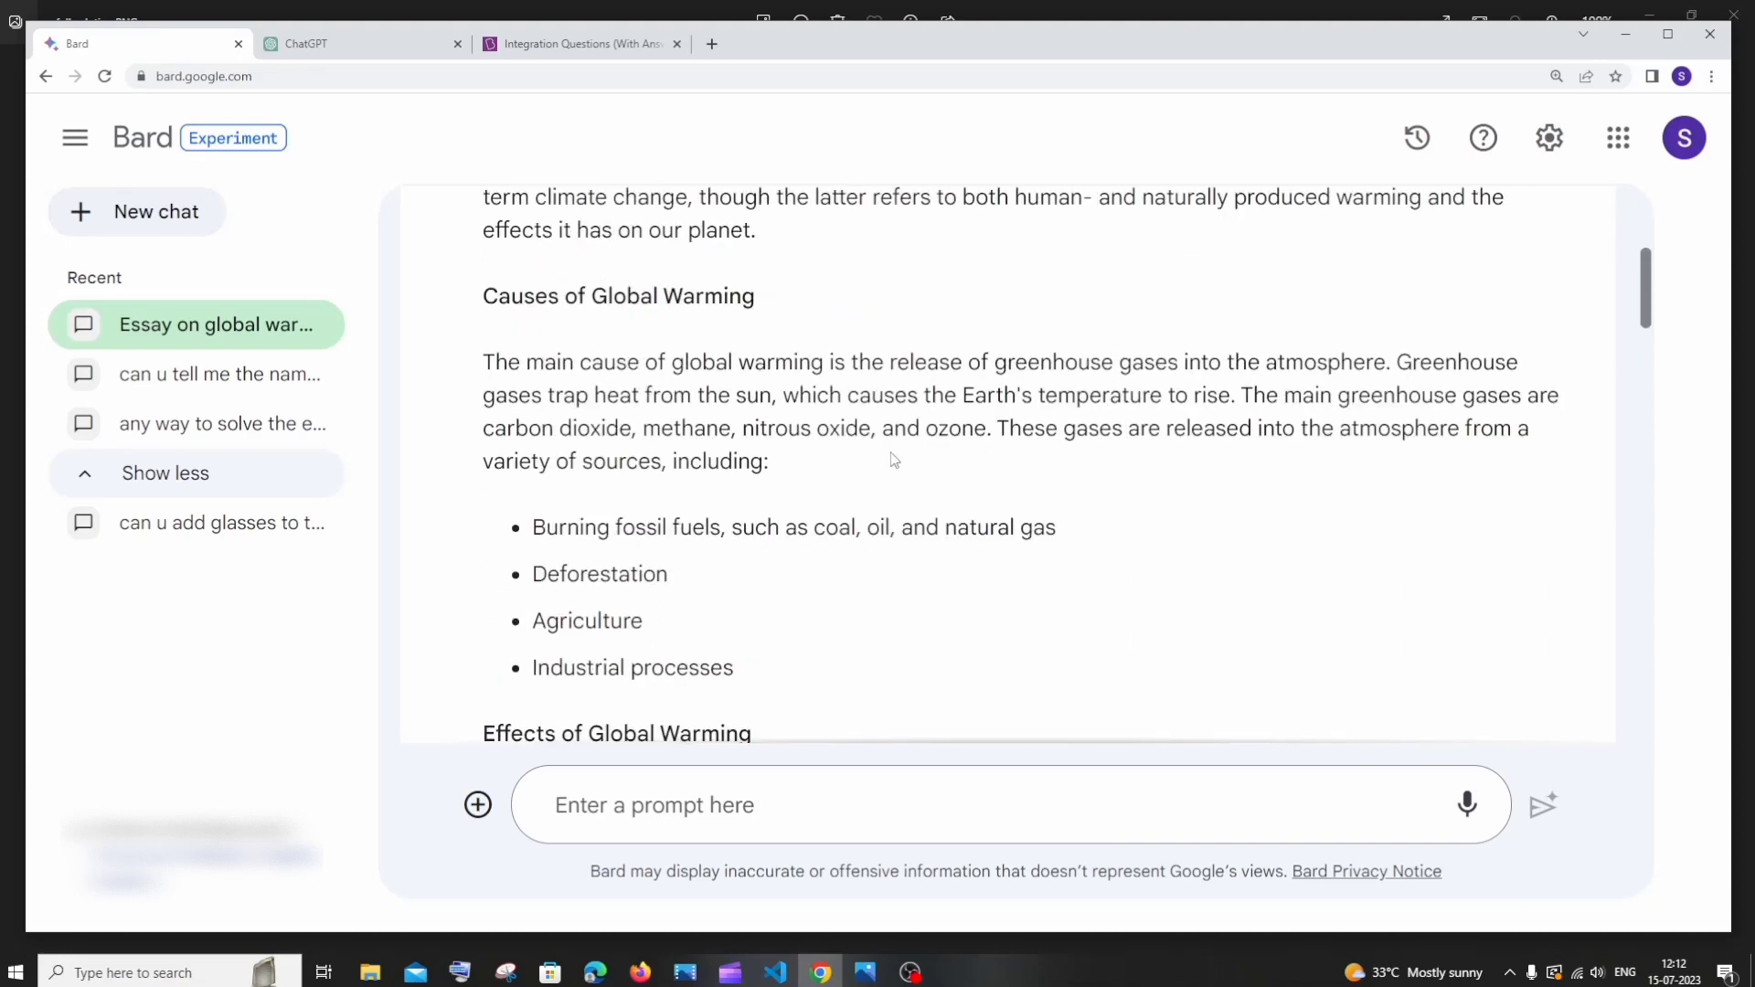
left_click(1371, 318)
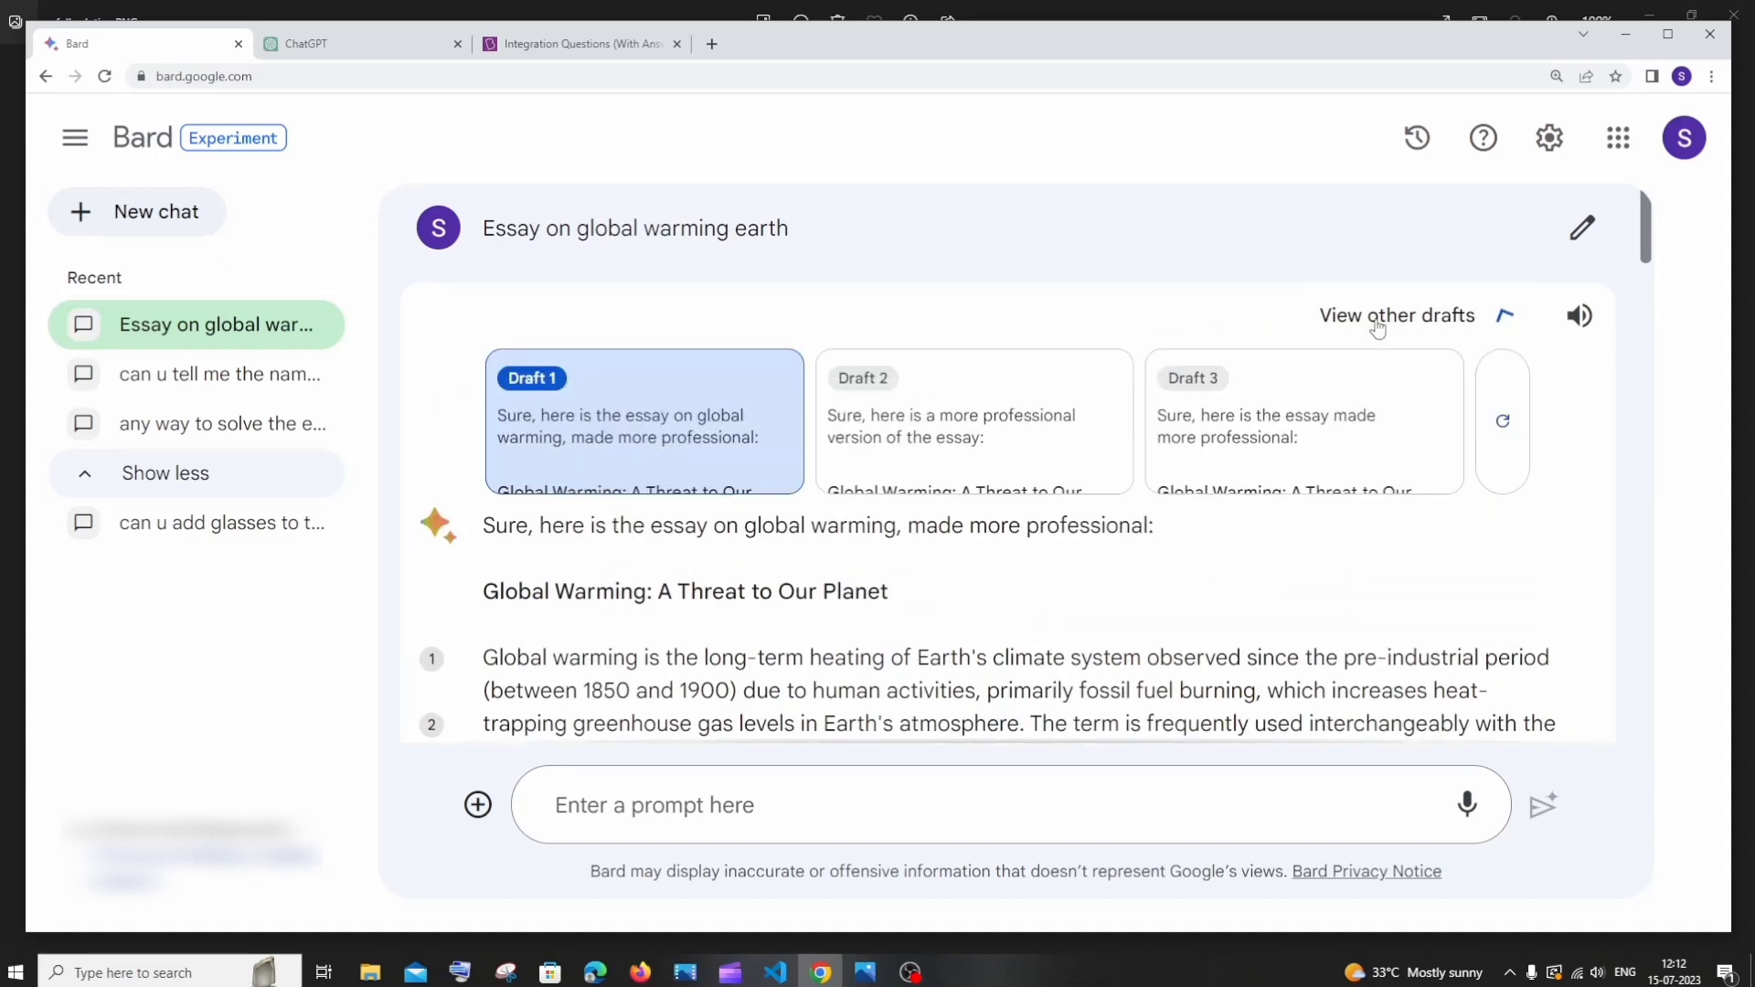
Hide the alternative drafts and compare with ChatGPT's essay before returning to Bard's professional essay
left_click(837, 420)
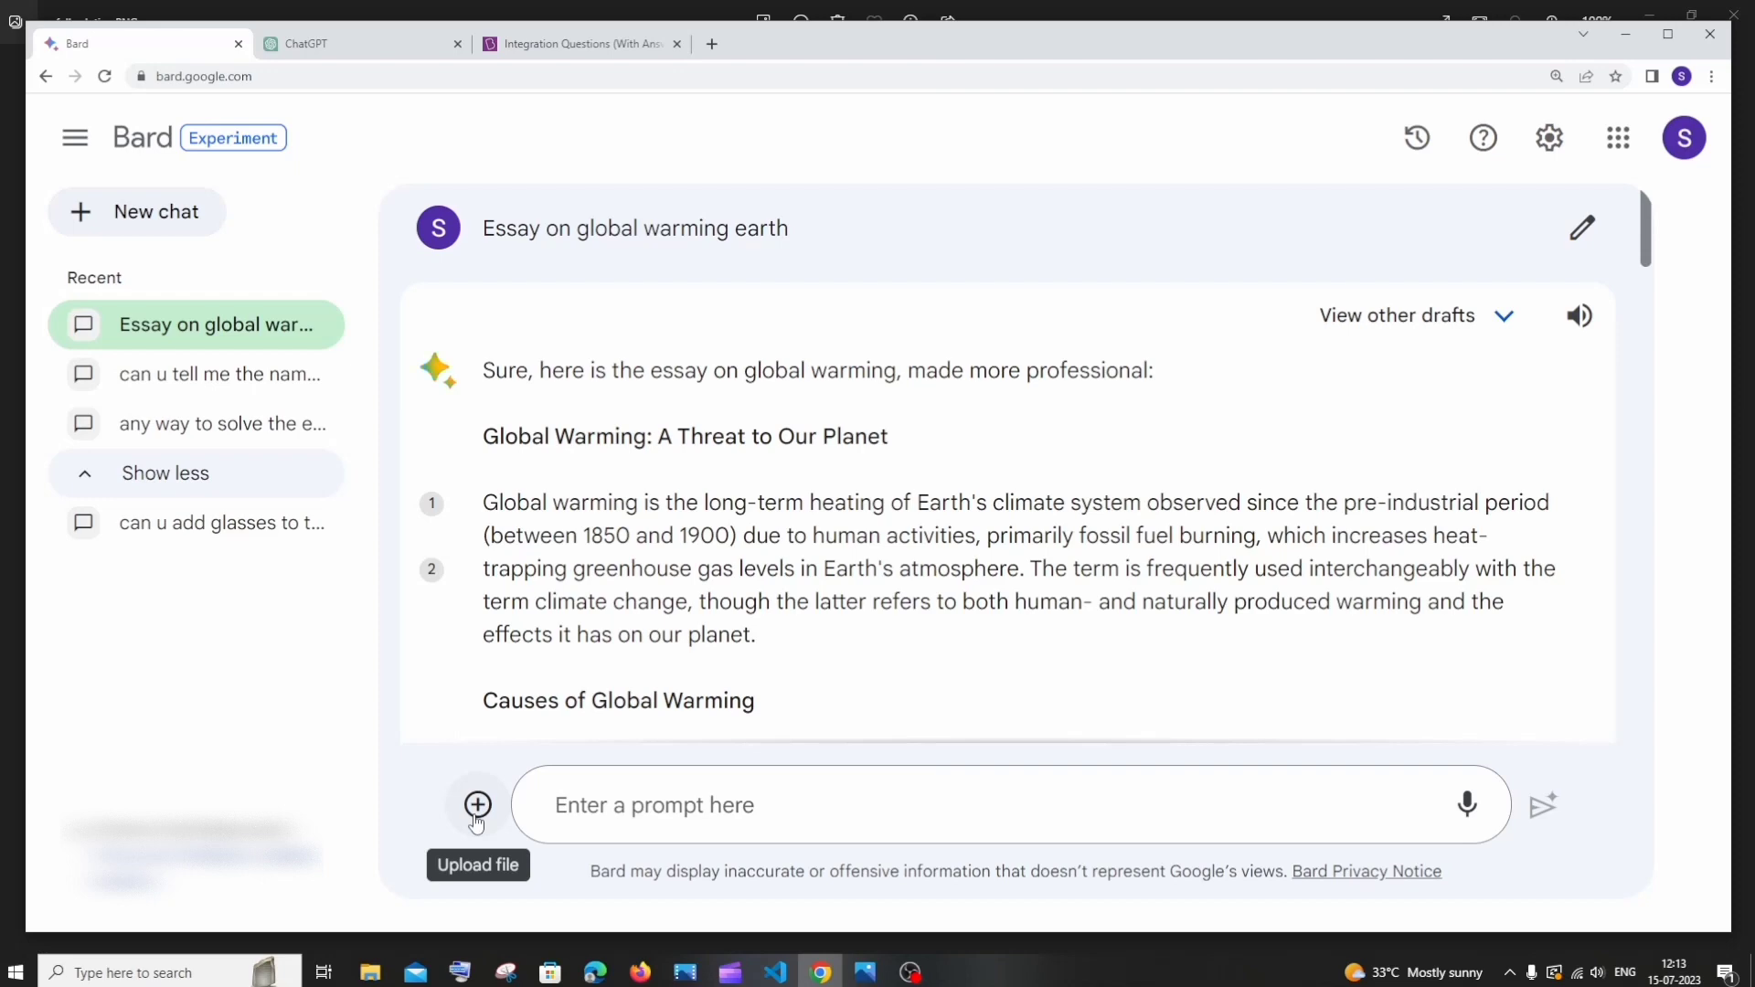
left_click(369, 55)
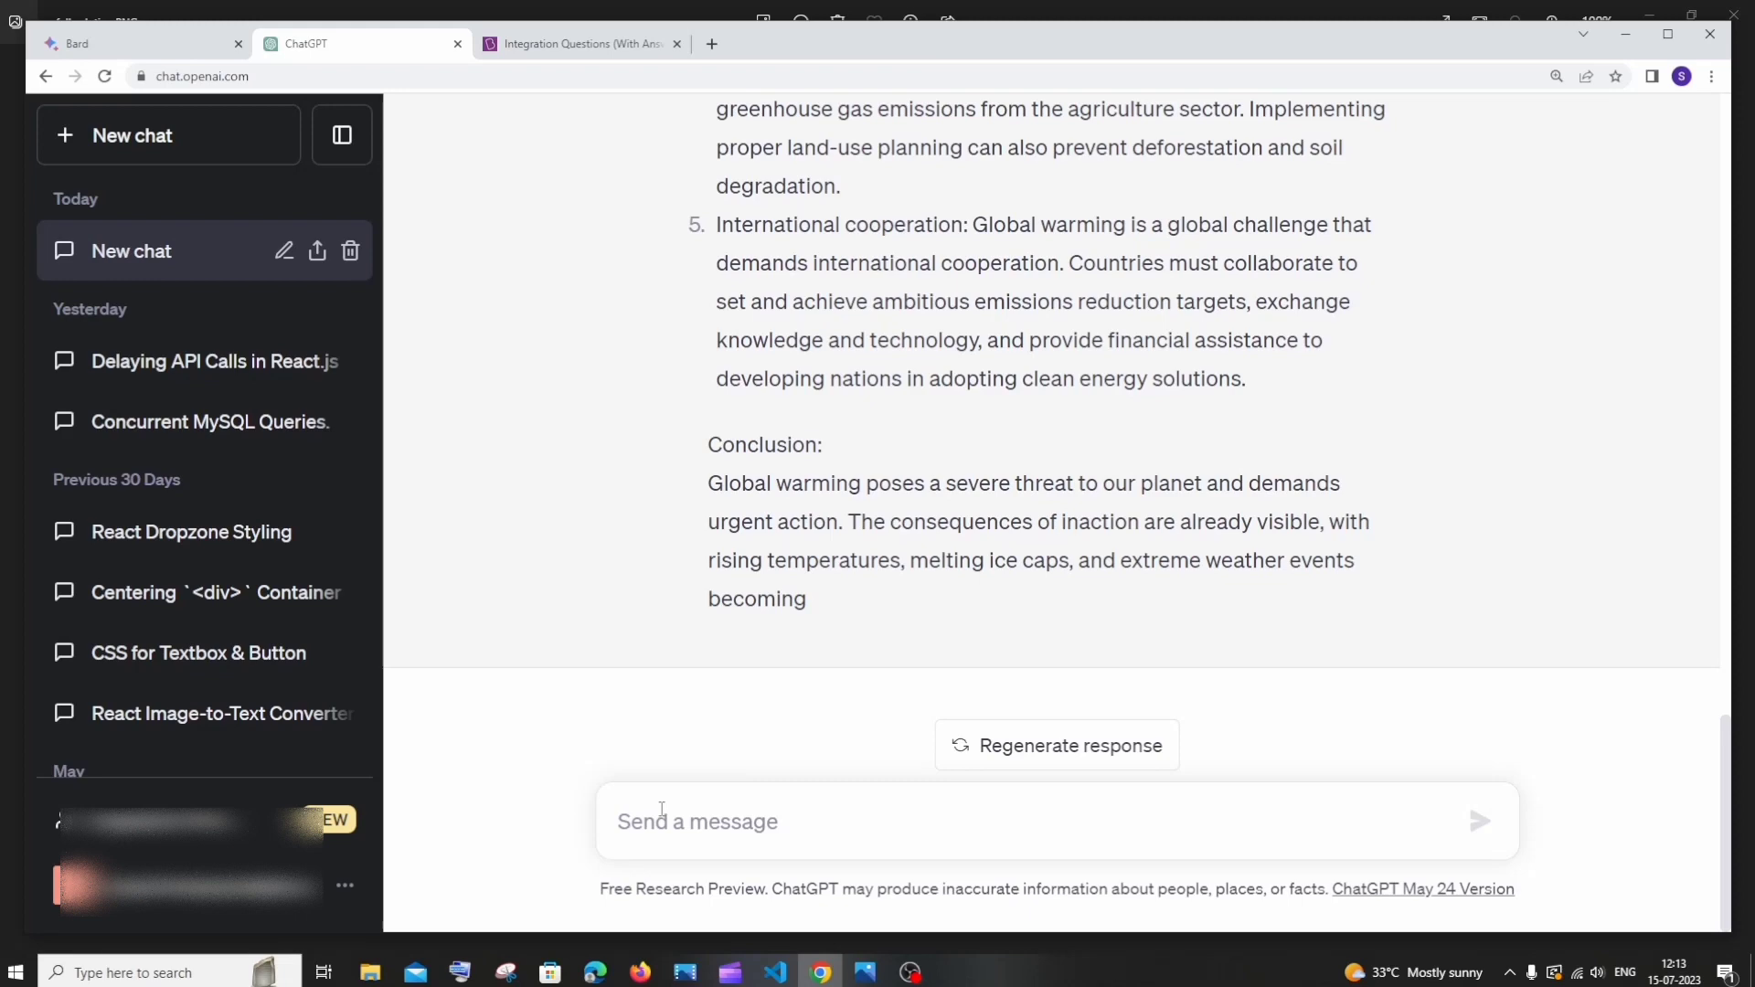
left_click(223, 43)
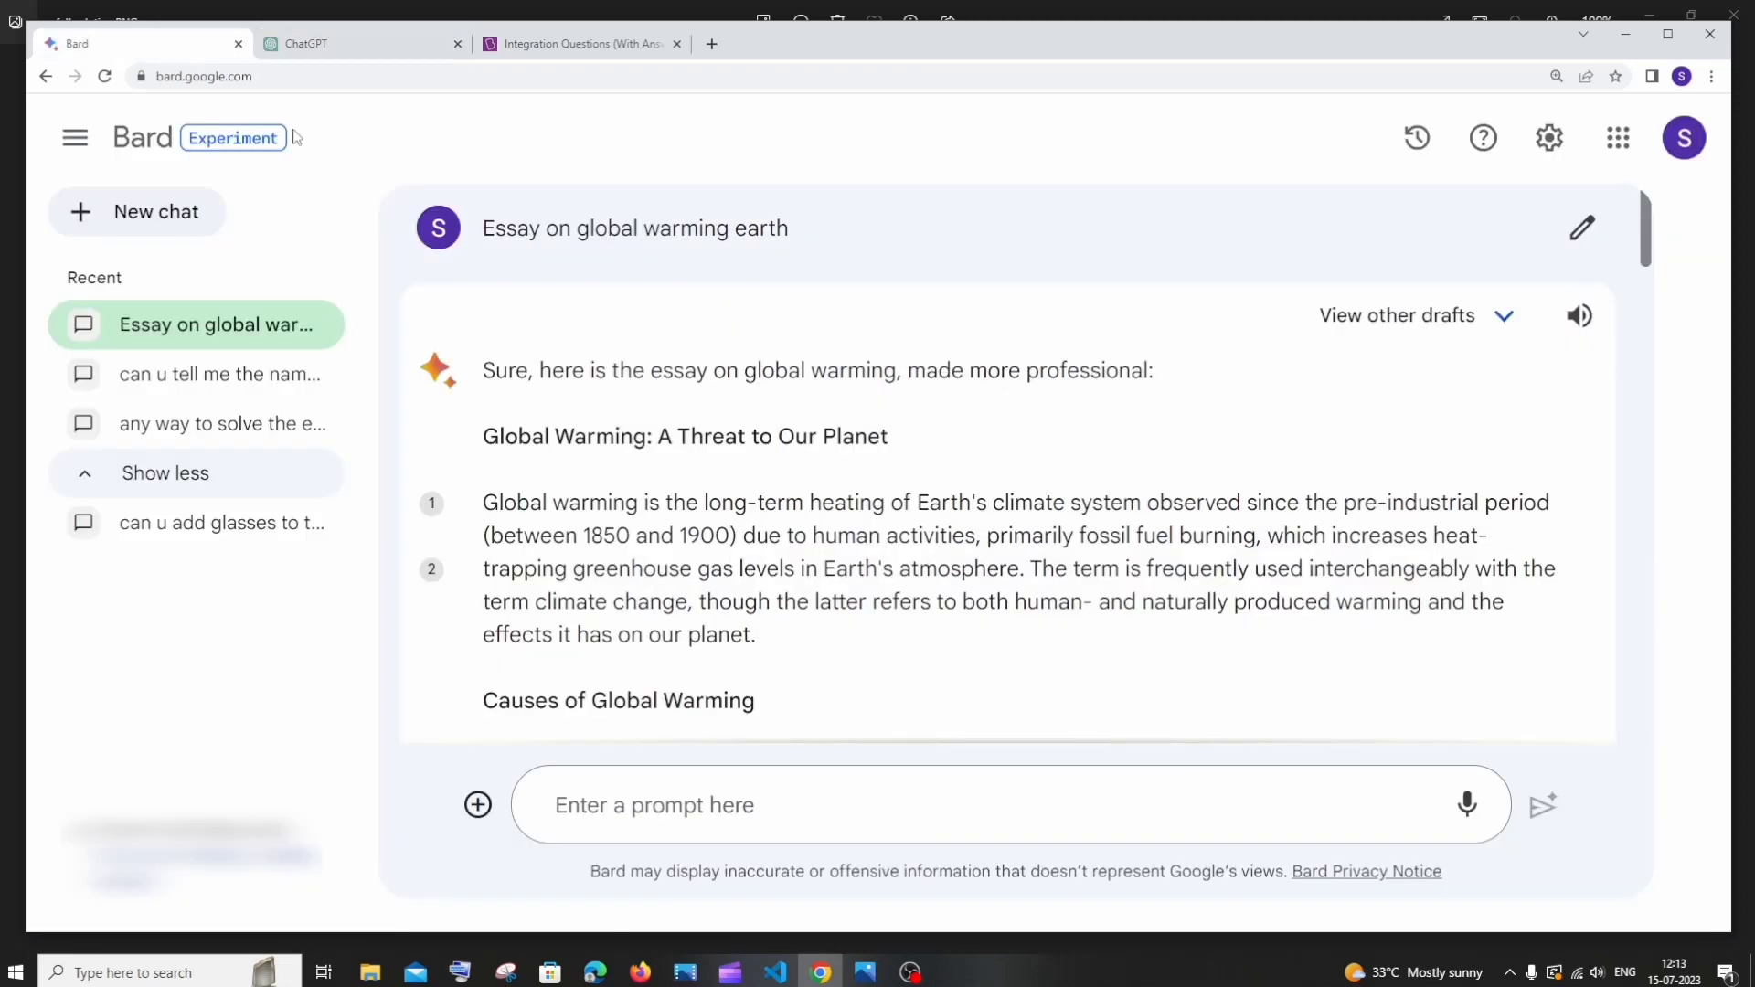
Upload the Desktop photo 'city' of the Eiffel Tower into Bard's prompt
left_click(477, 821)
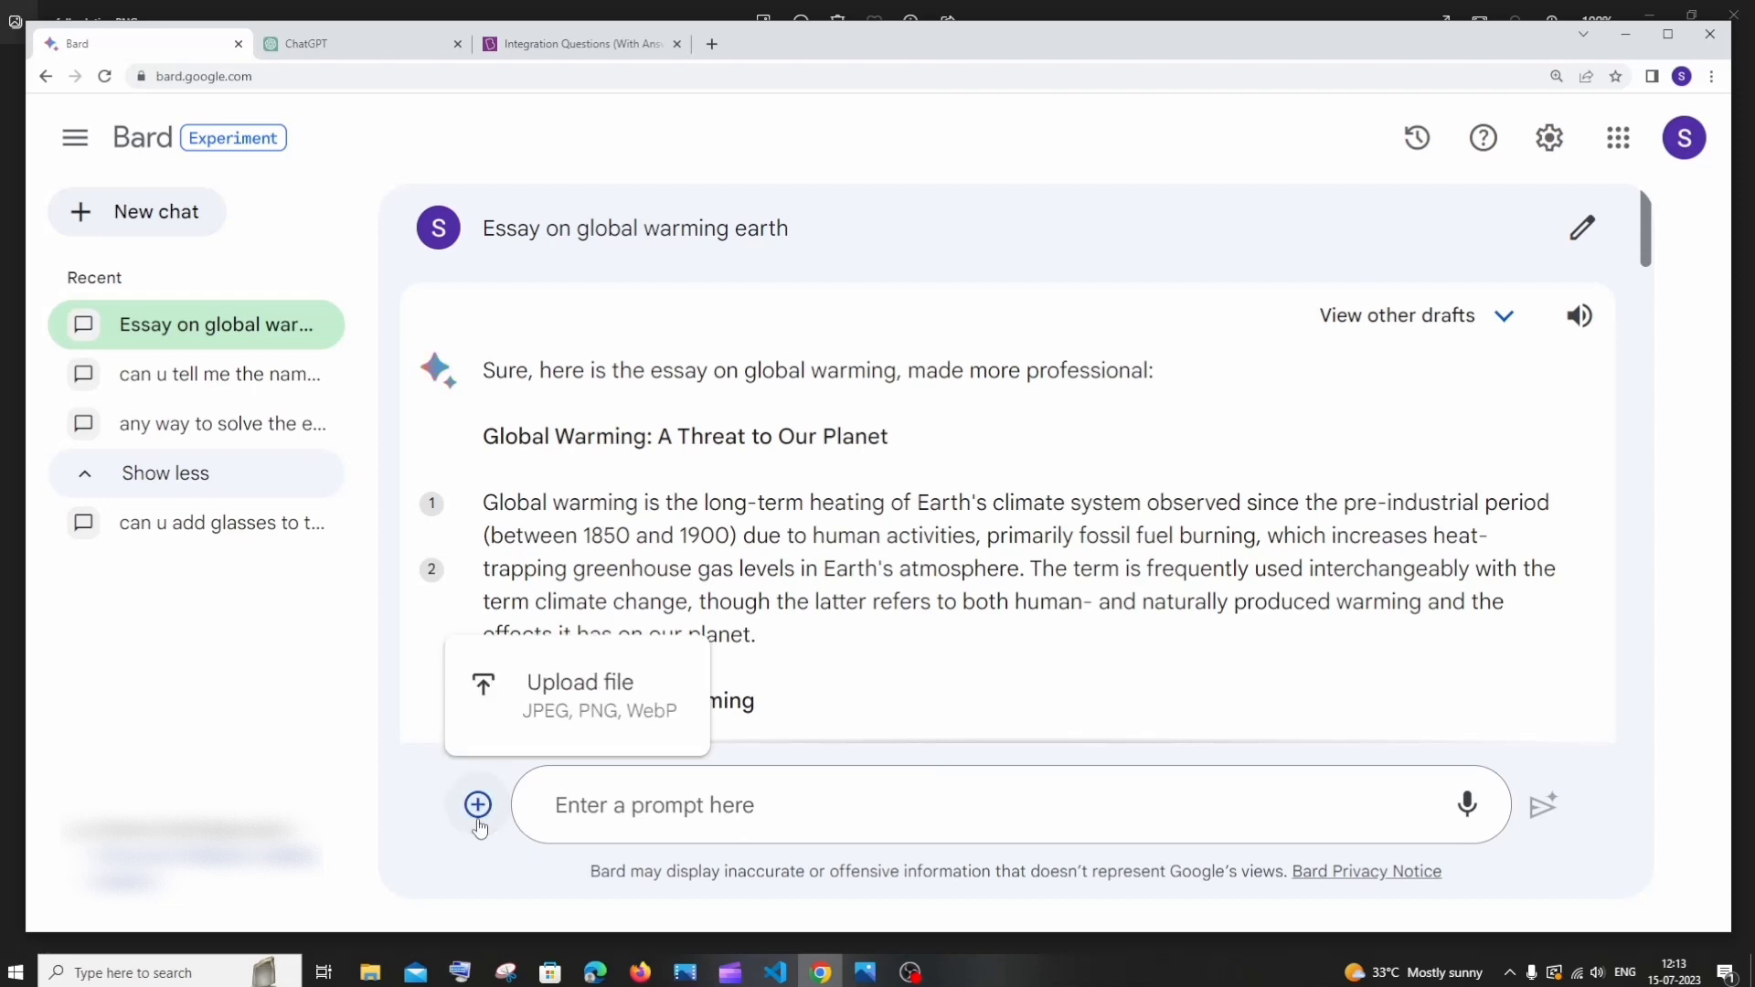
left_click(554, 709)
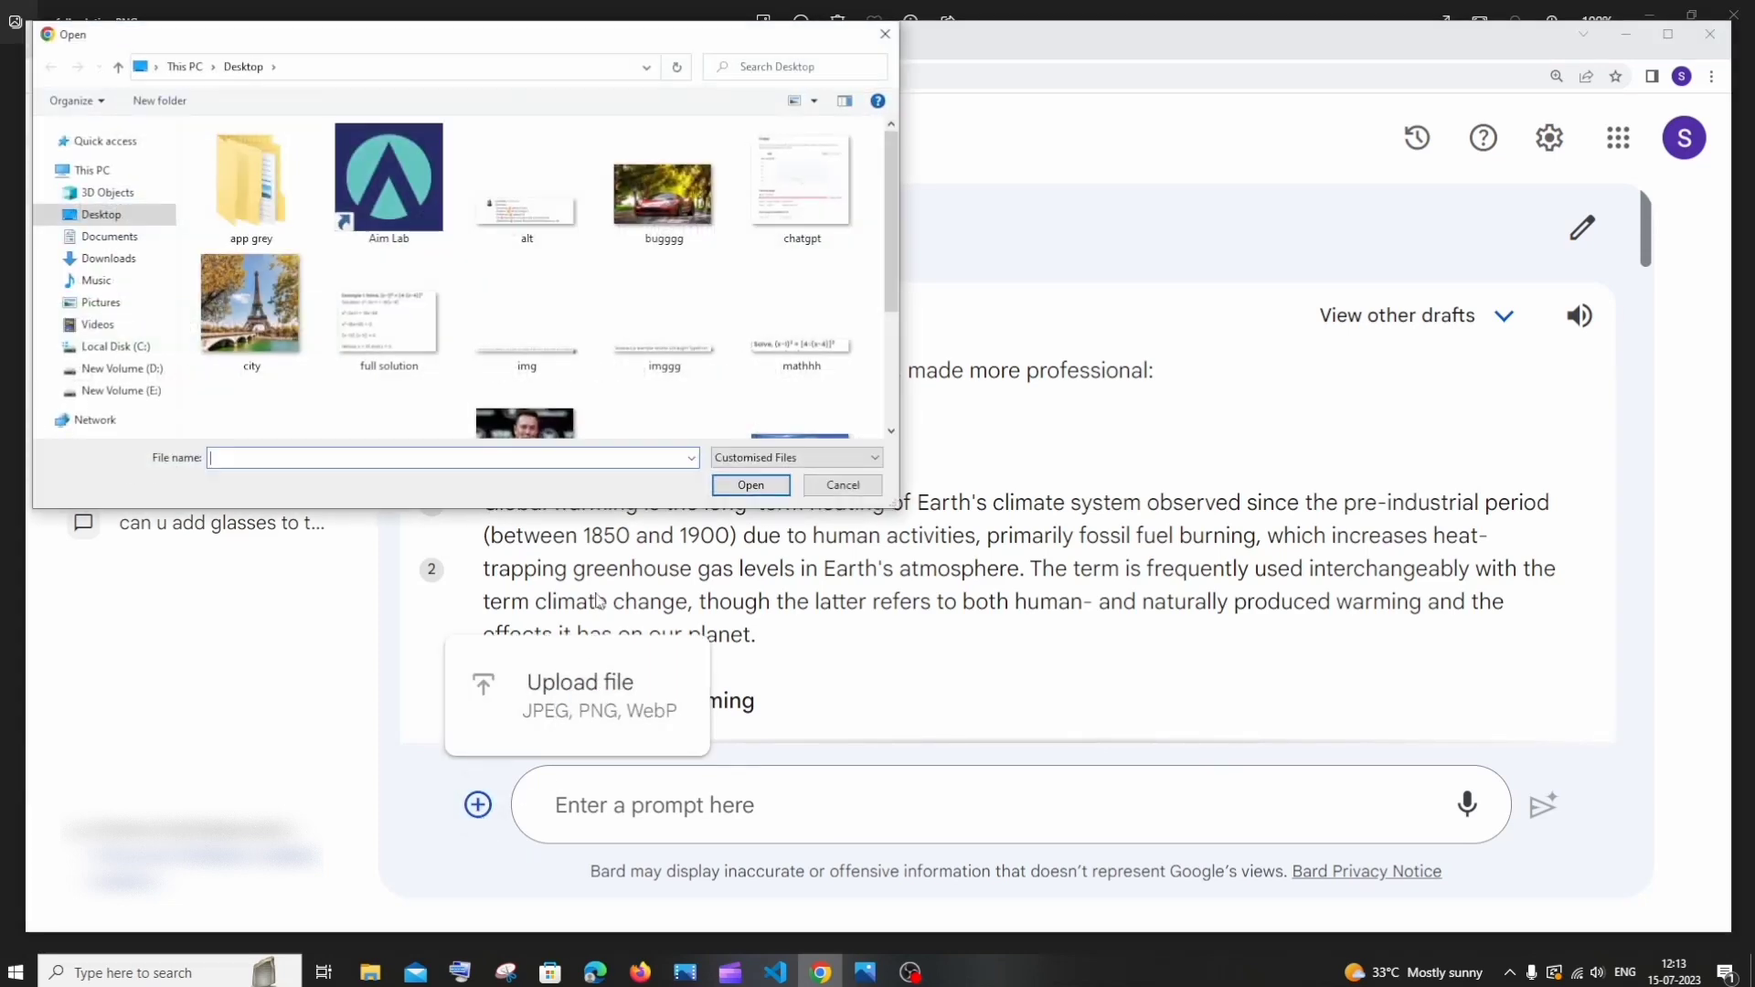
left_click(238, 324)
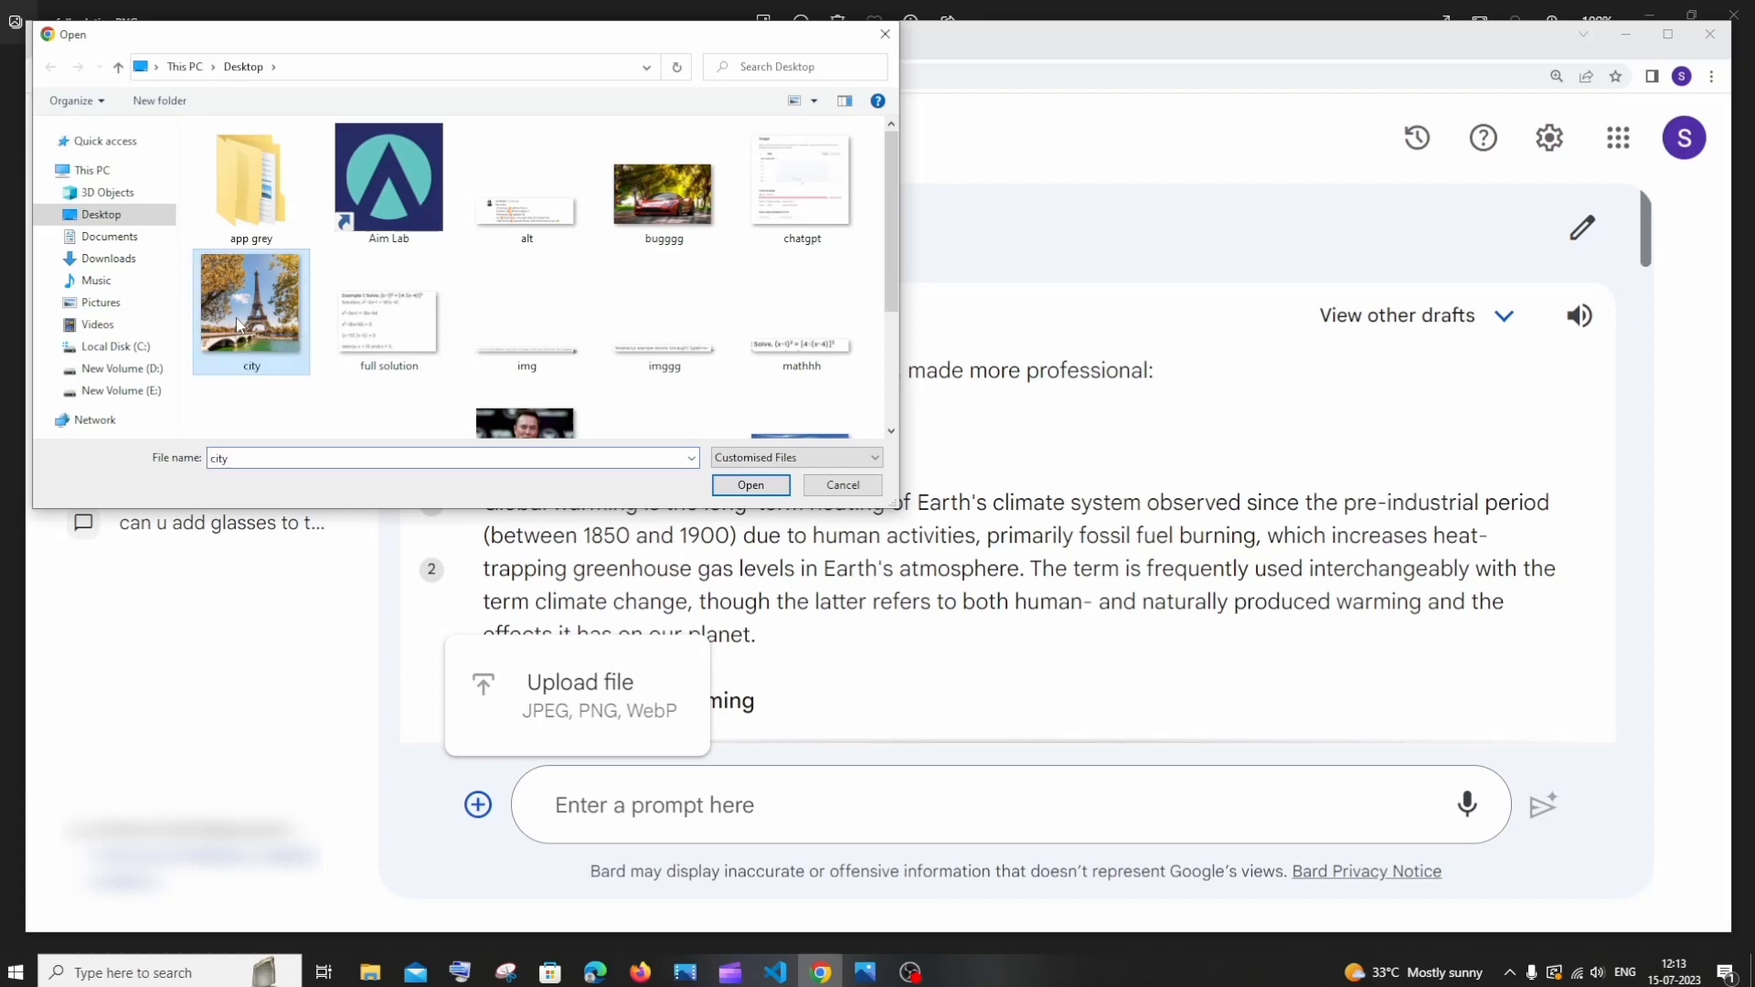
left_click(750, 486)
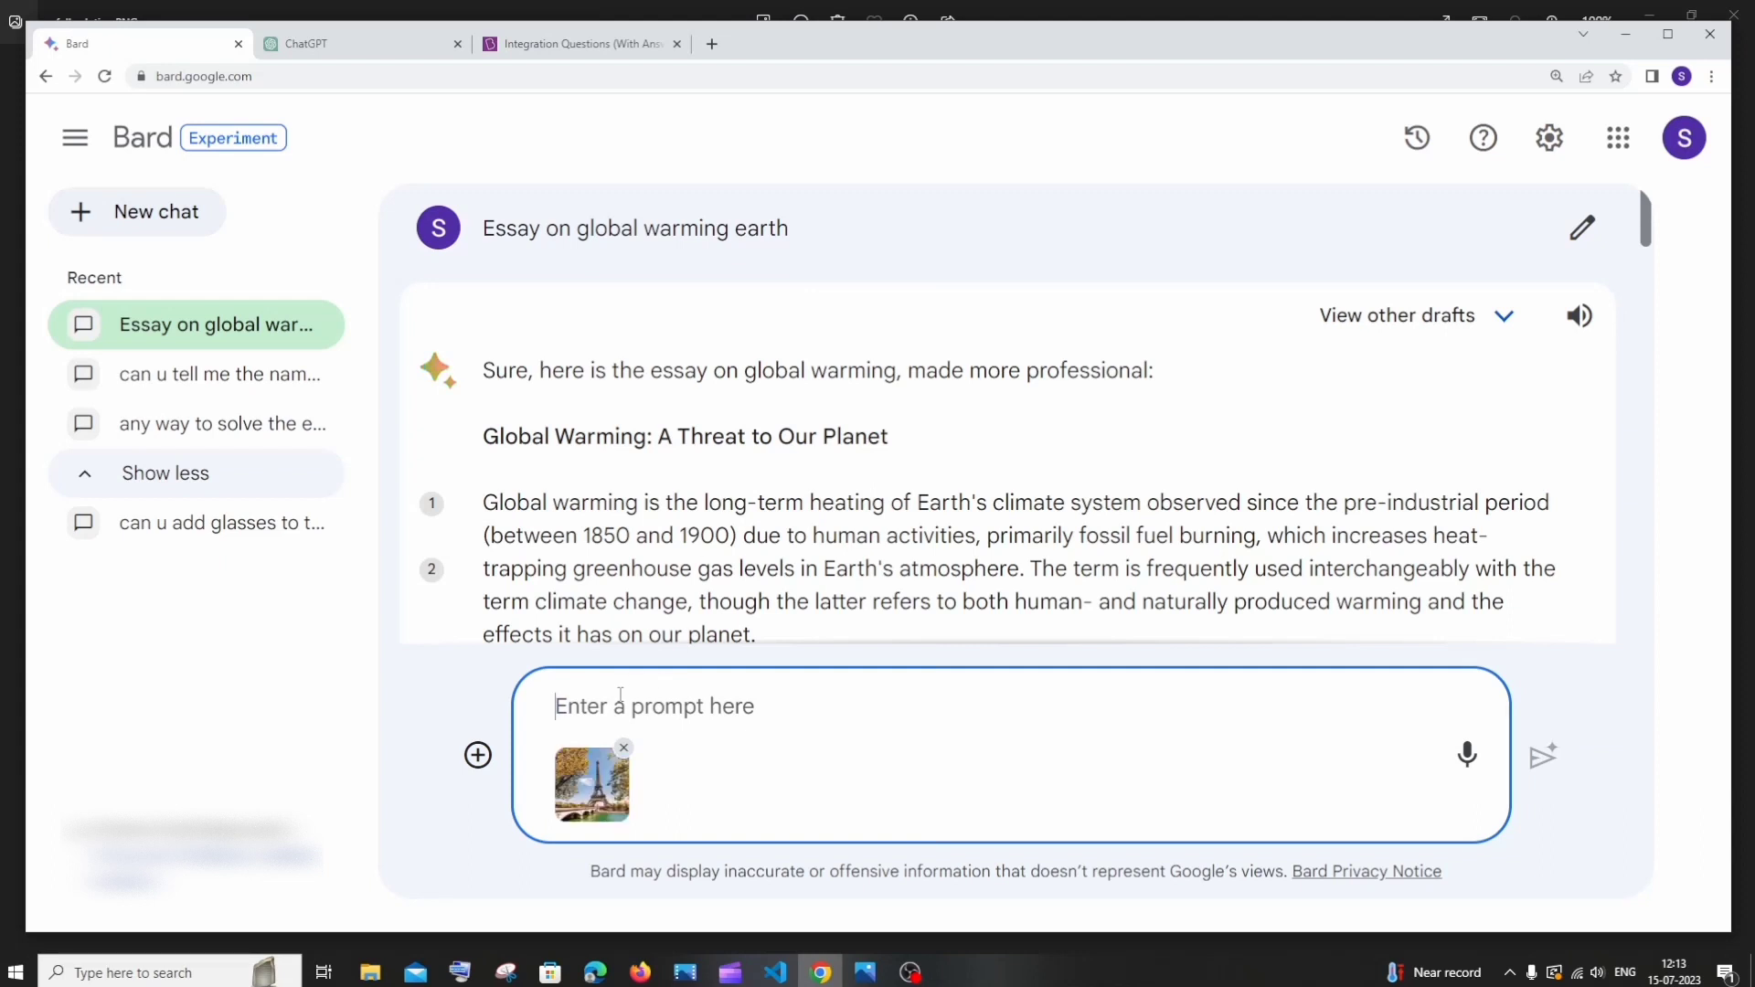
Ask 'can u name the city?' with the photo and read Bard's Paris, France answer
type("can u")
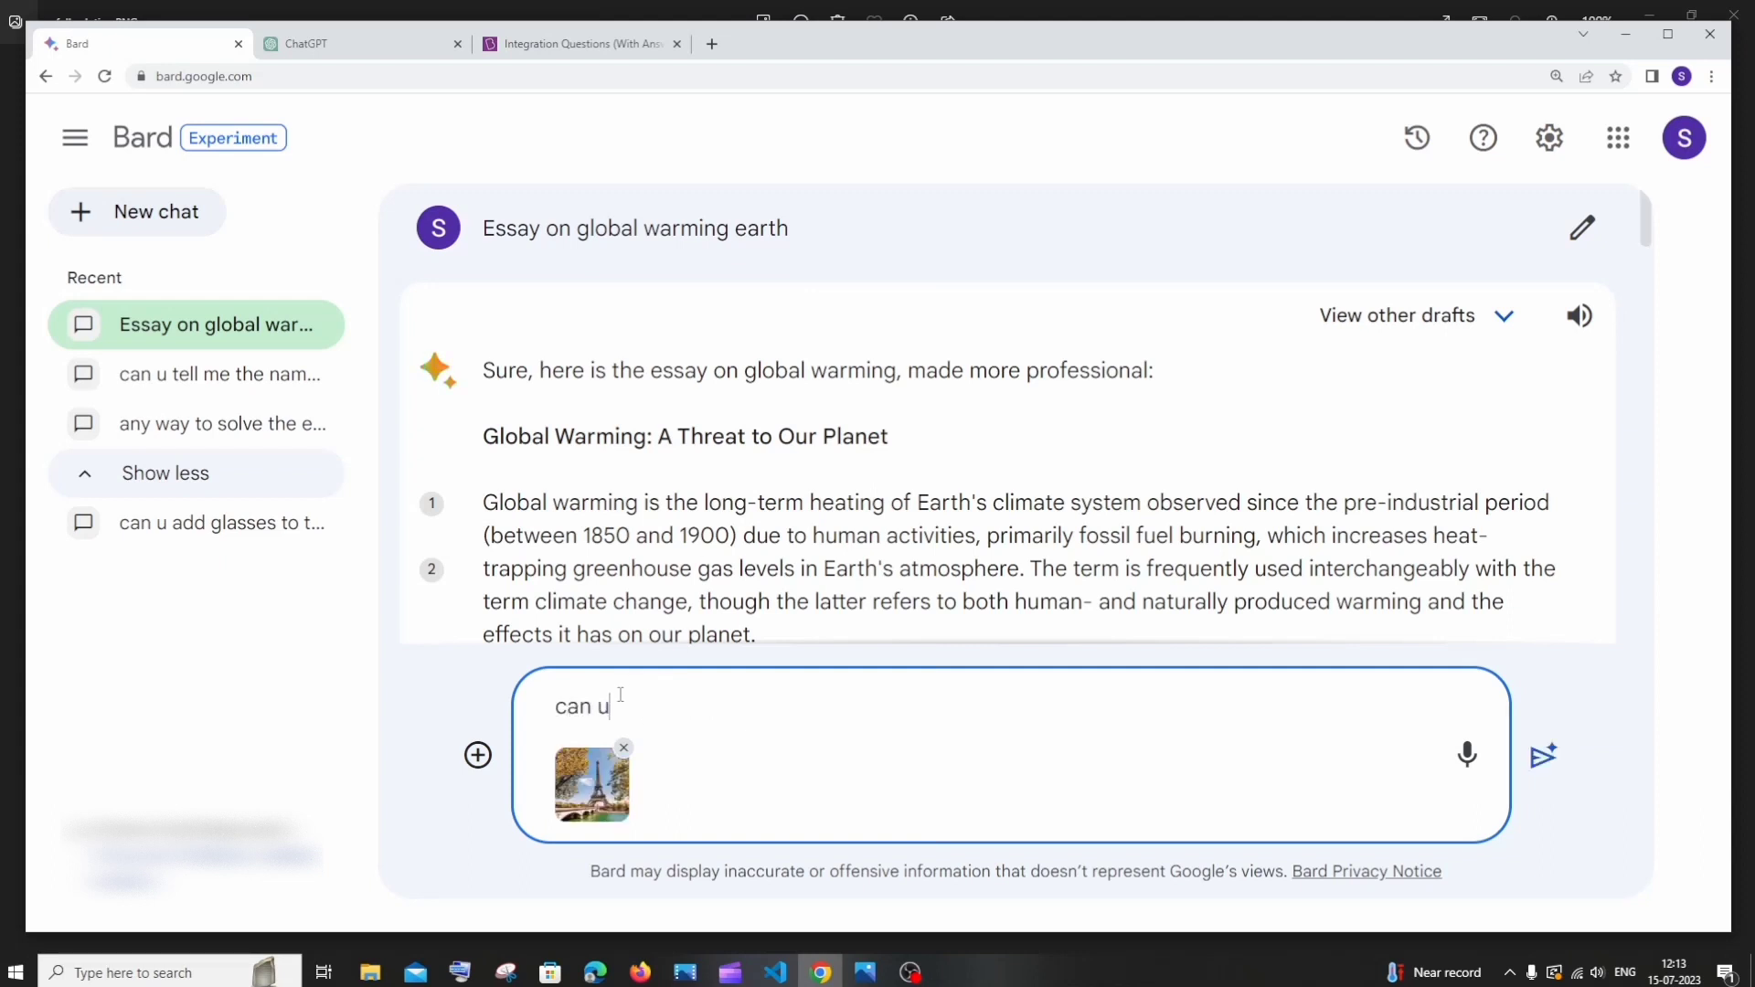
type(" name the city?")
left_click(1543, 757)
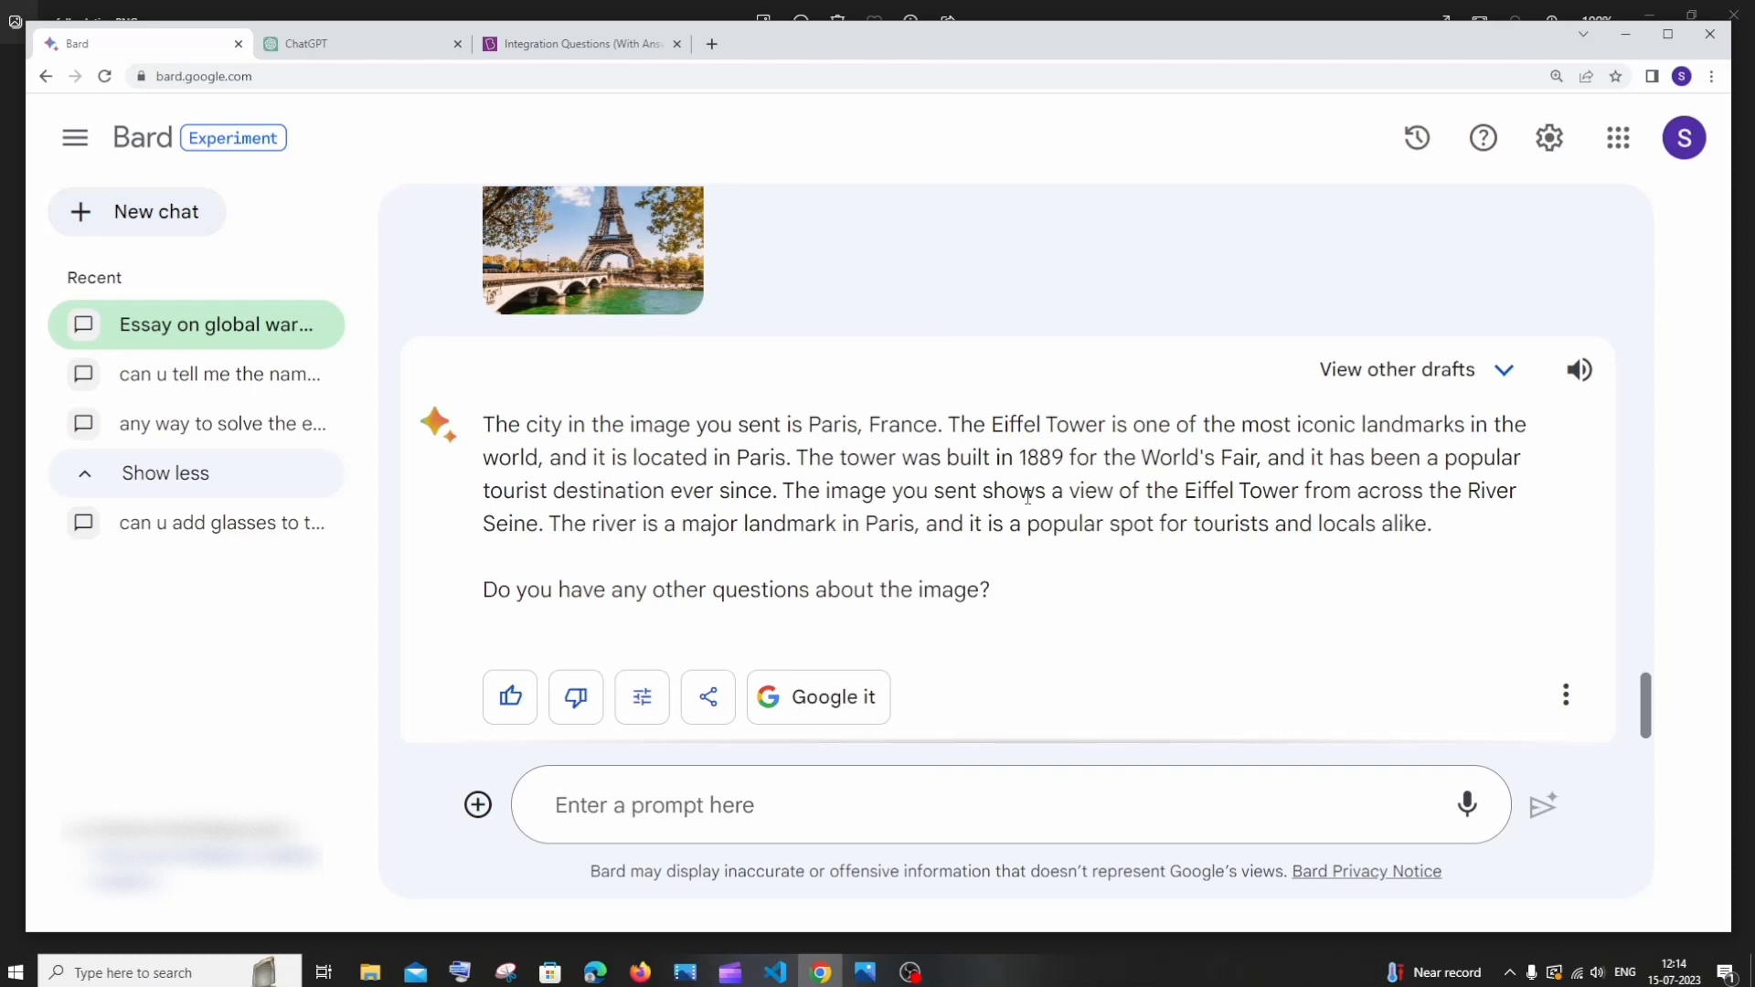
scroll(1027, 496, "up", 2)
scroll(1028, 499, "down", 1)
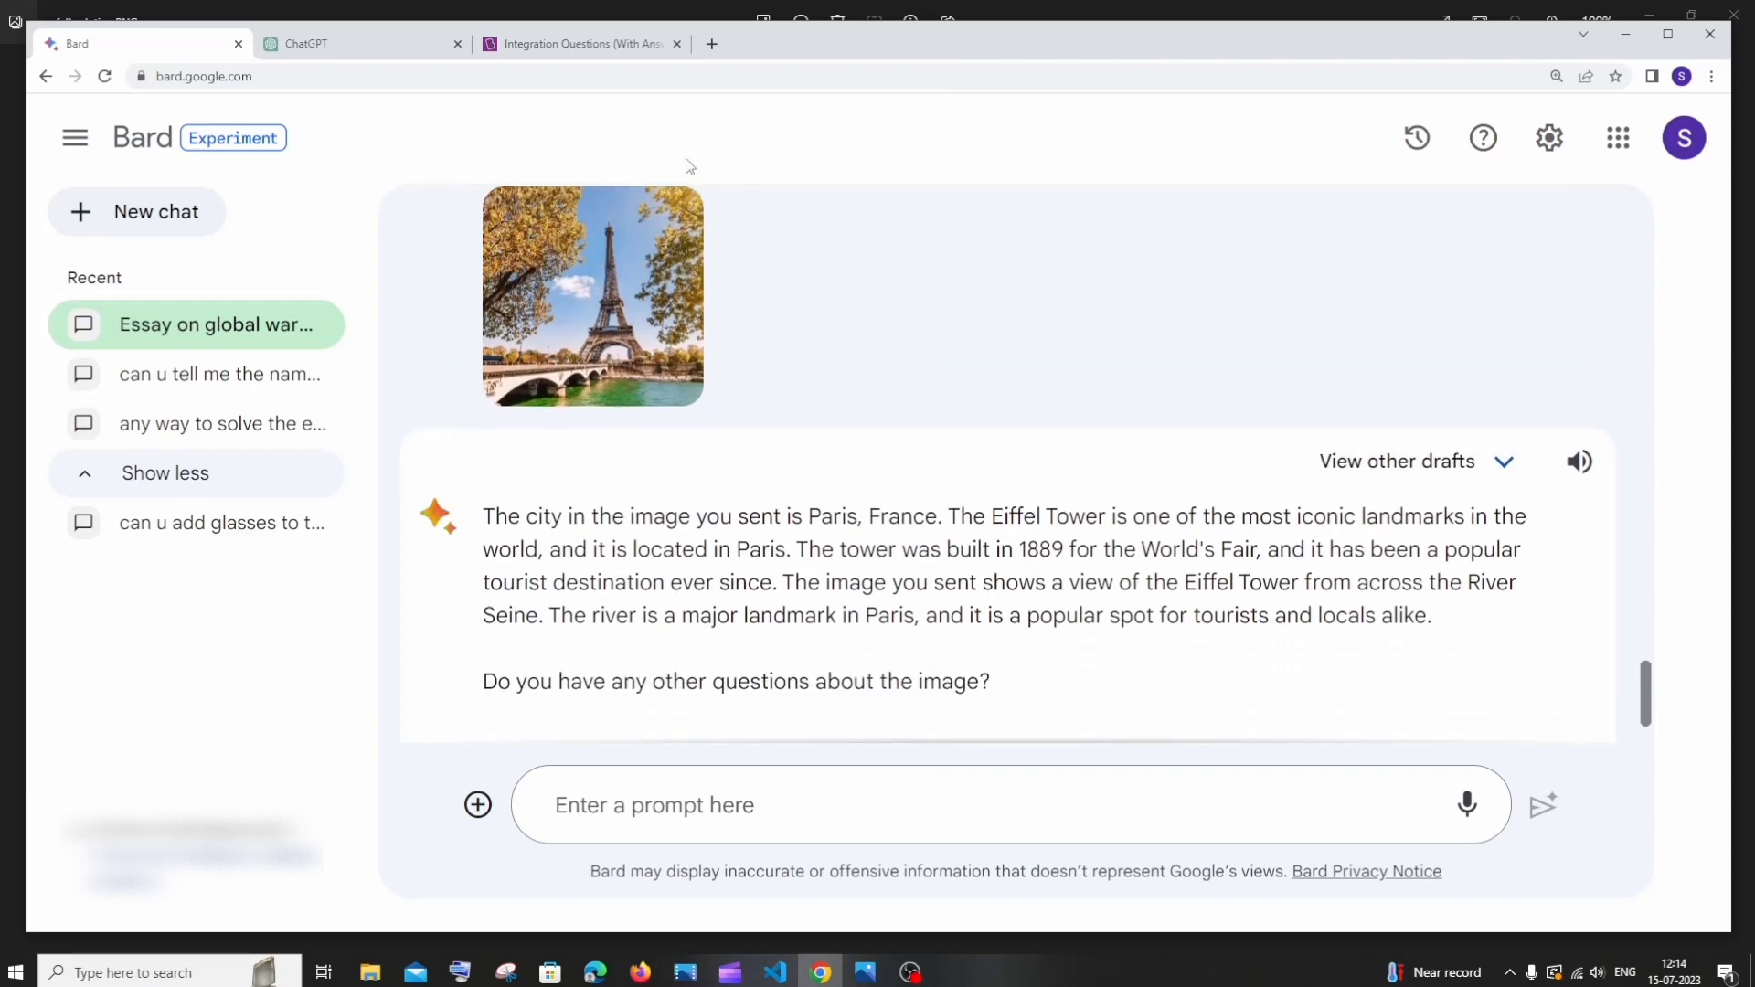
left_click(369, 53)
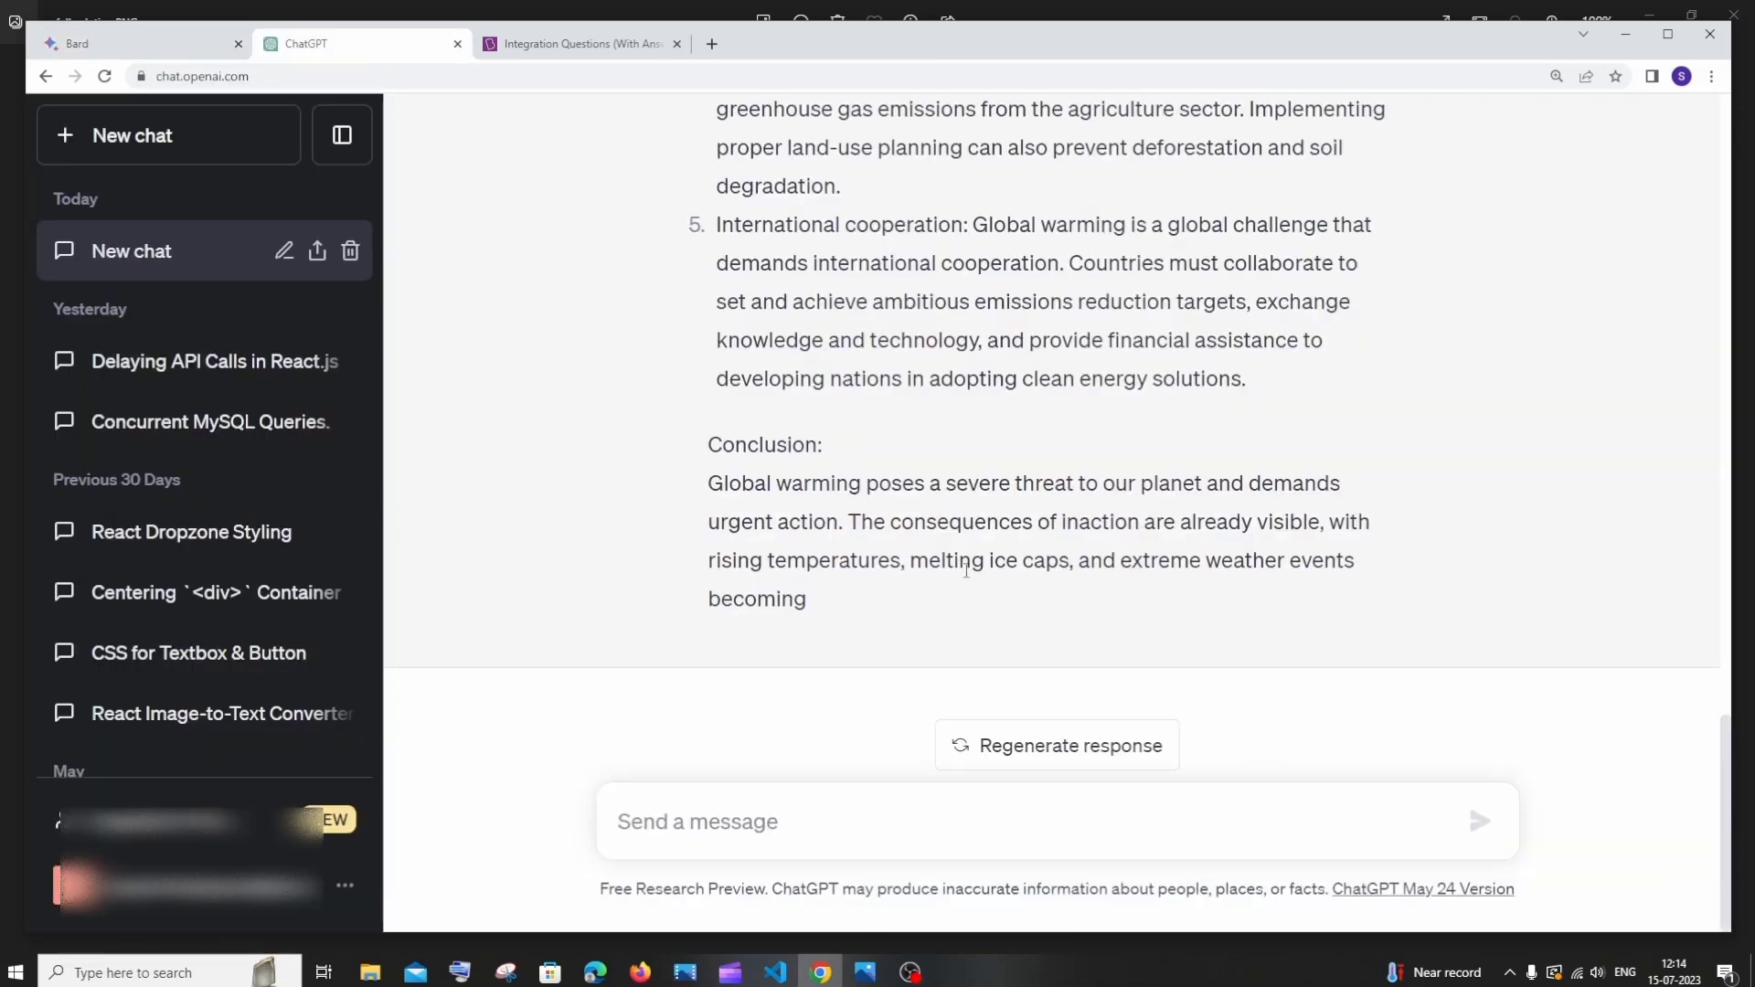
Return from ChatGPT to the Bard conversation identifying Paris and the Seine
left_click(166, 52)
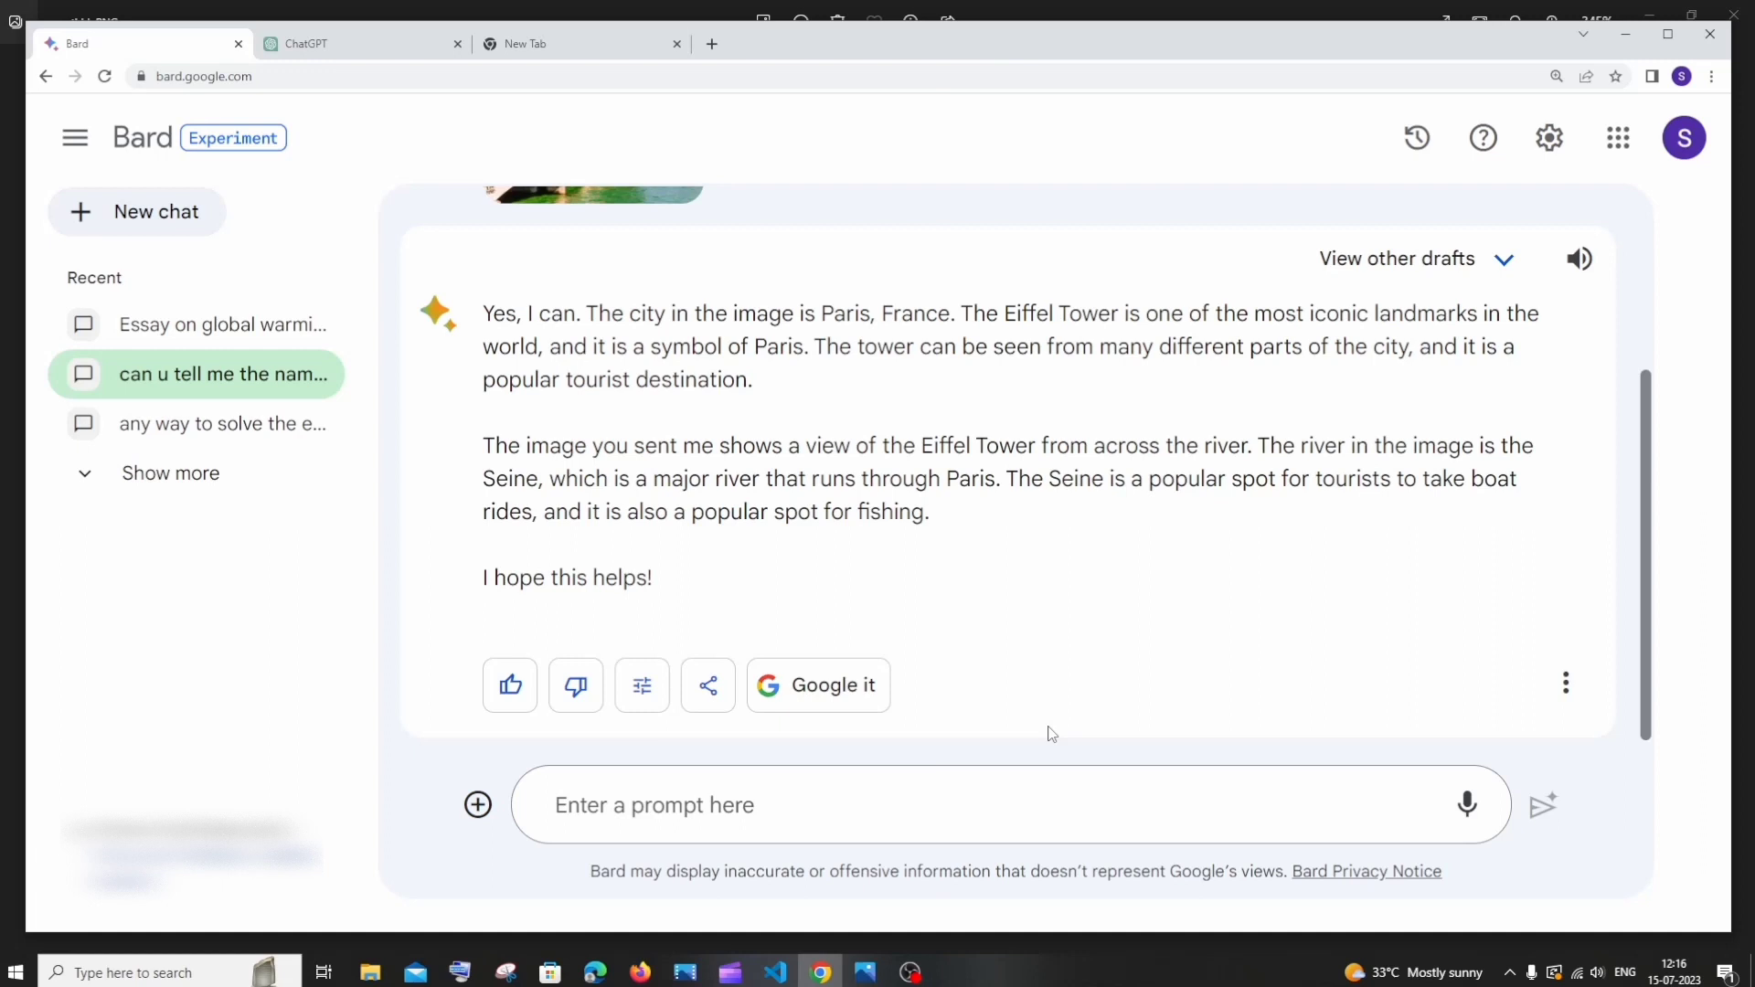
Attach the 'mathhh' equation image to Bard's prompt and view mathhh.PNG in Photos
left_click(479, 806)
left_click(484, 686)
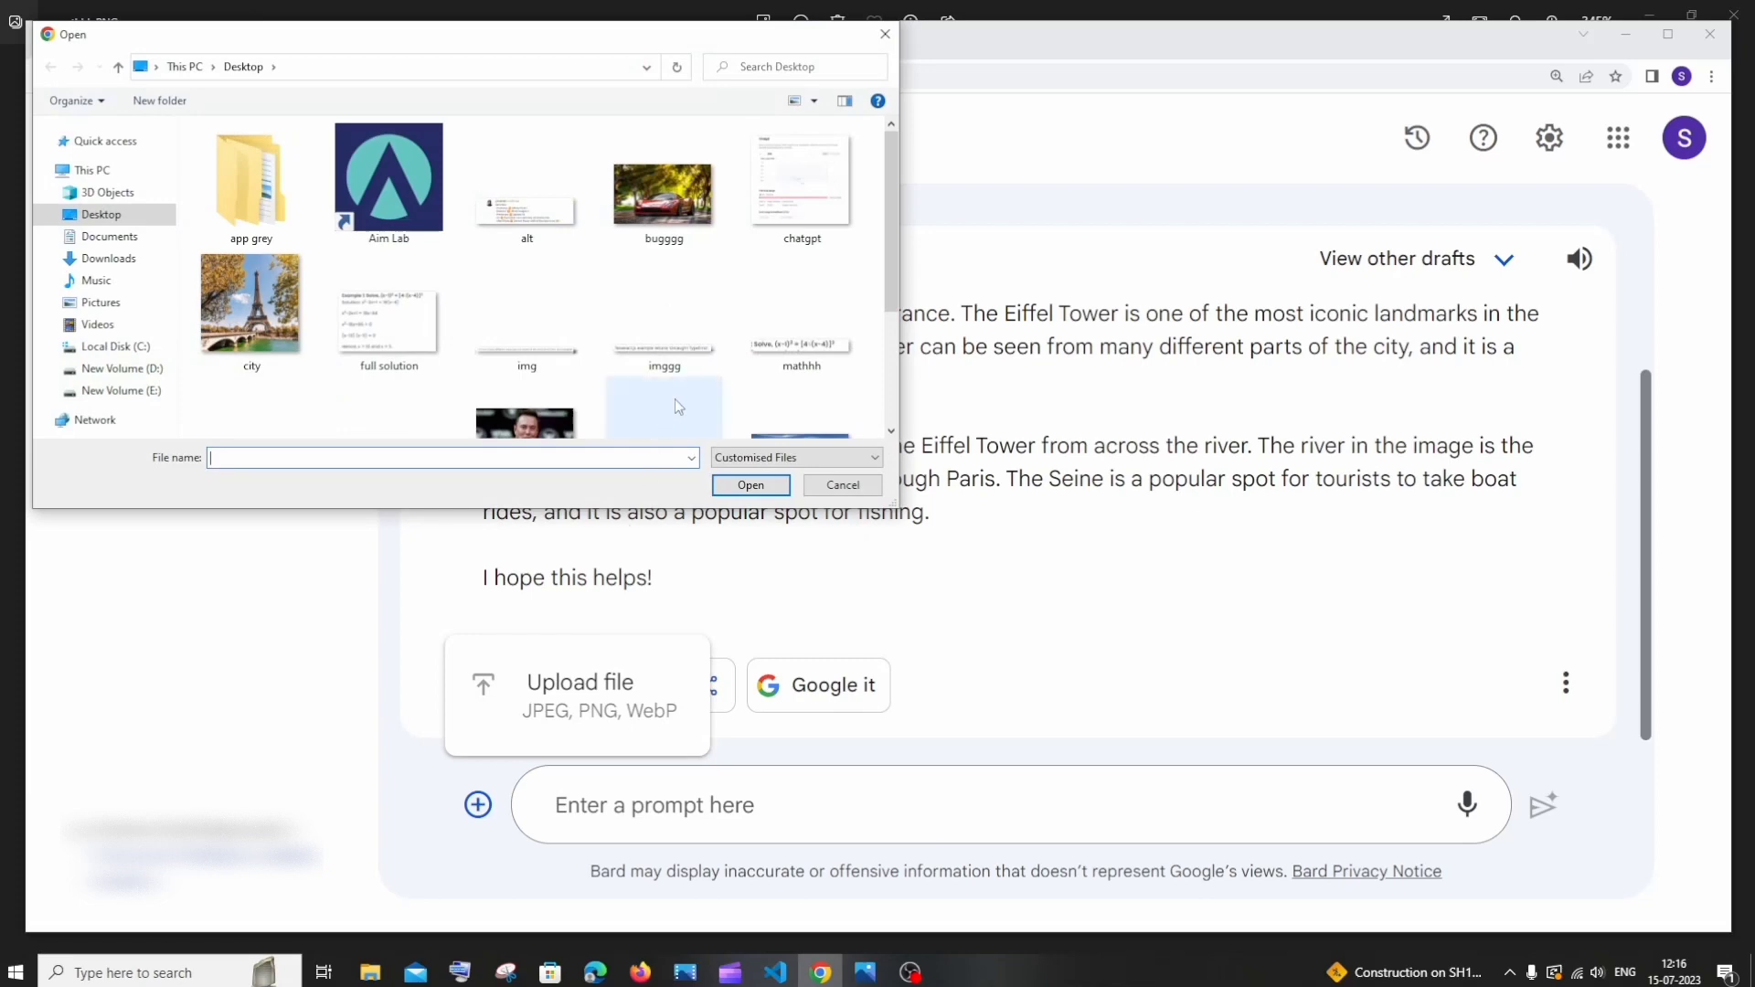
left_click(825, 359)
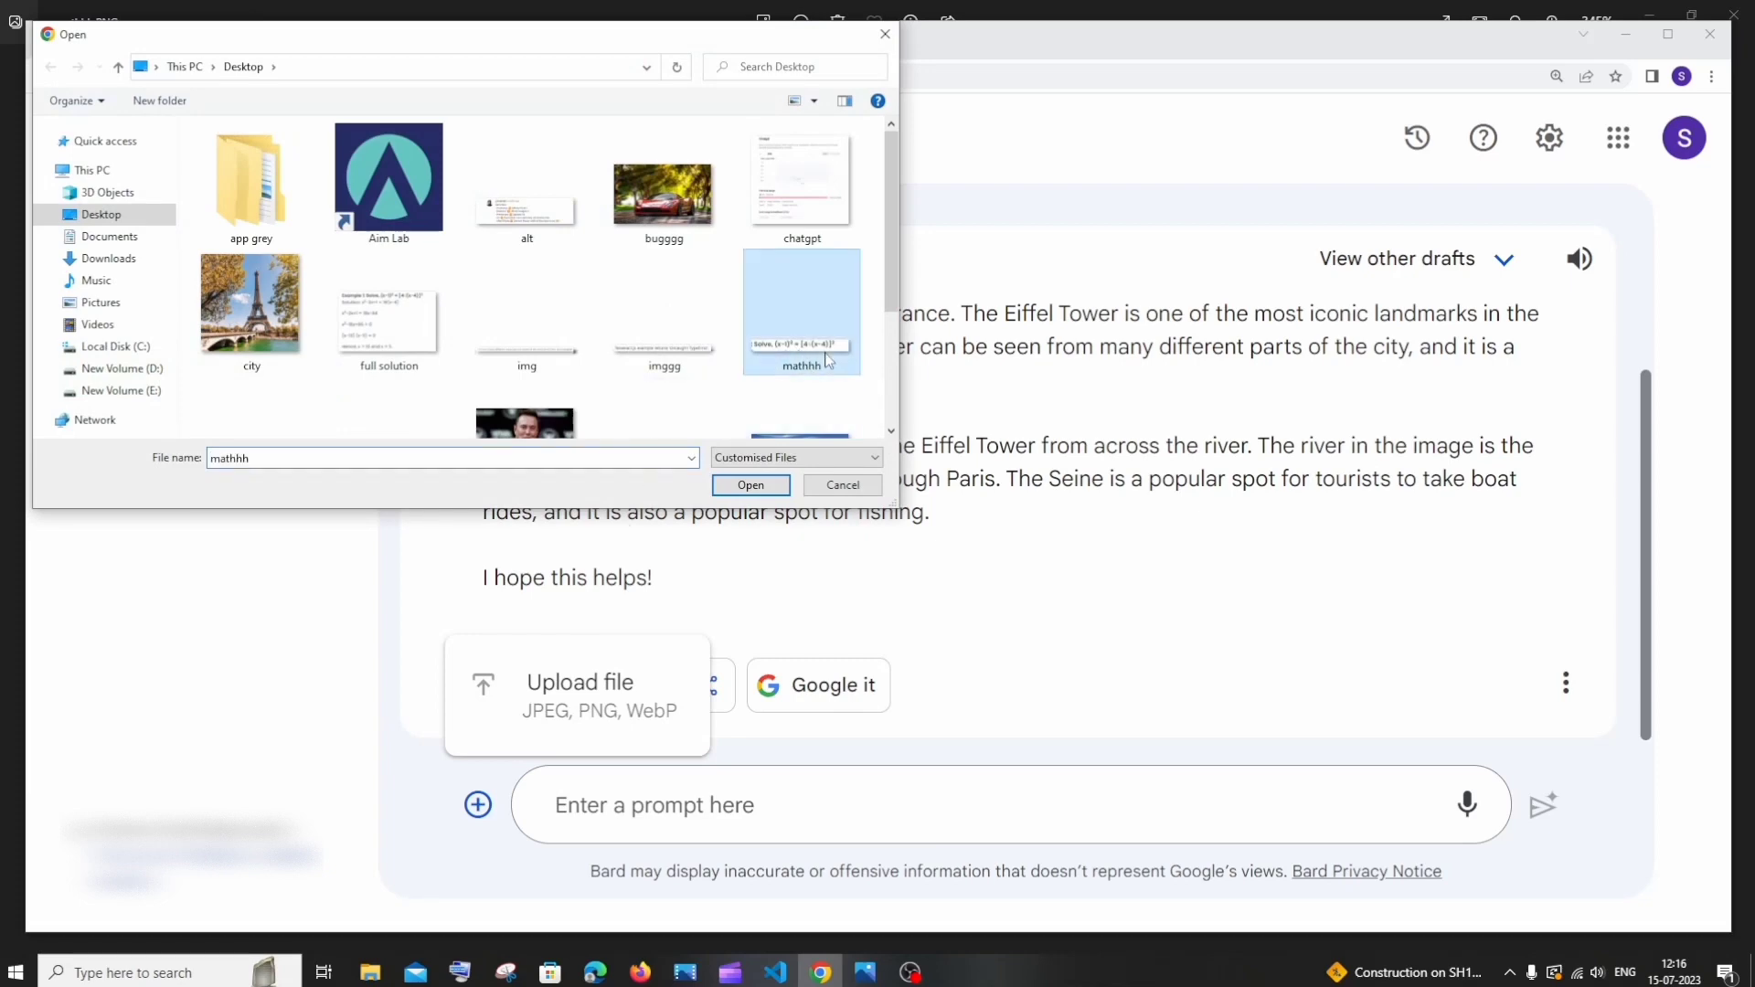
left_click(774, 493)
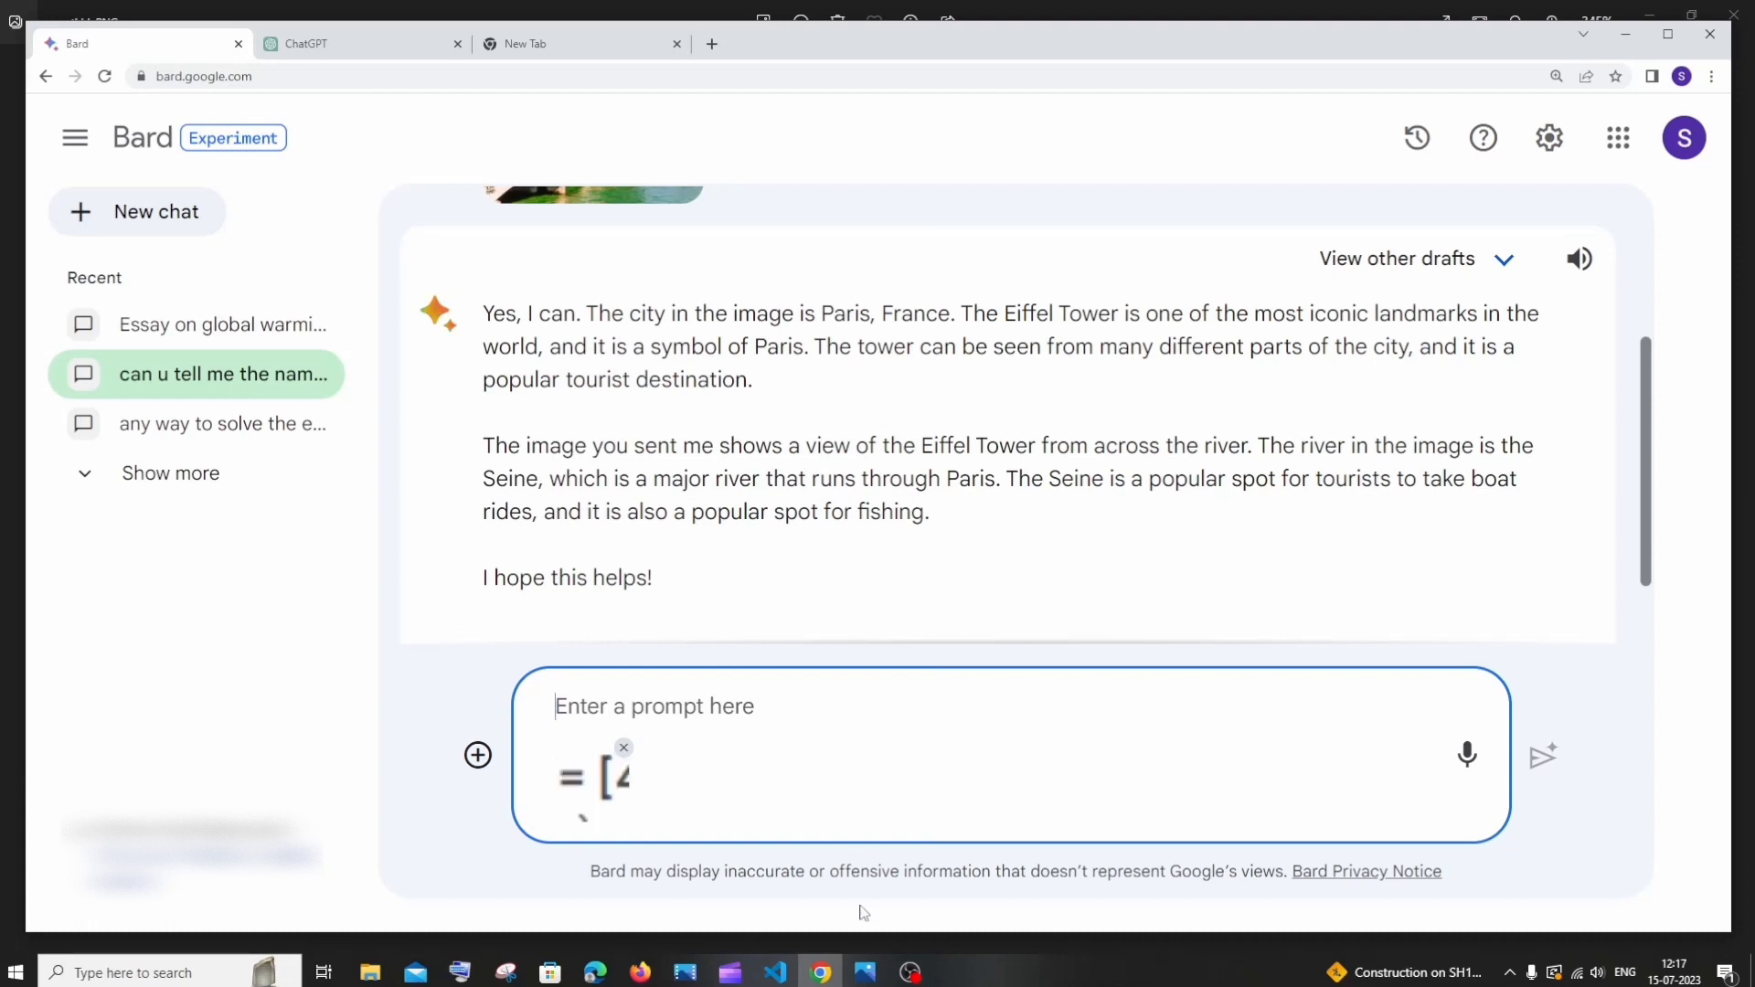
left_click(864, 972)
left_click(936, 906)
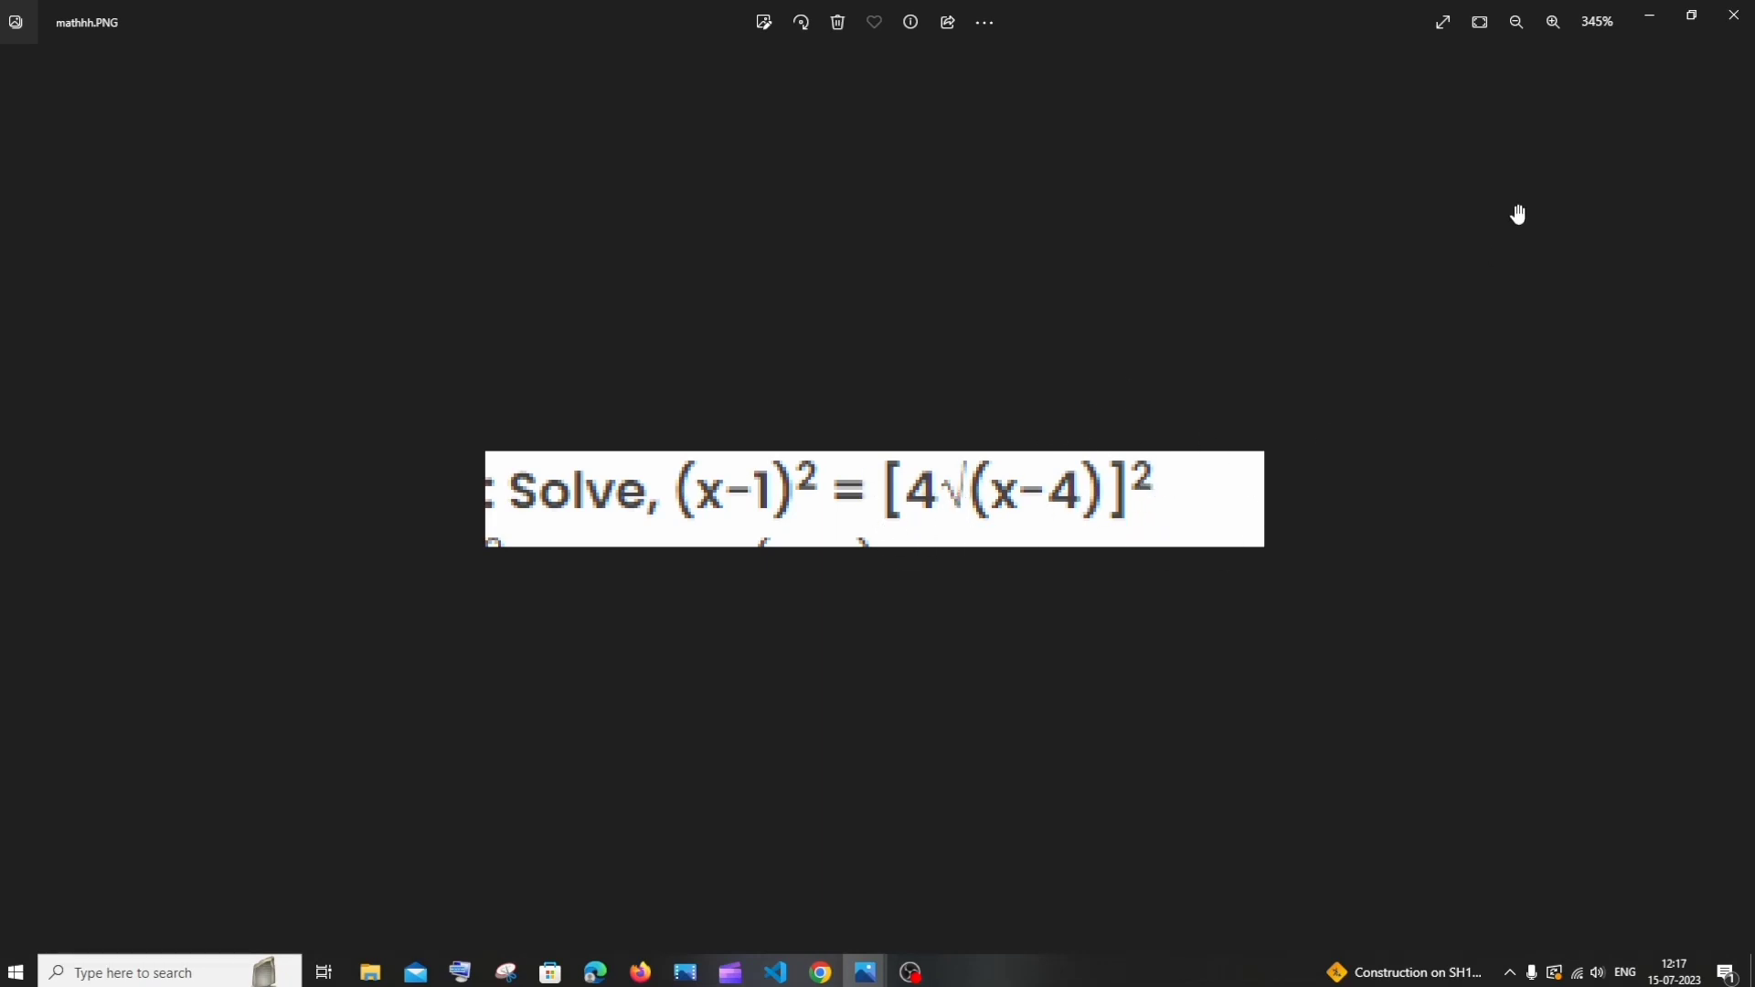
Minimize the equation image, briefly view the solution image, then minimize it back to Bard
left_click(1646, 23)
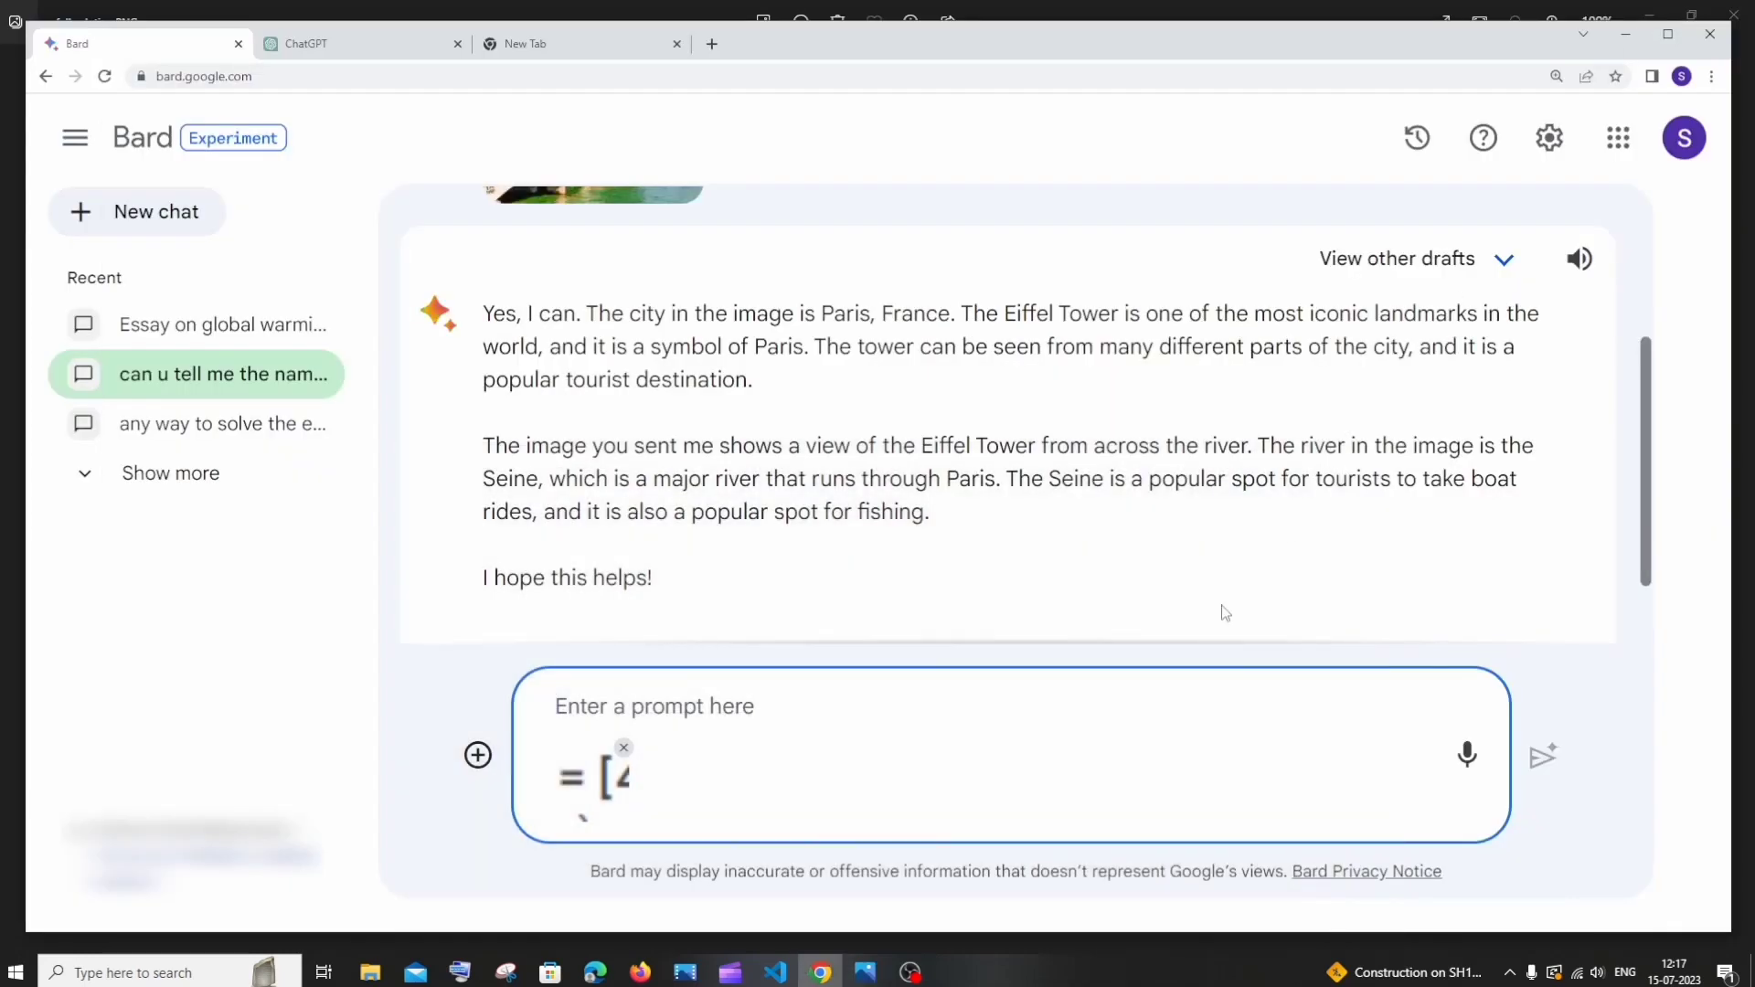
mouse_move(875, 974)
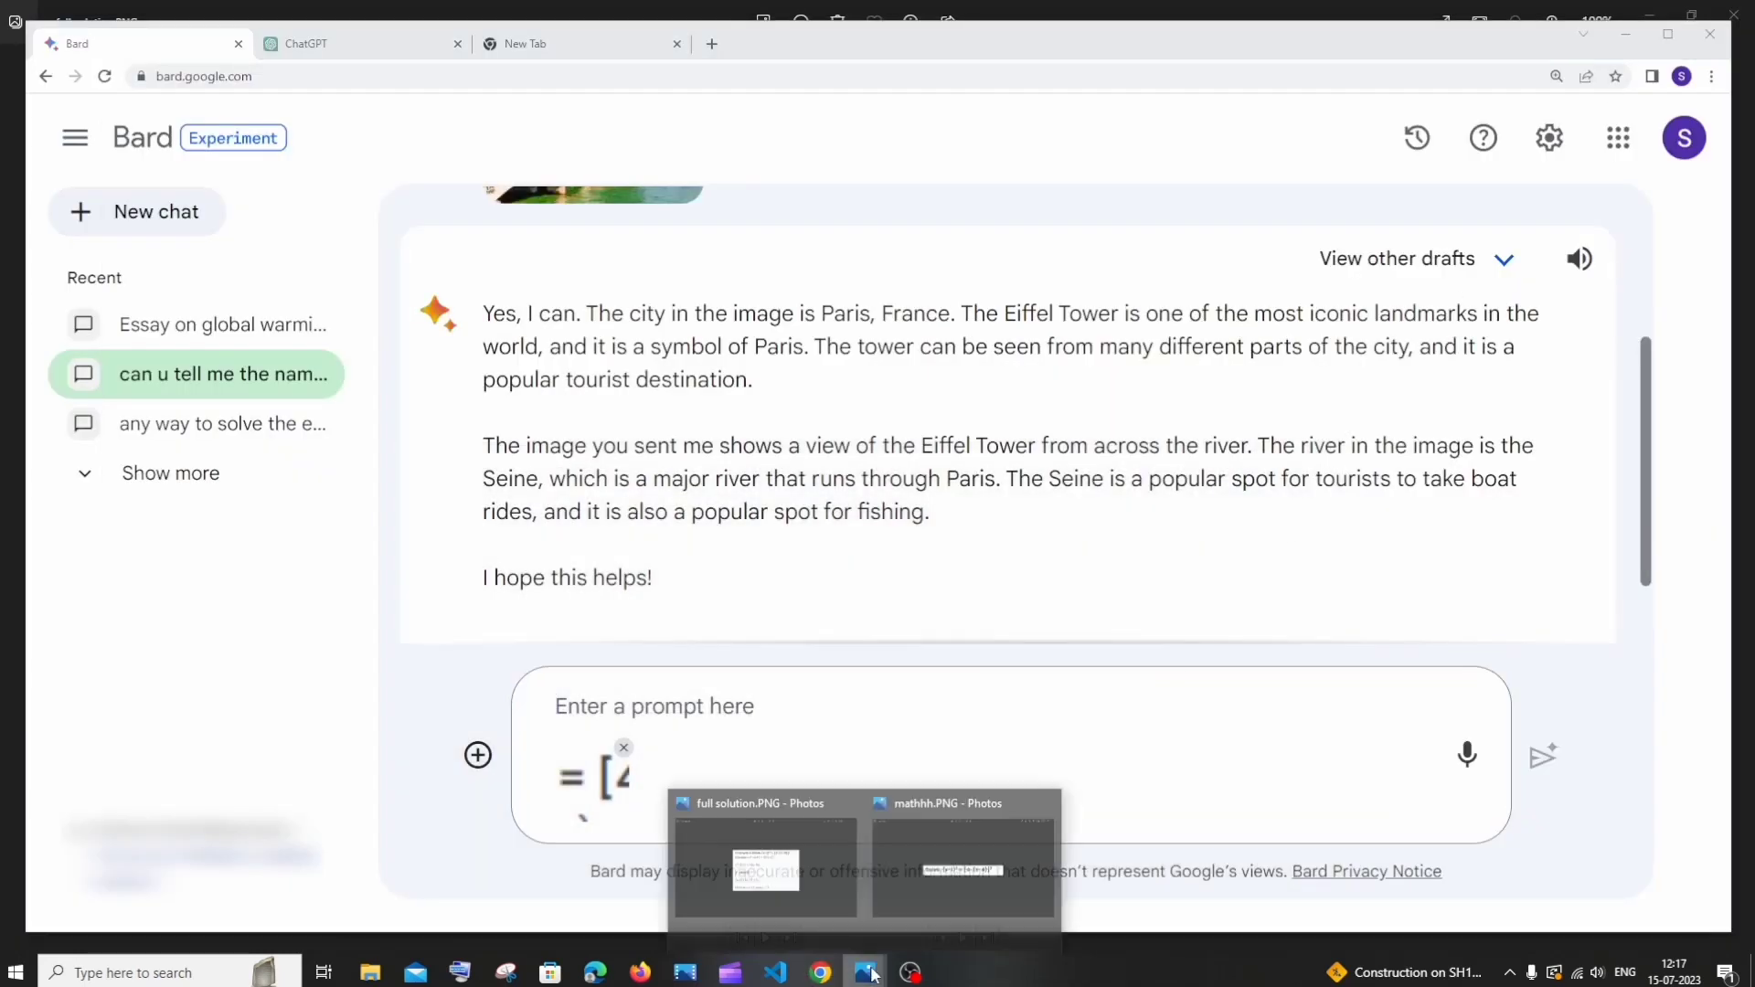
left_click(782, 875)
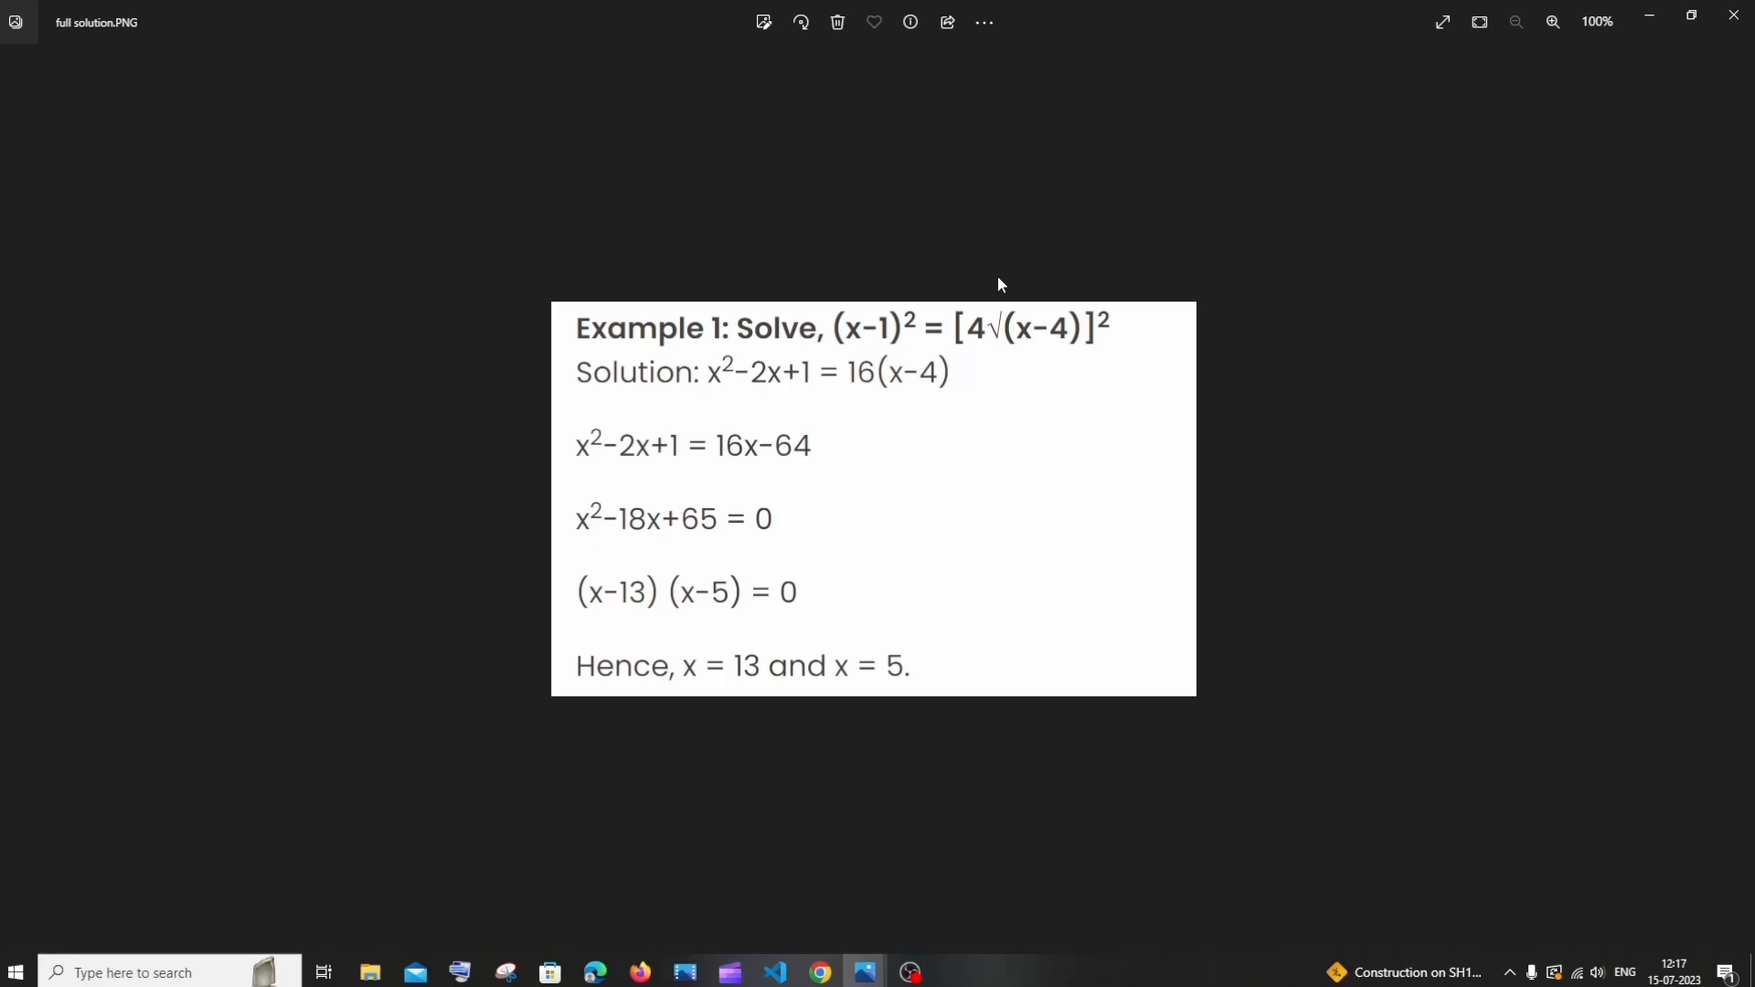
left_click(1646, 28)
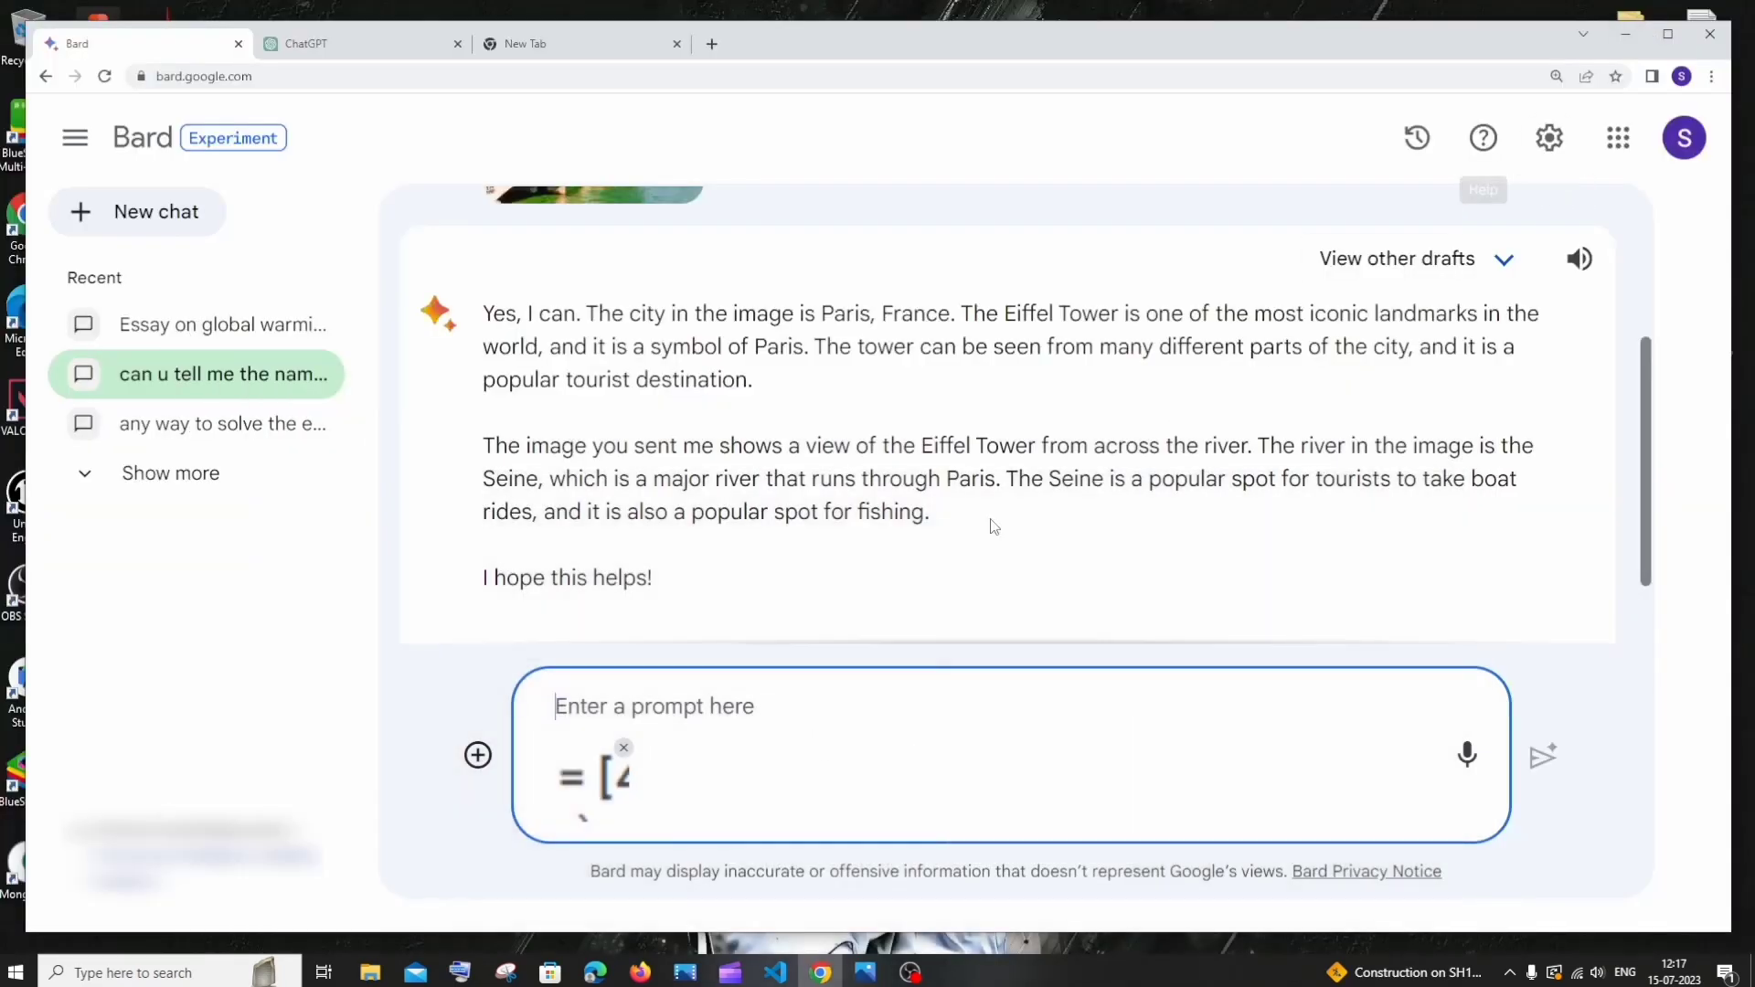
Send 'solve it man' with the equation image, then compare it against the solution image in Photos
type("solve it man")
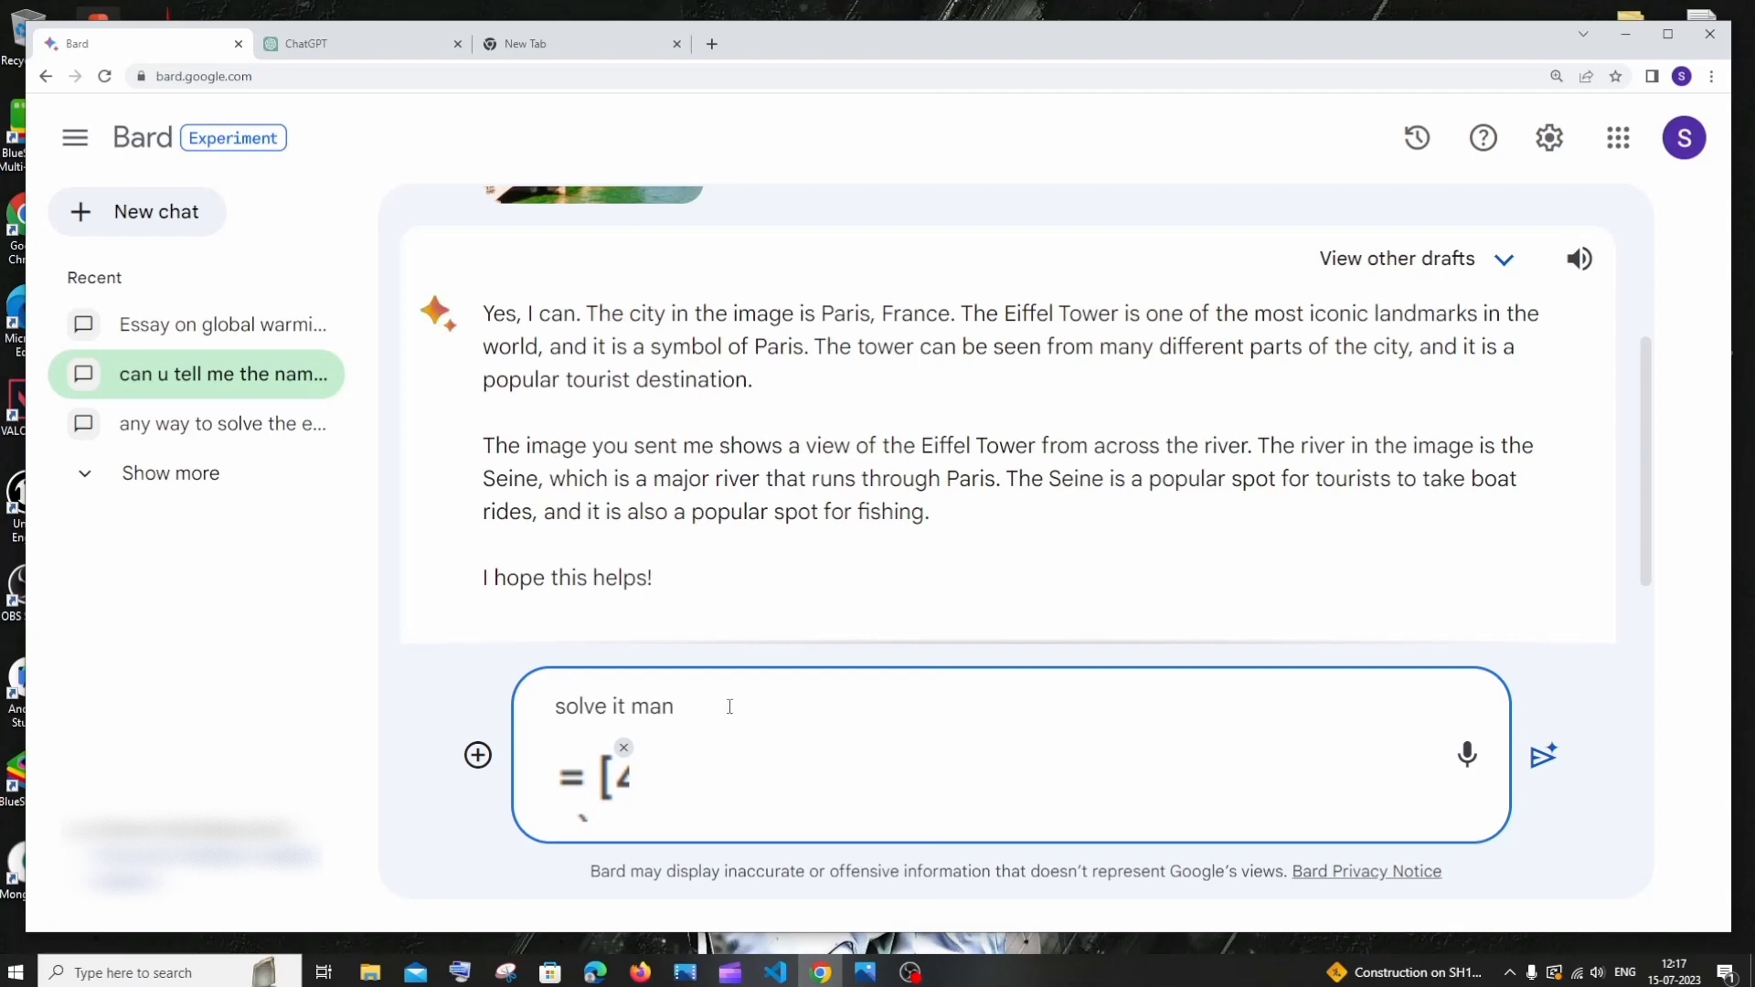
left_click(1543, 756)
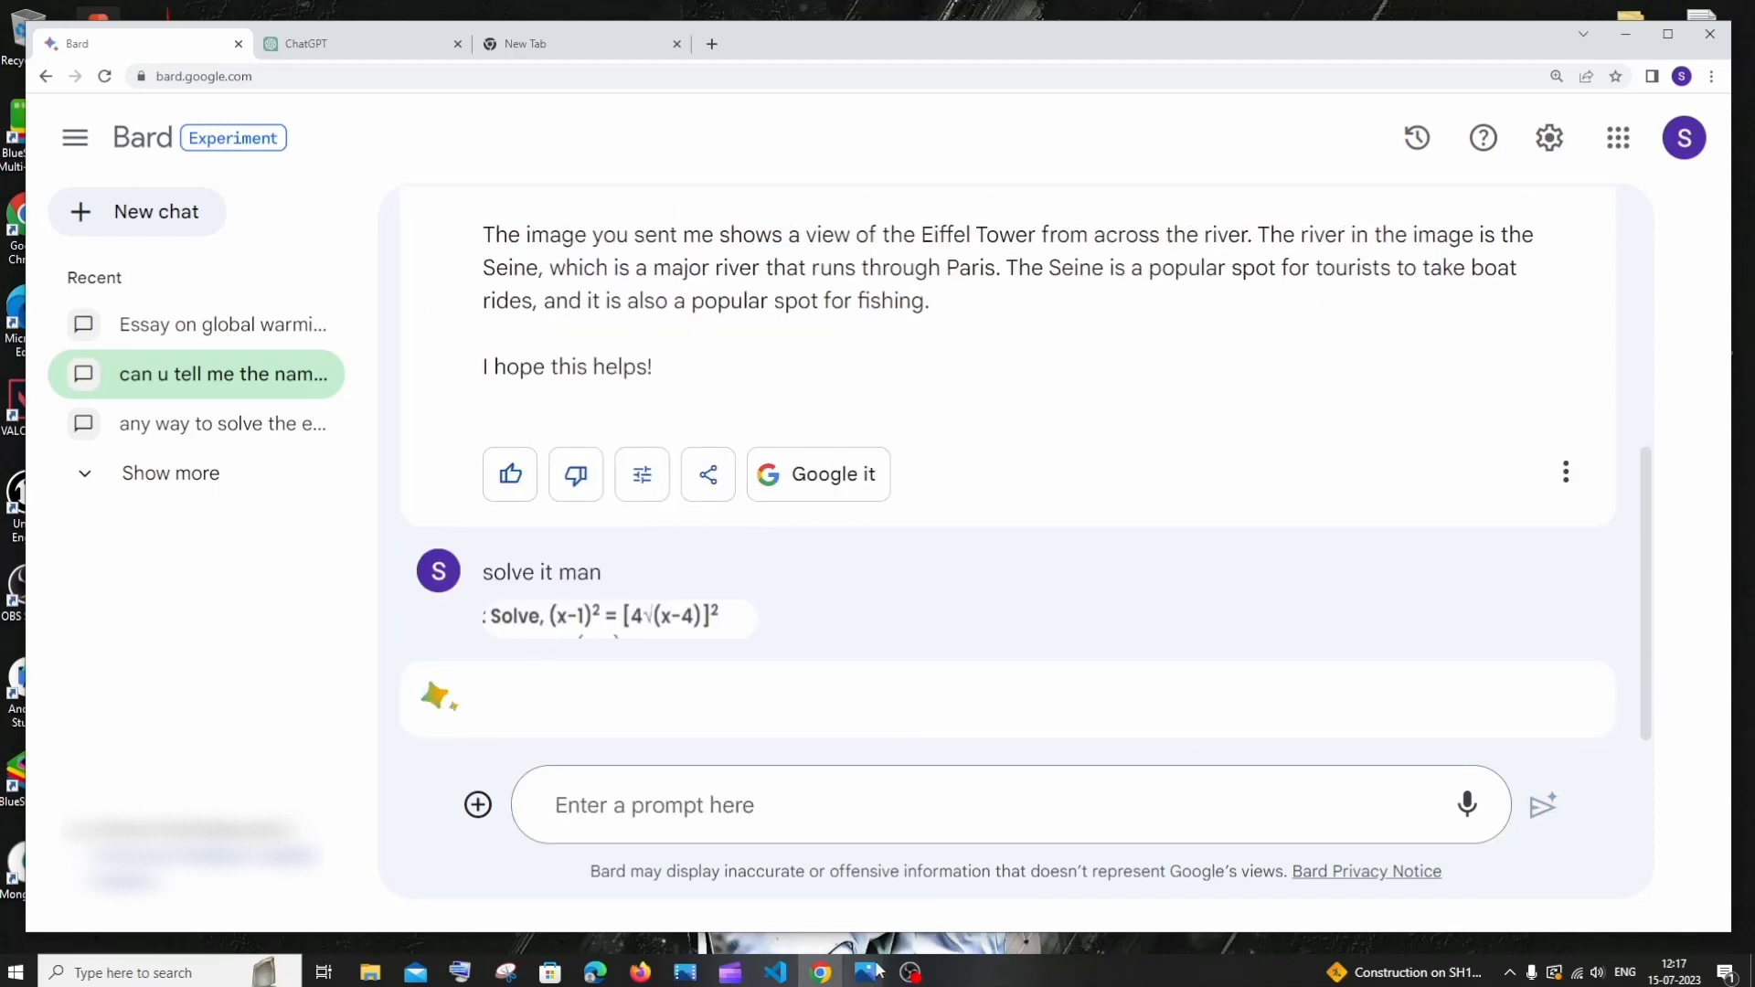
mouse_move(876, 971)
left_click(960, 924)
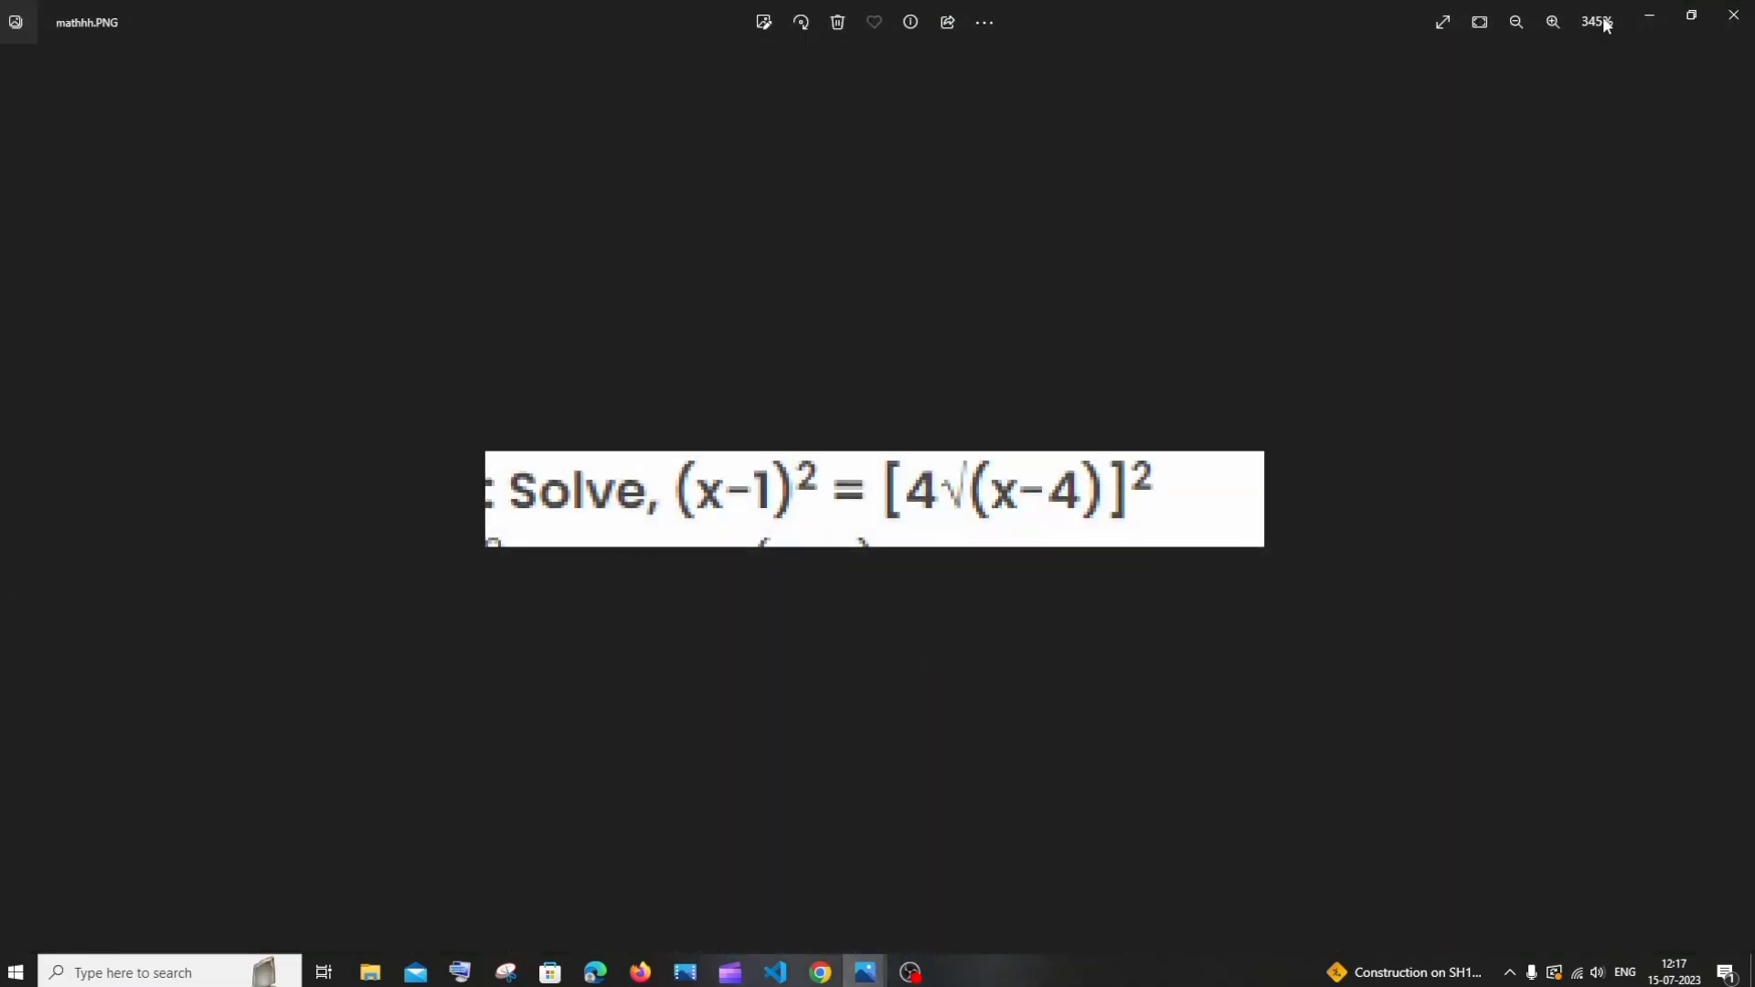
left_click(1651, 16)
mouse_move(865, 971)
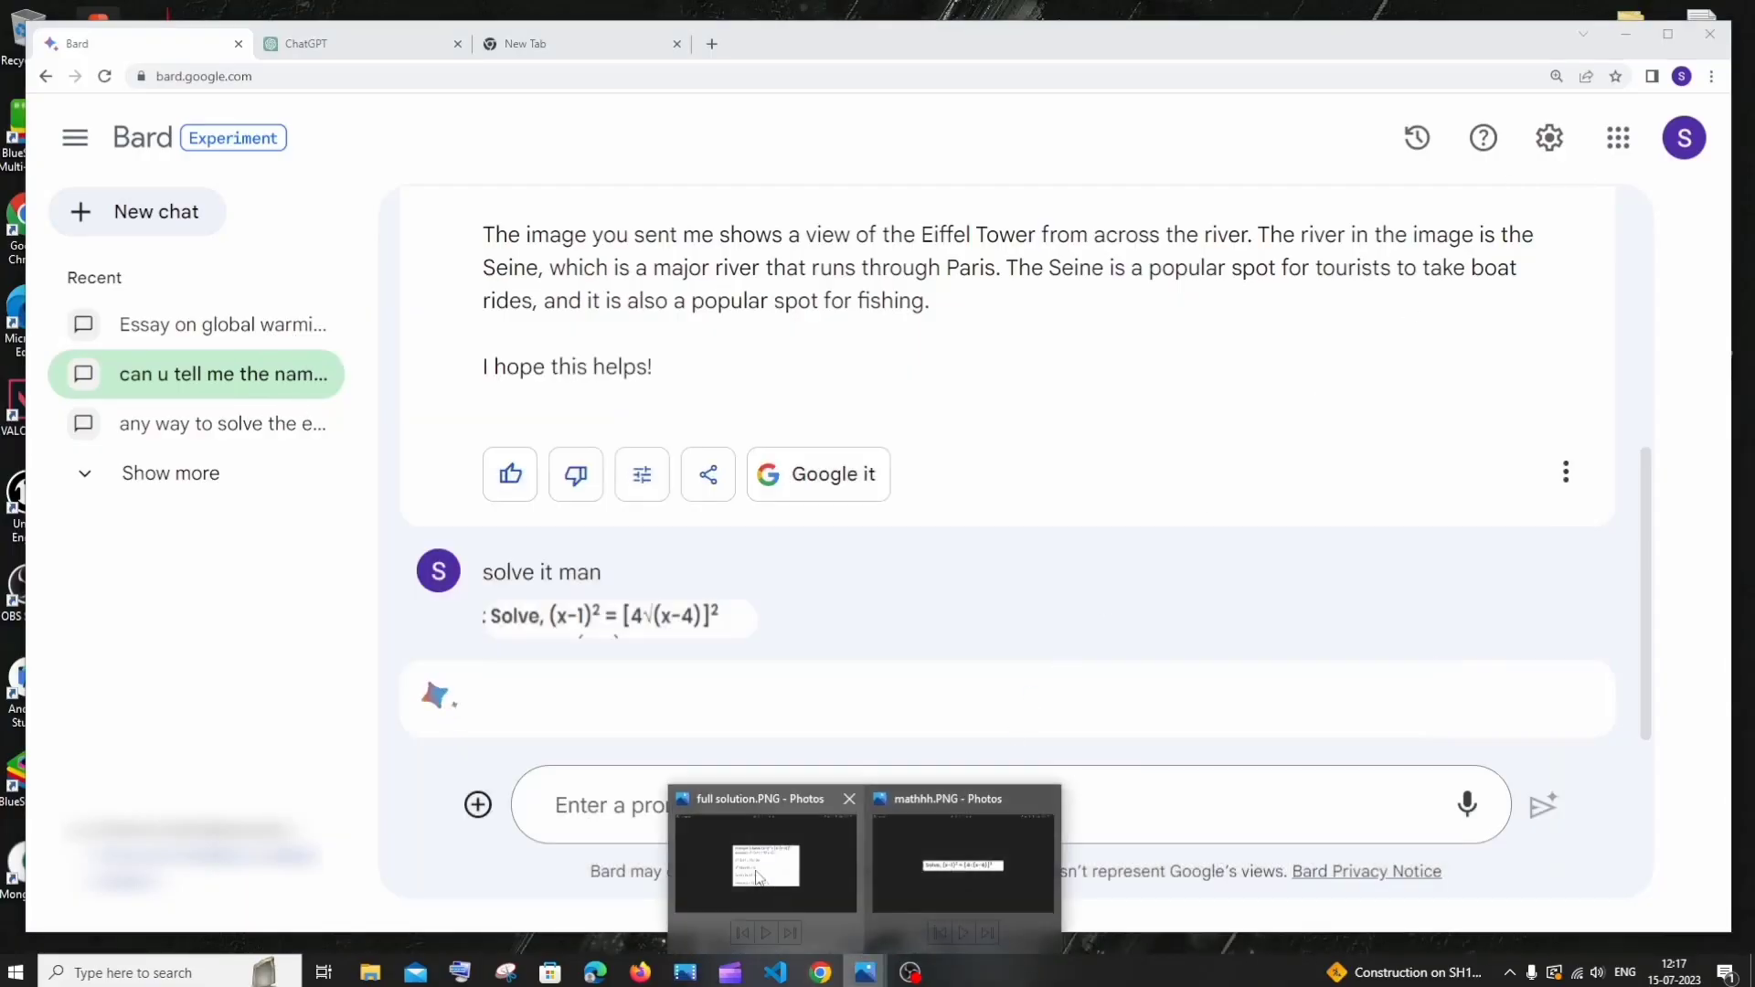
left_click(757, 873)
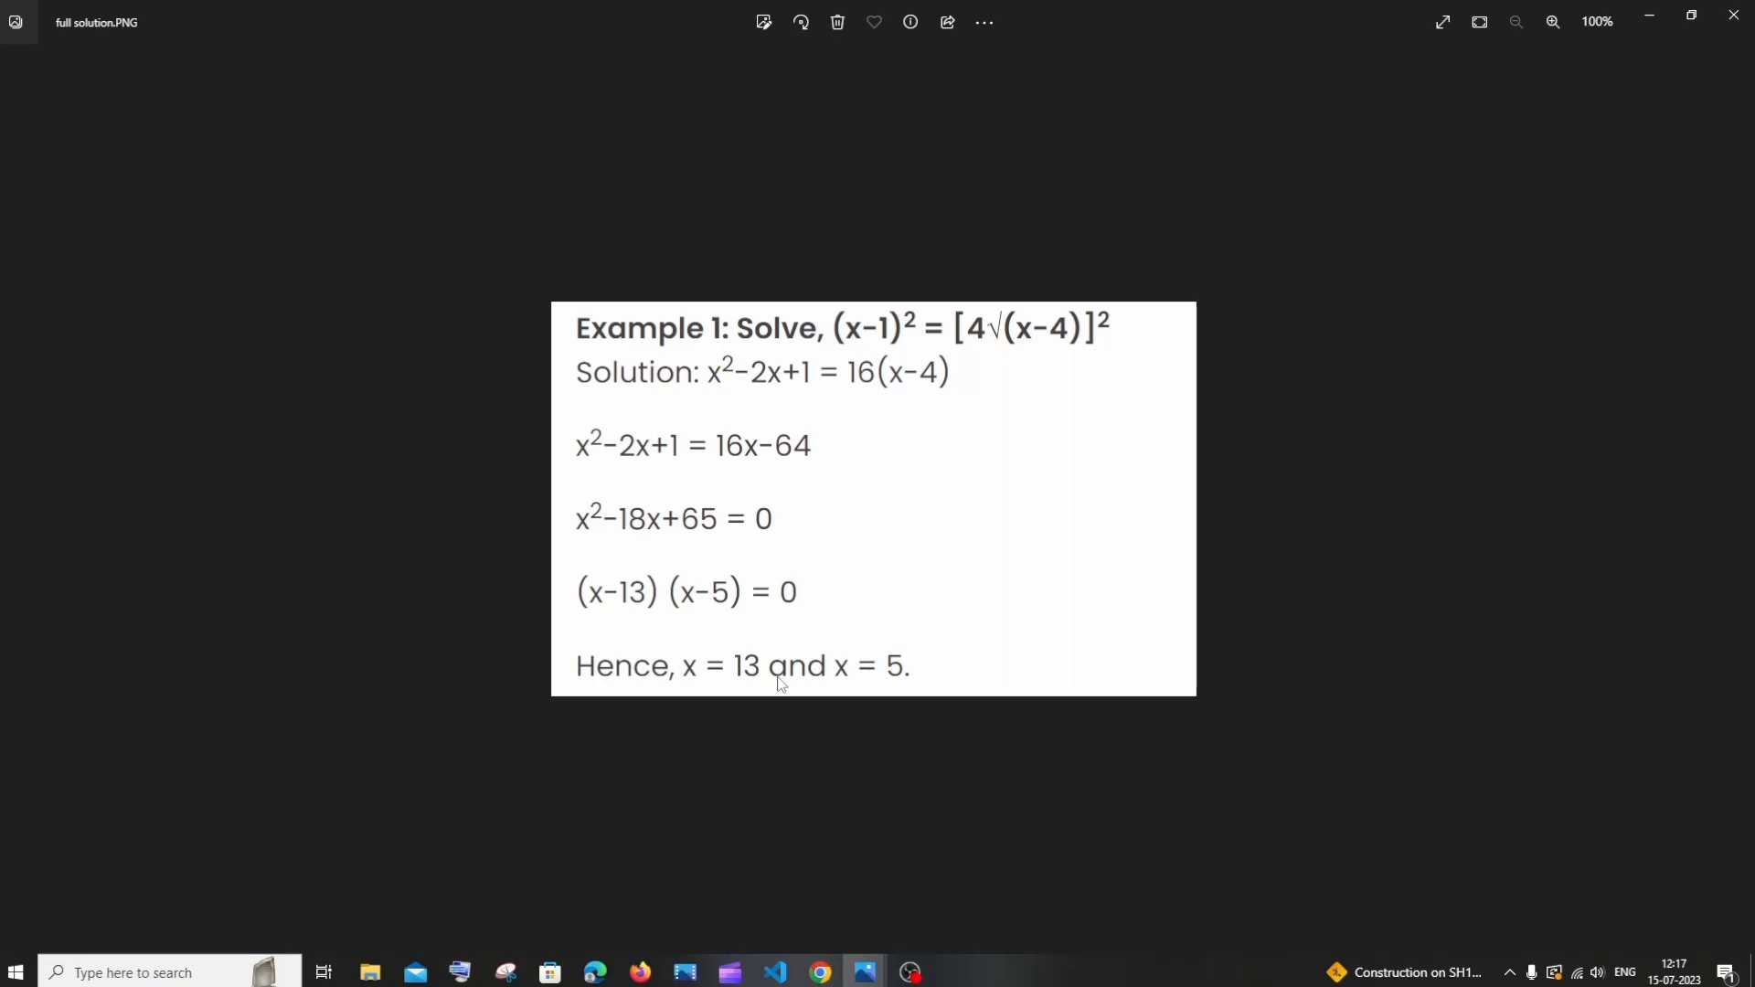
left_click(1650, 15)
scroll(817, 583, "down", 9)
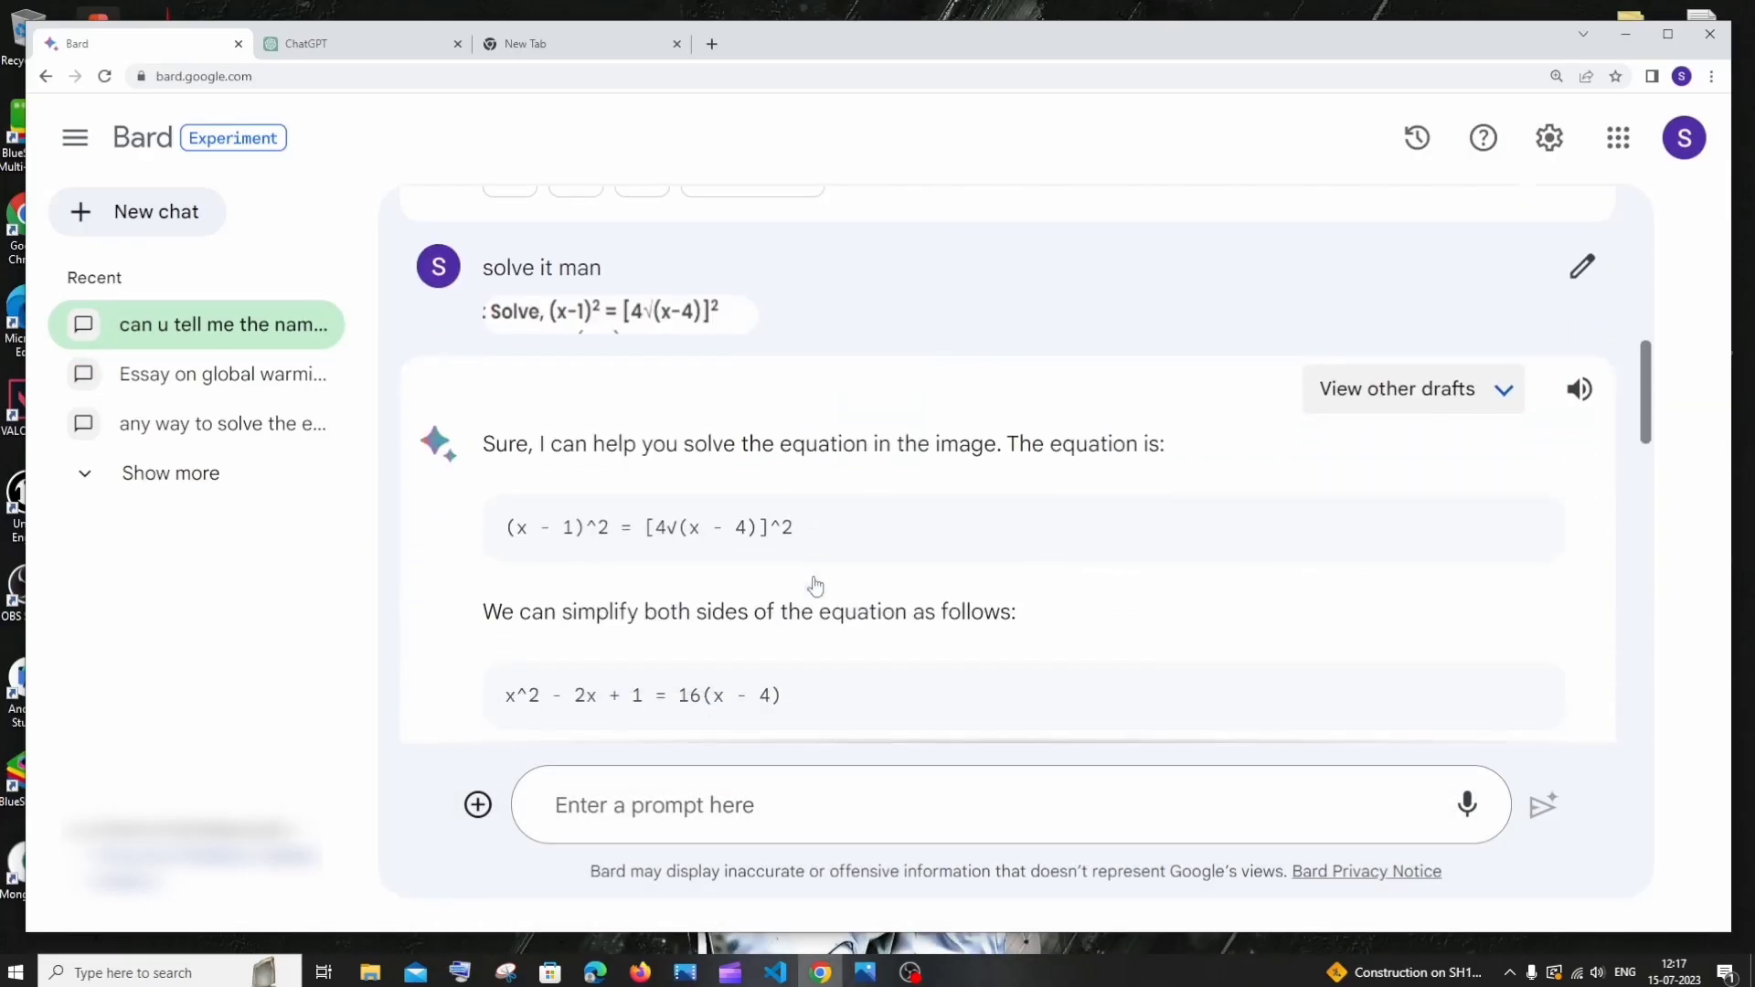
scroll(814, 577, "down", 6)
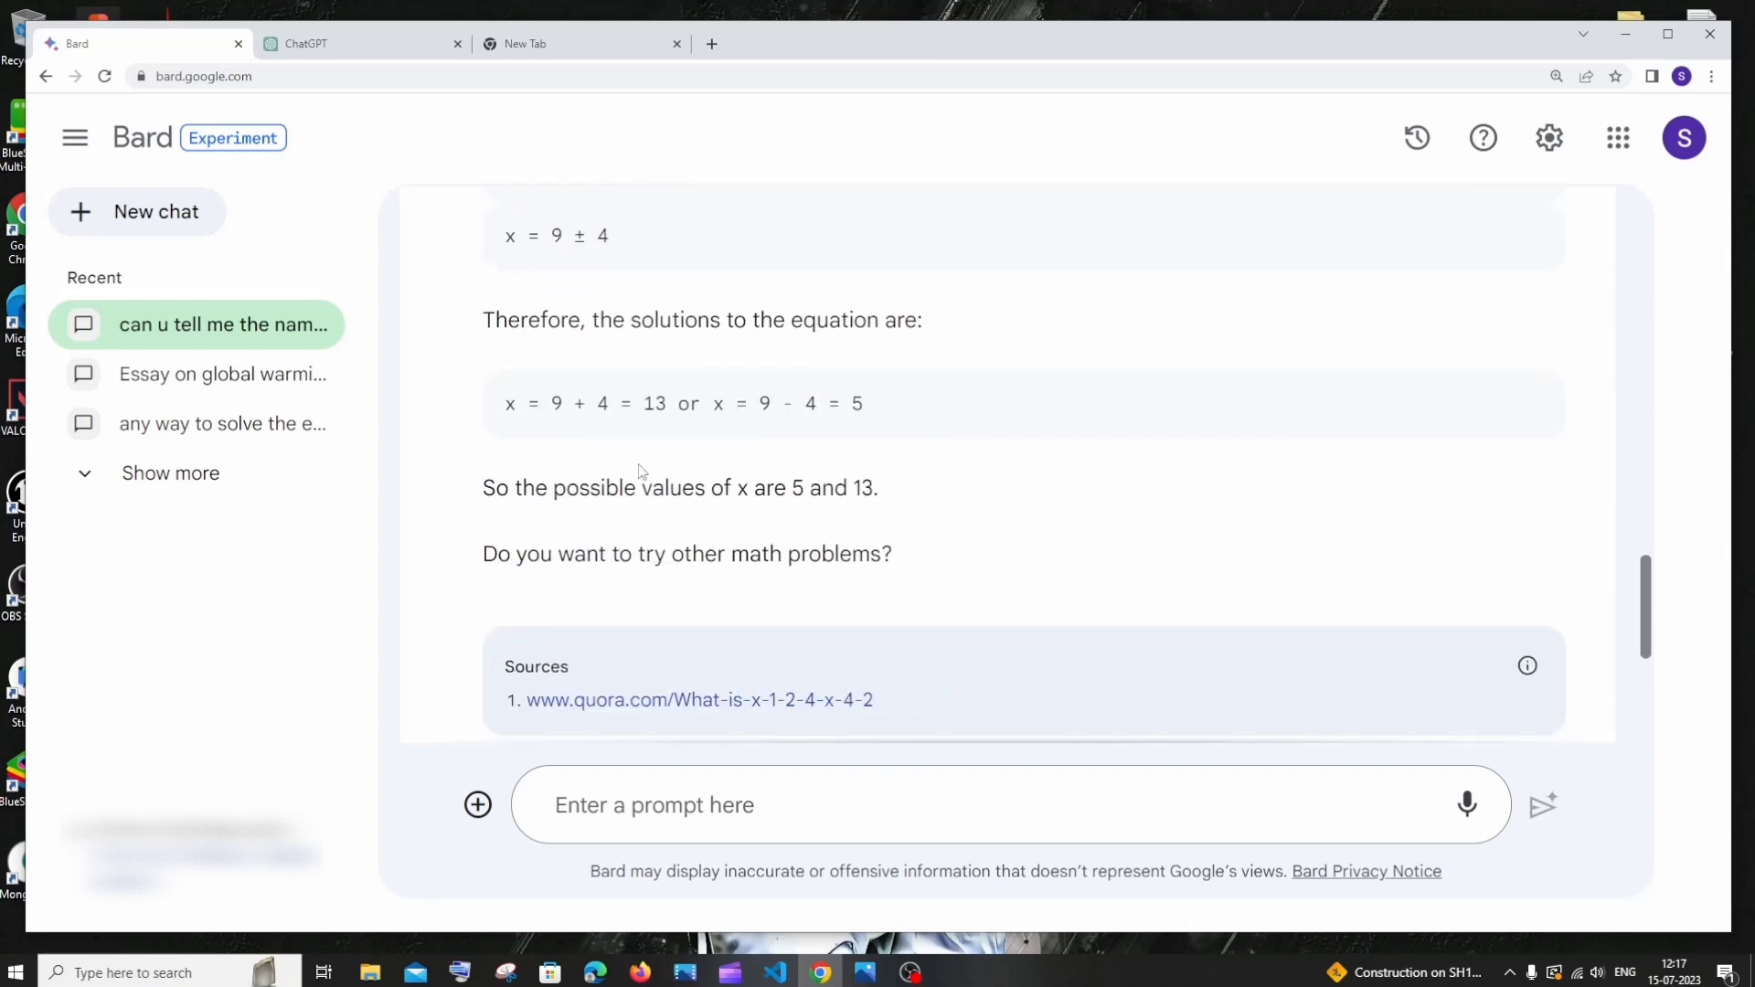
scroll(639, 471, "up", 2)
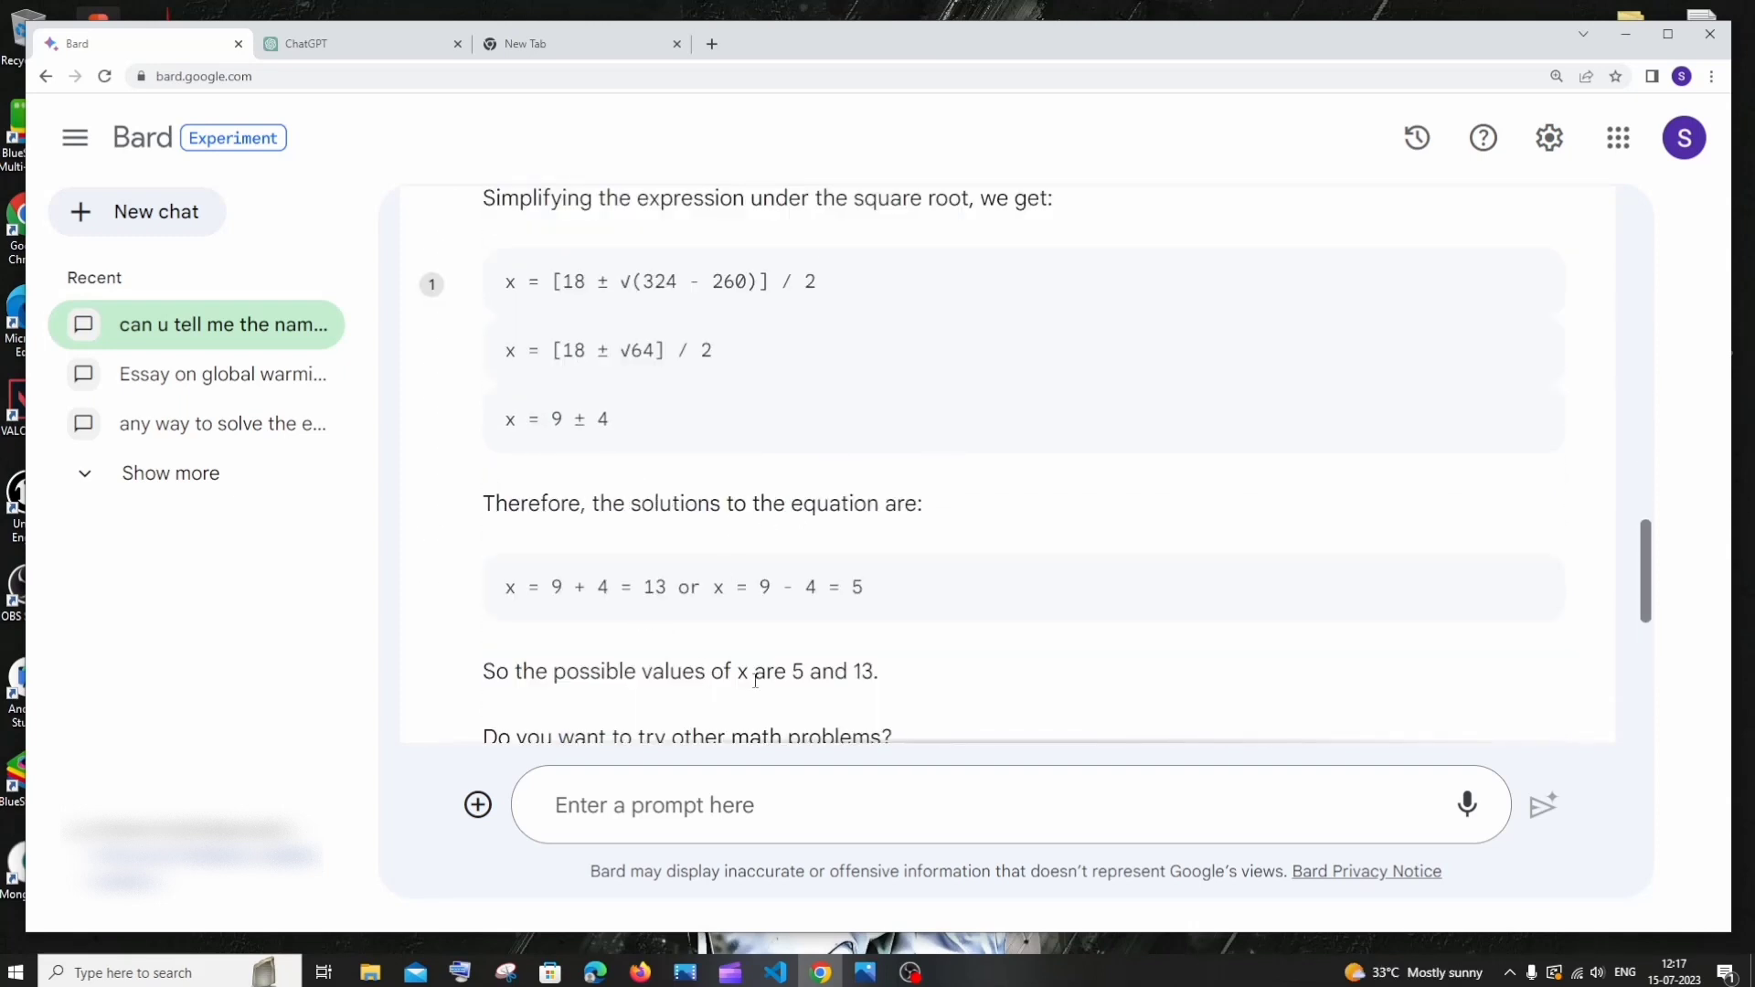
mouse_move(865, 972)
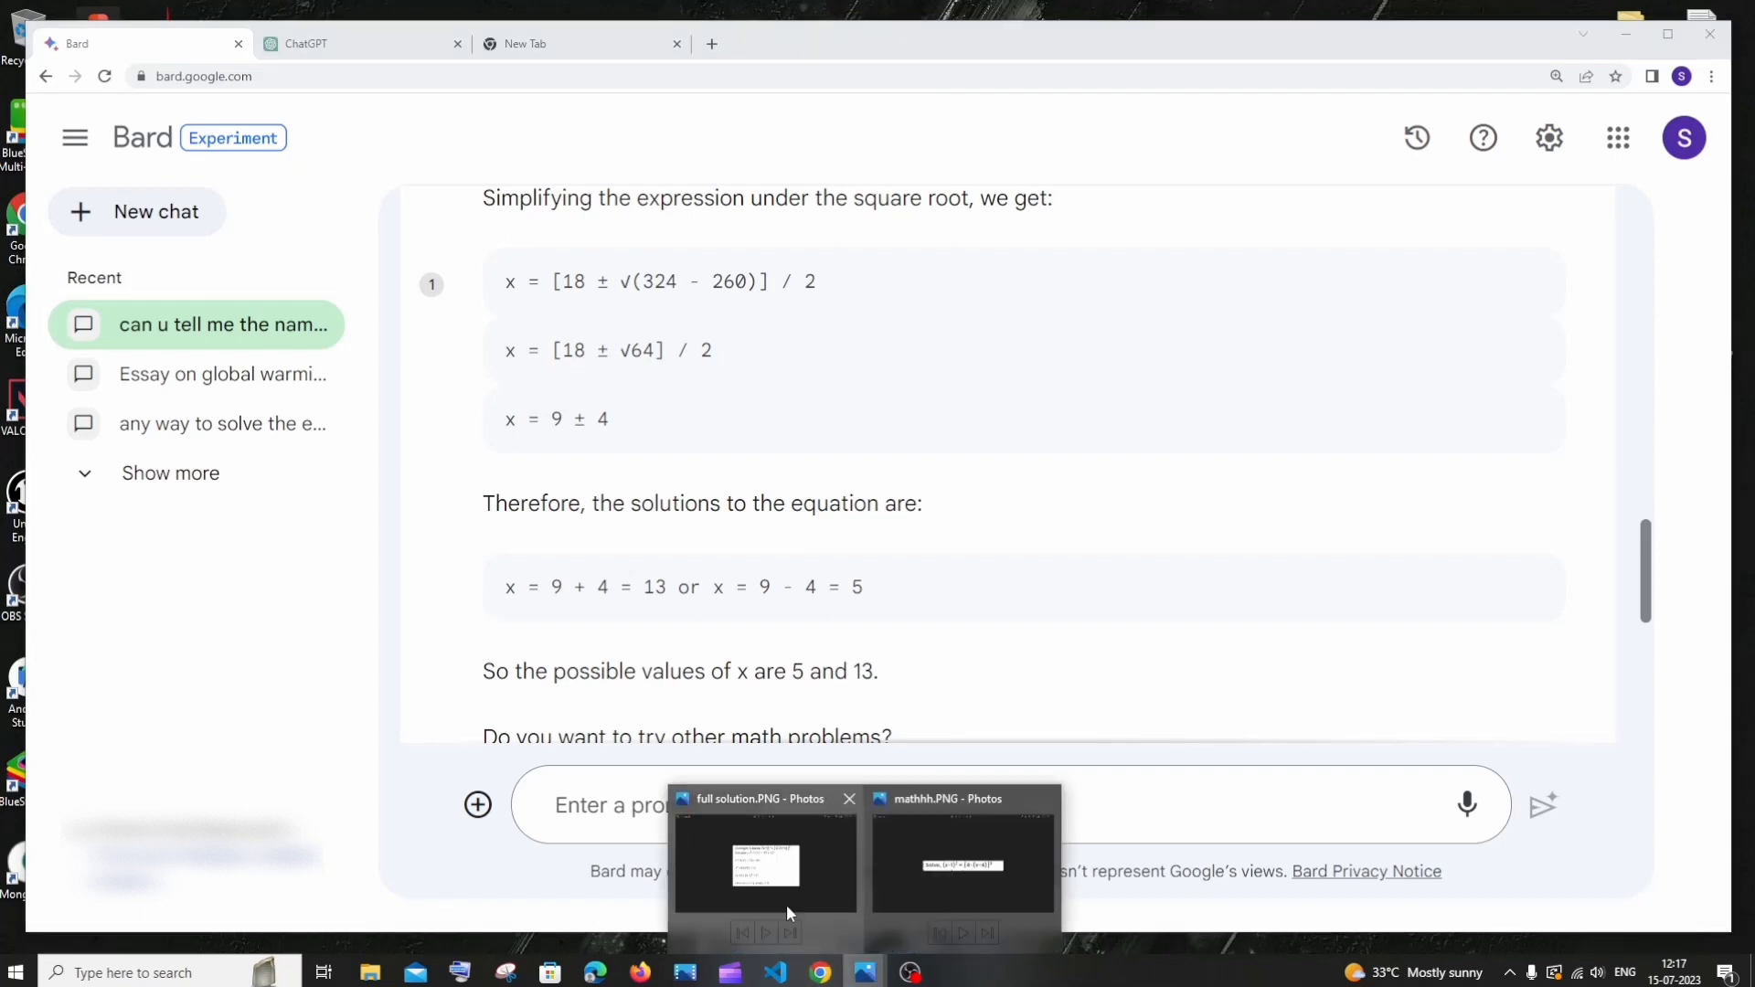
left_click(784, 892)
left_click(1649, 17)
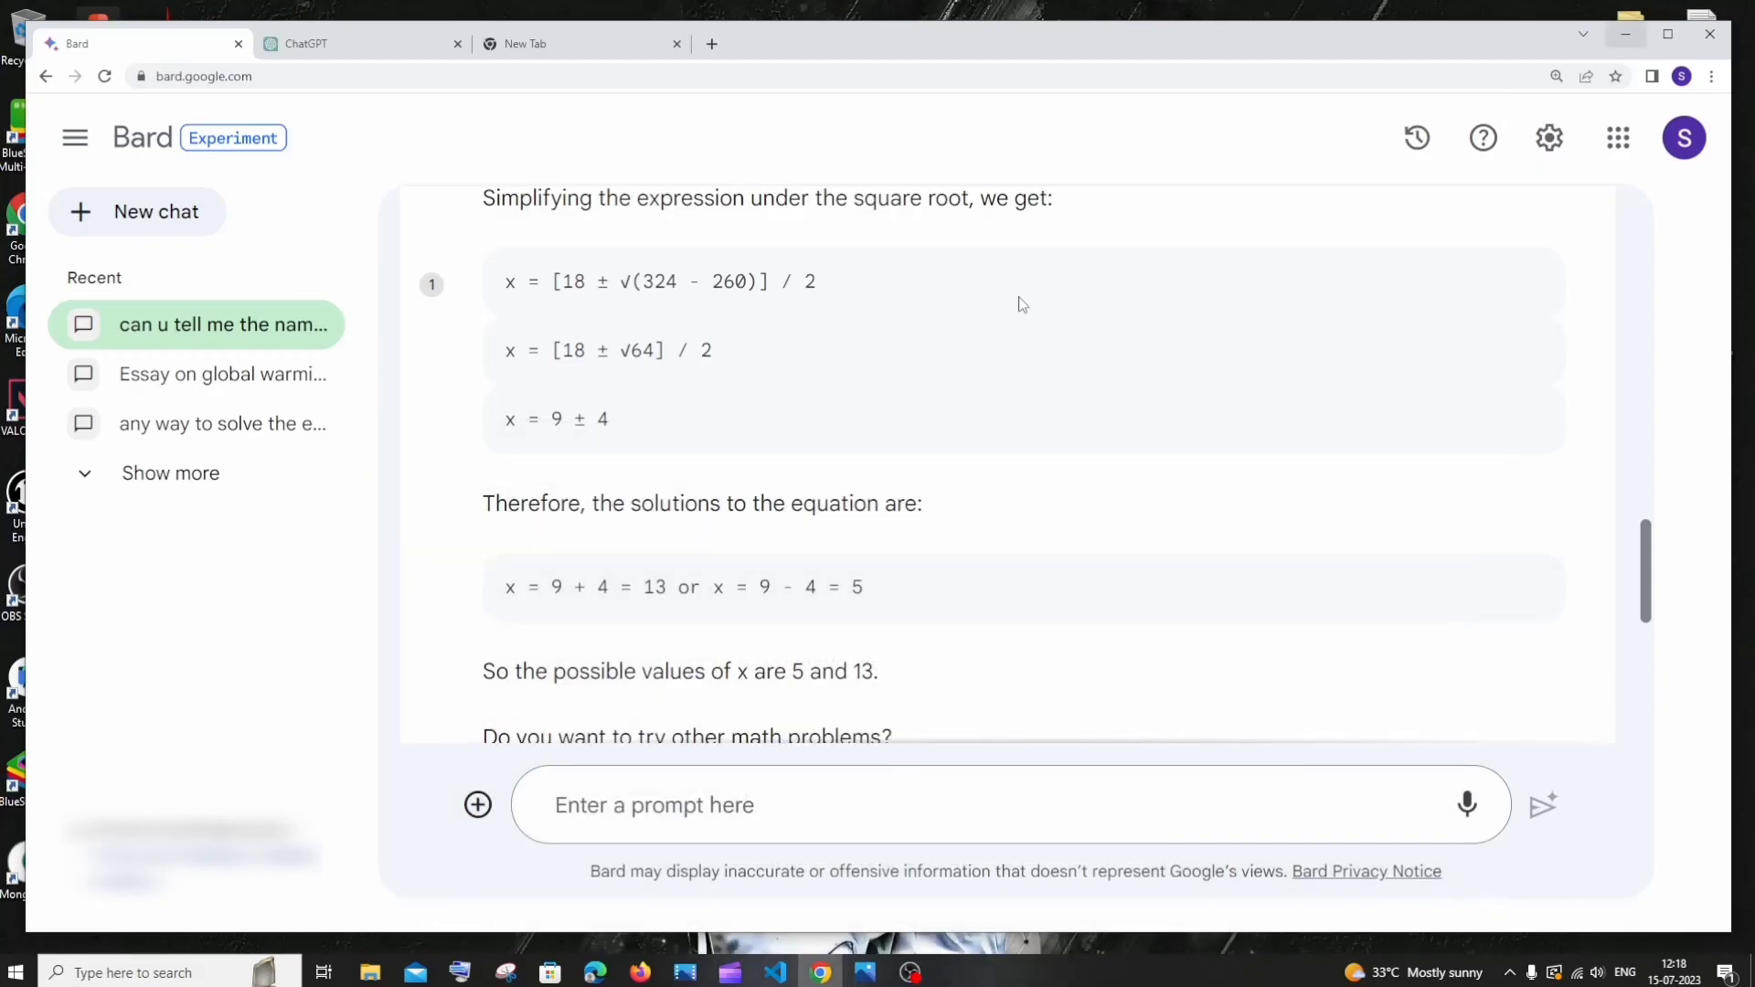
scroll(914, 366, "down", 5)
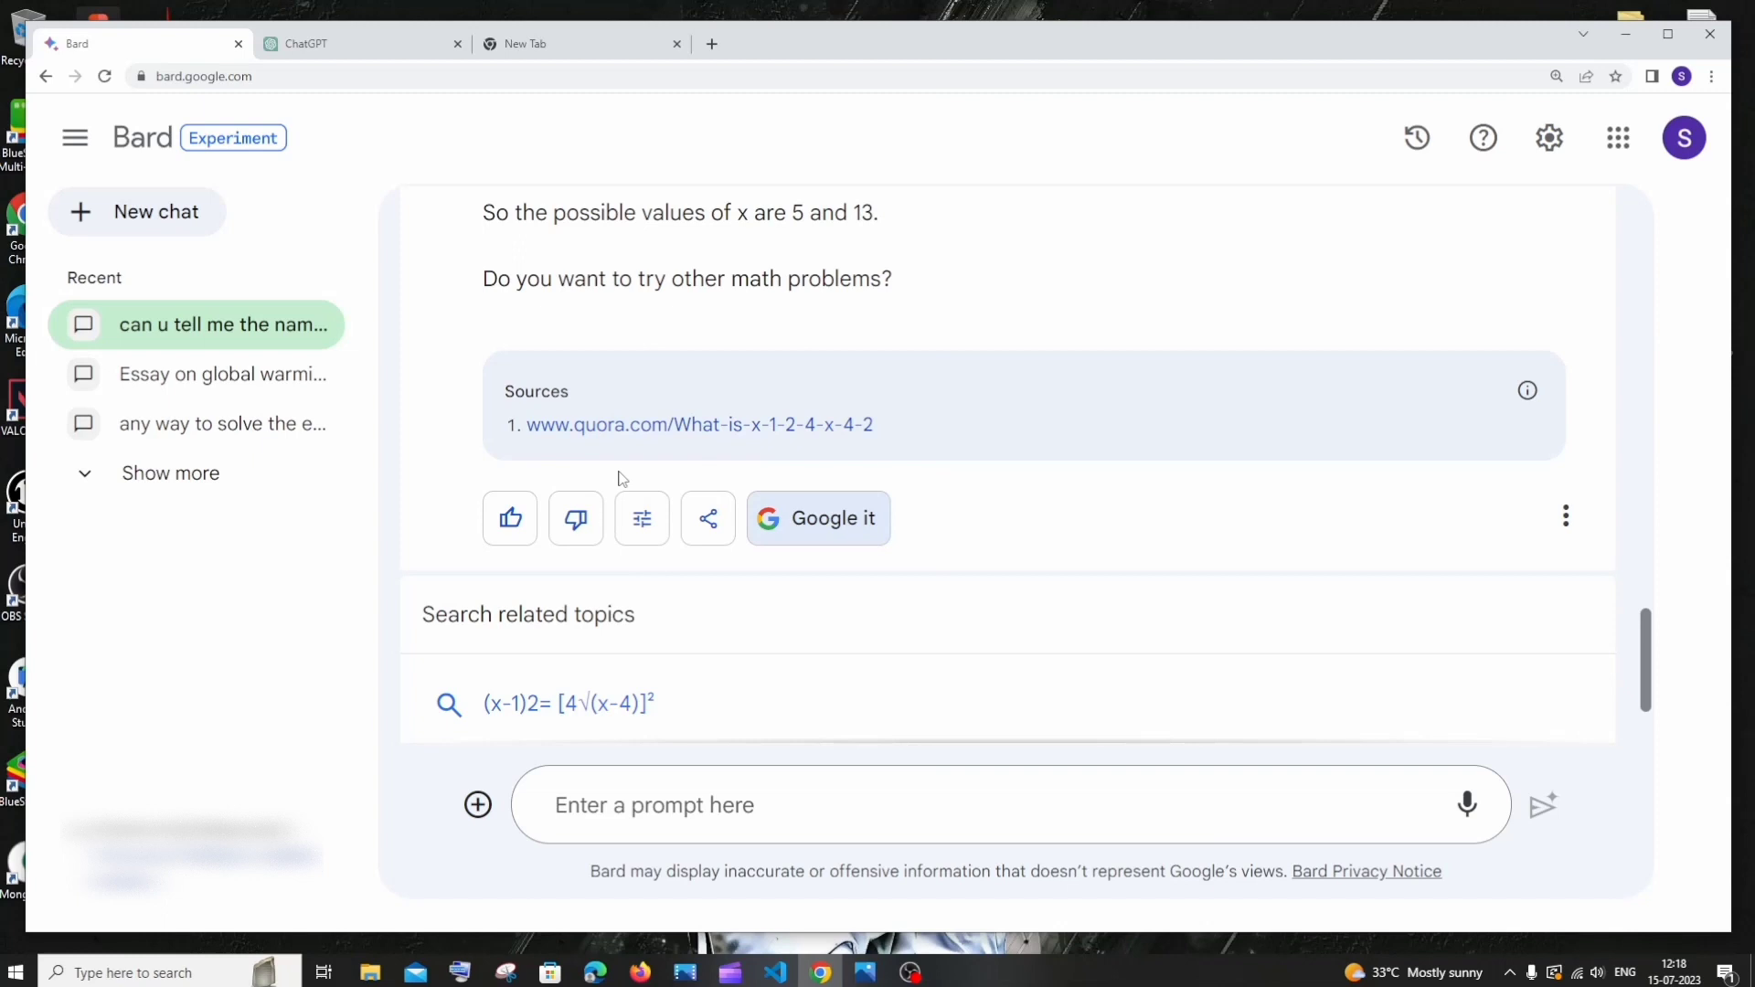
scroll(757, 461, "up", 9)
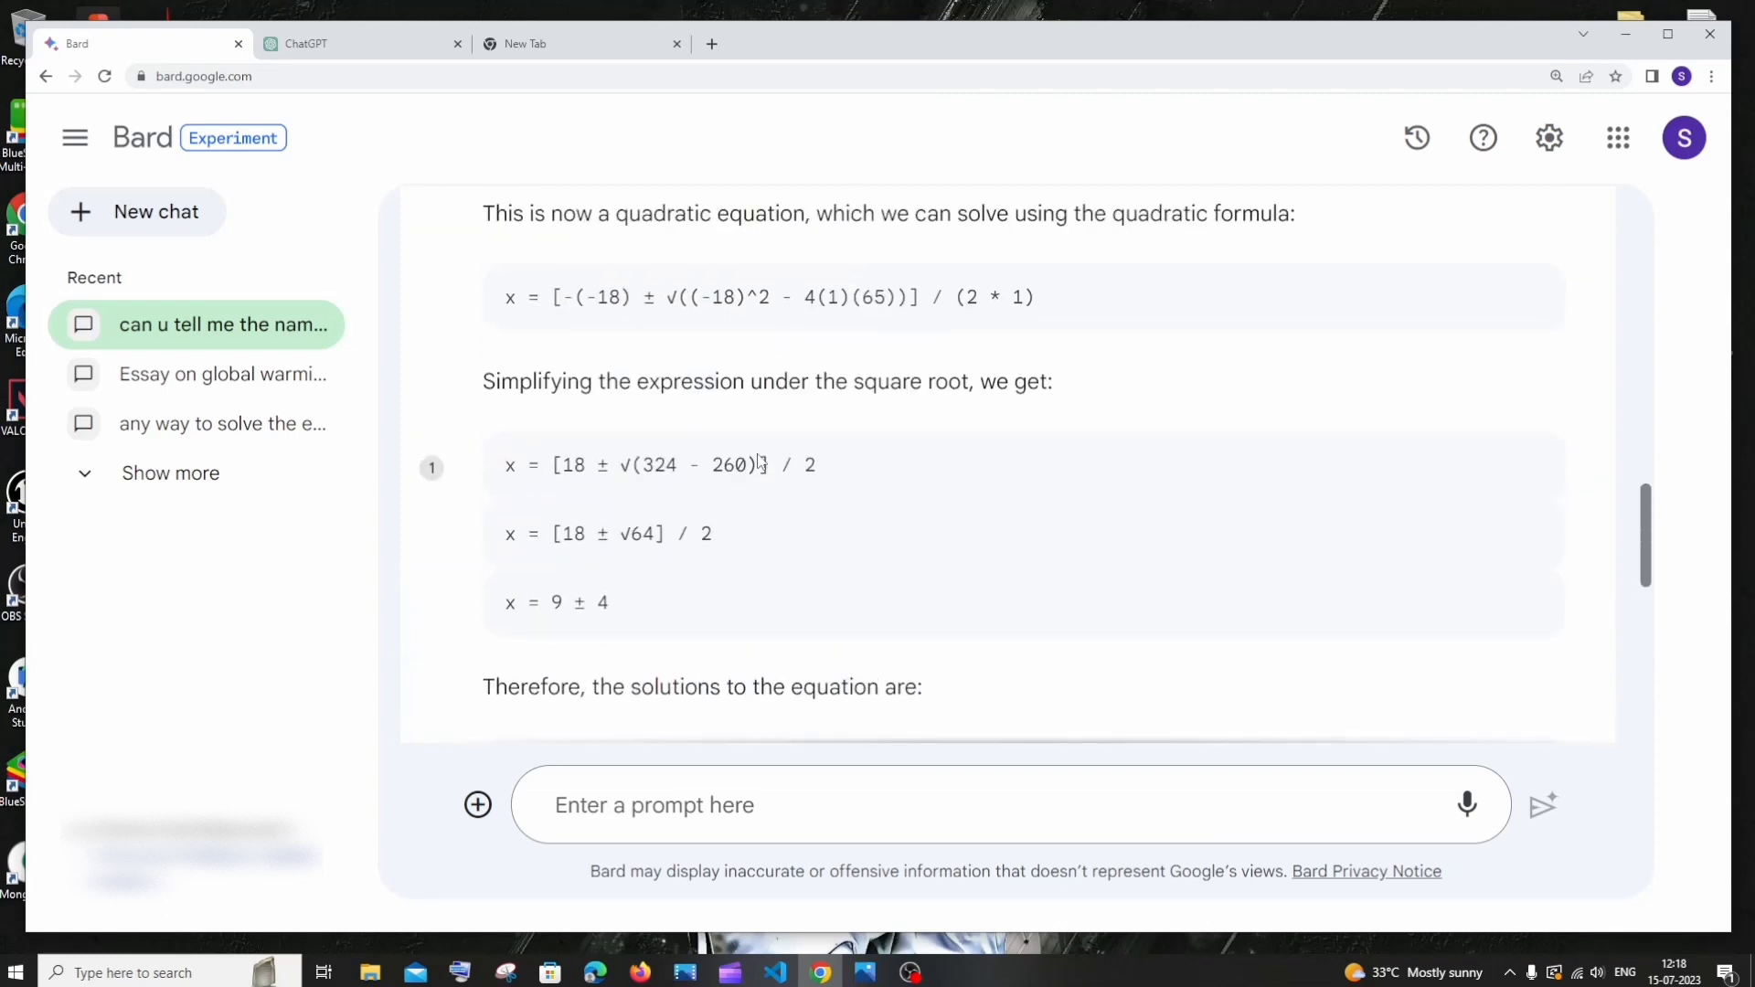
scroll(758, 461, "up", 2)
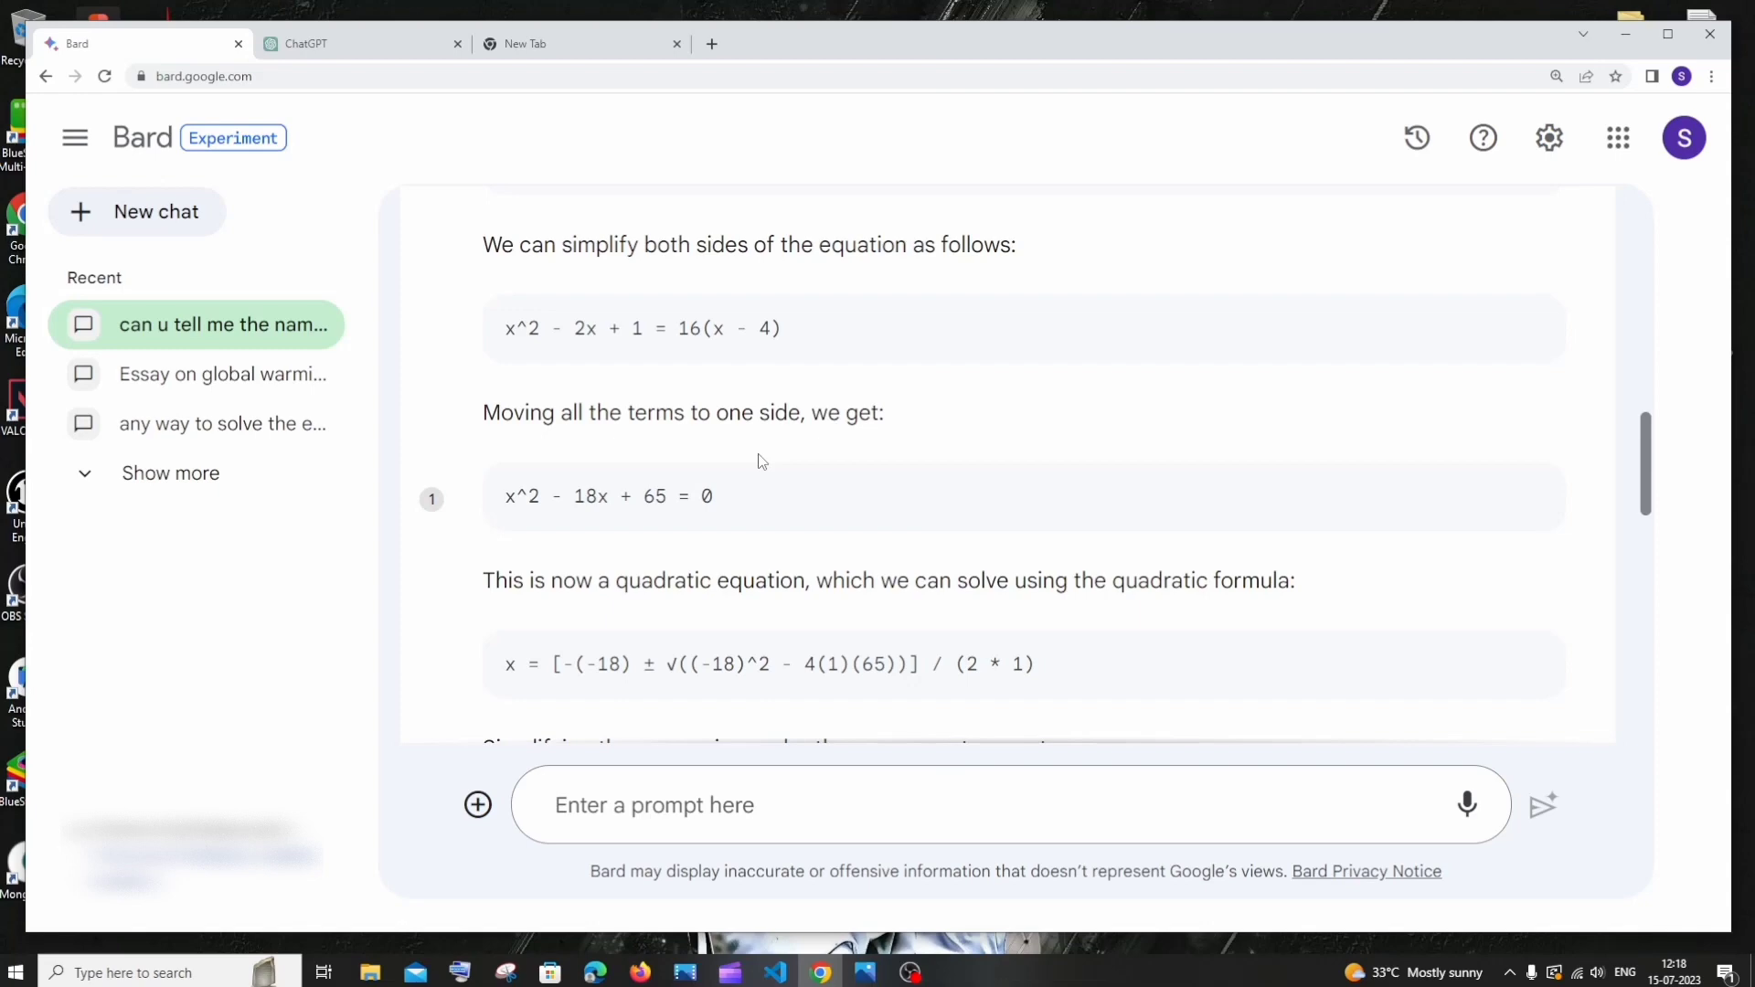
scroll(758, 460, "up", 11)
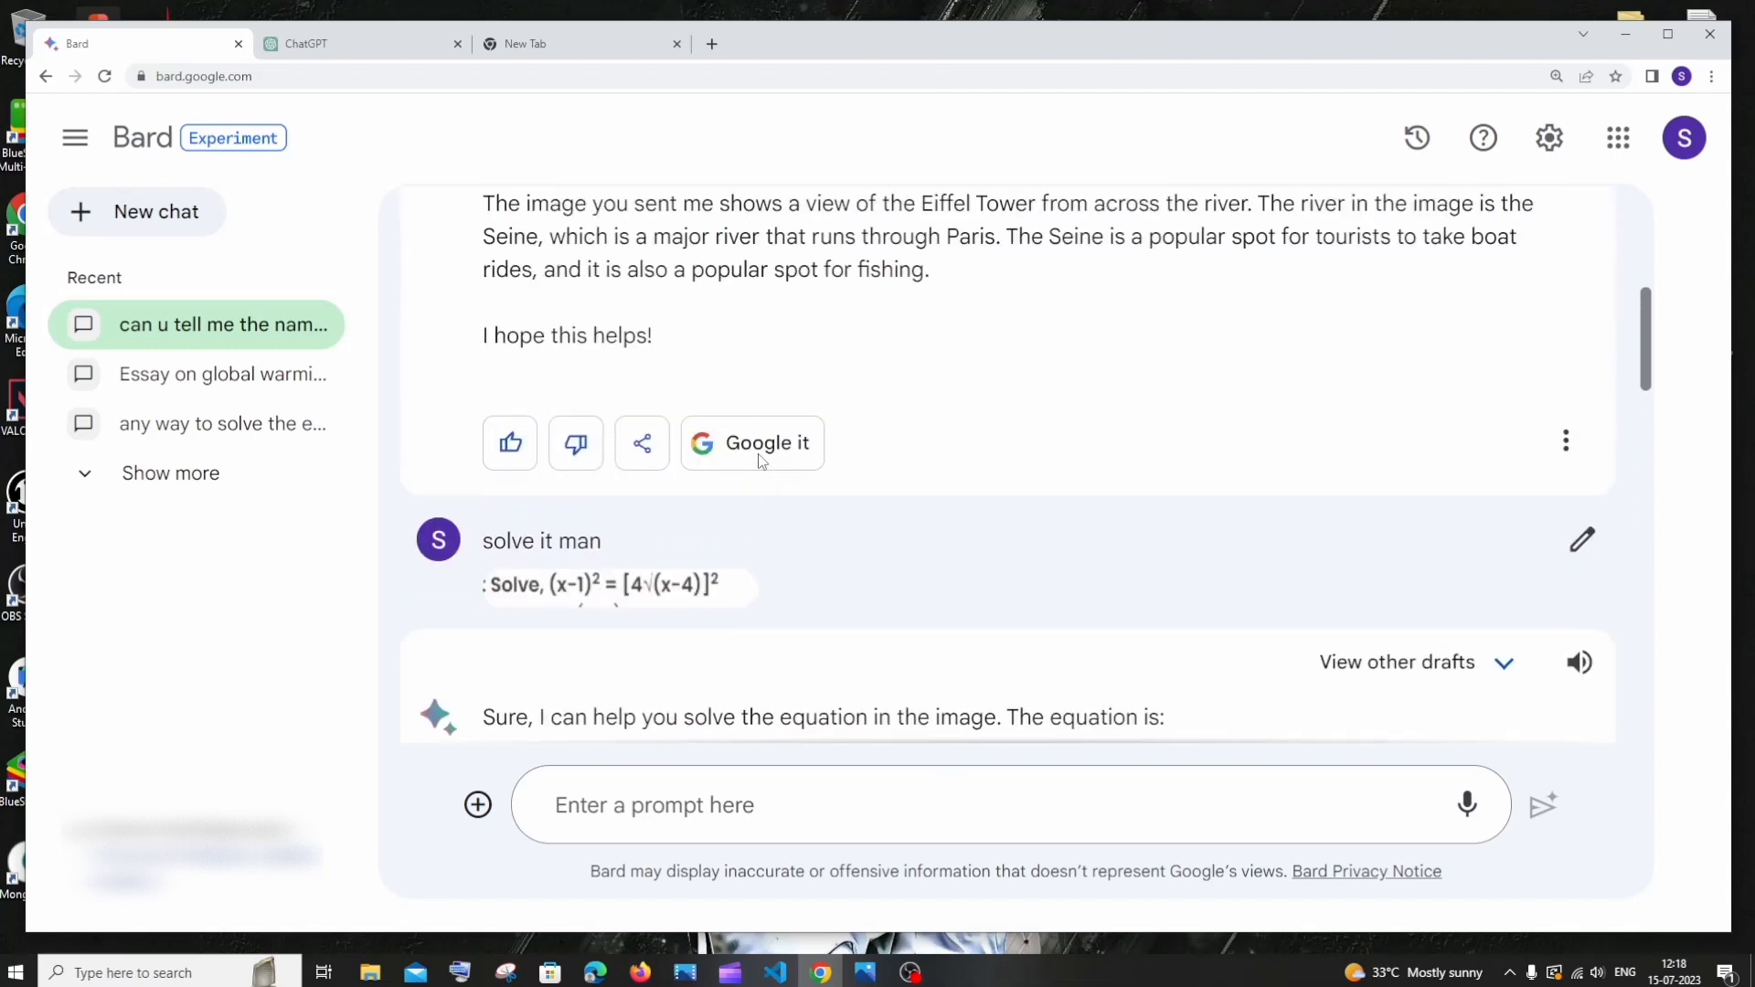
scroll(857, 564, "down", 6)
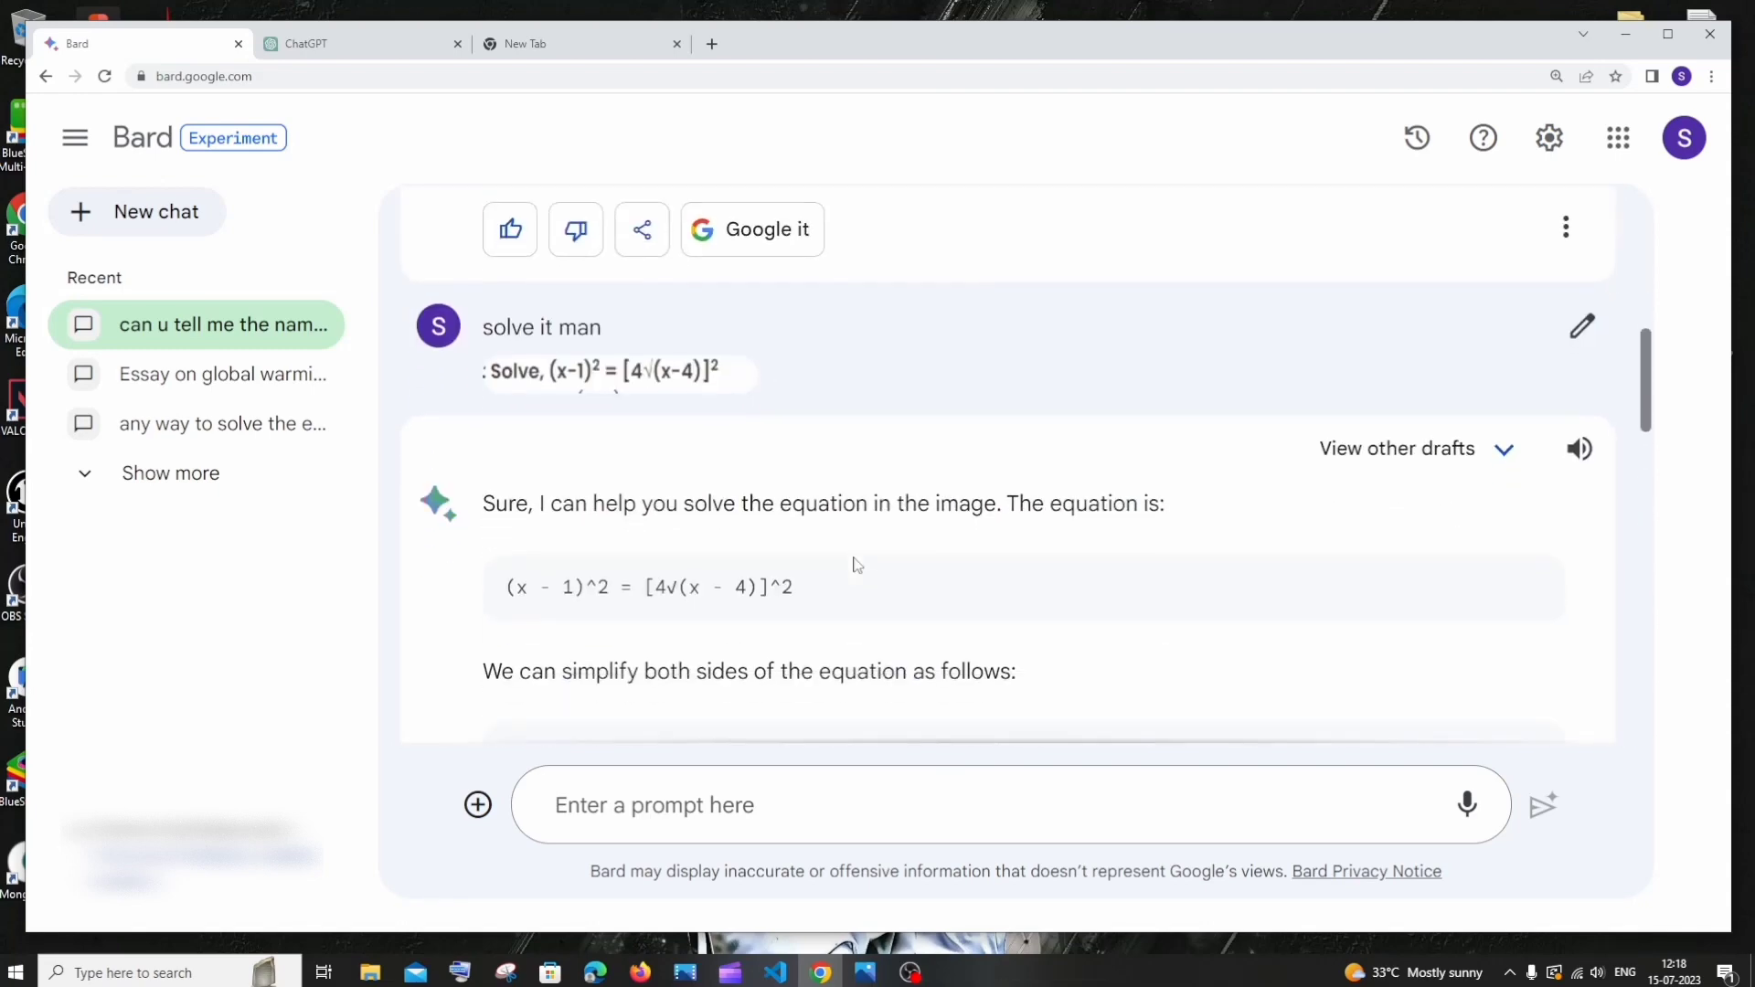
left_click(1462, 813)
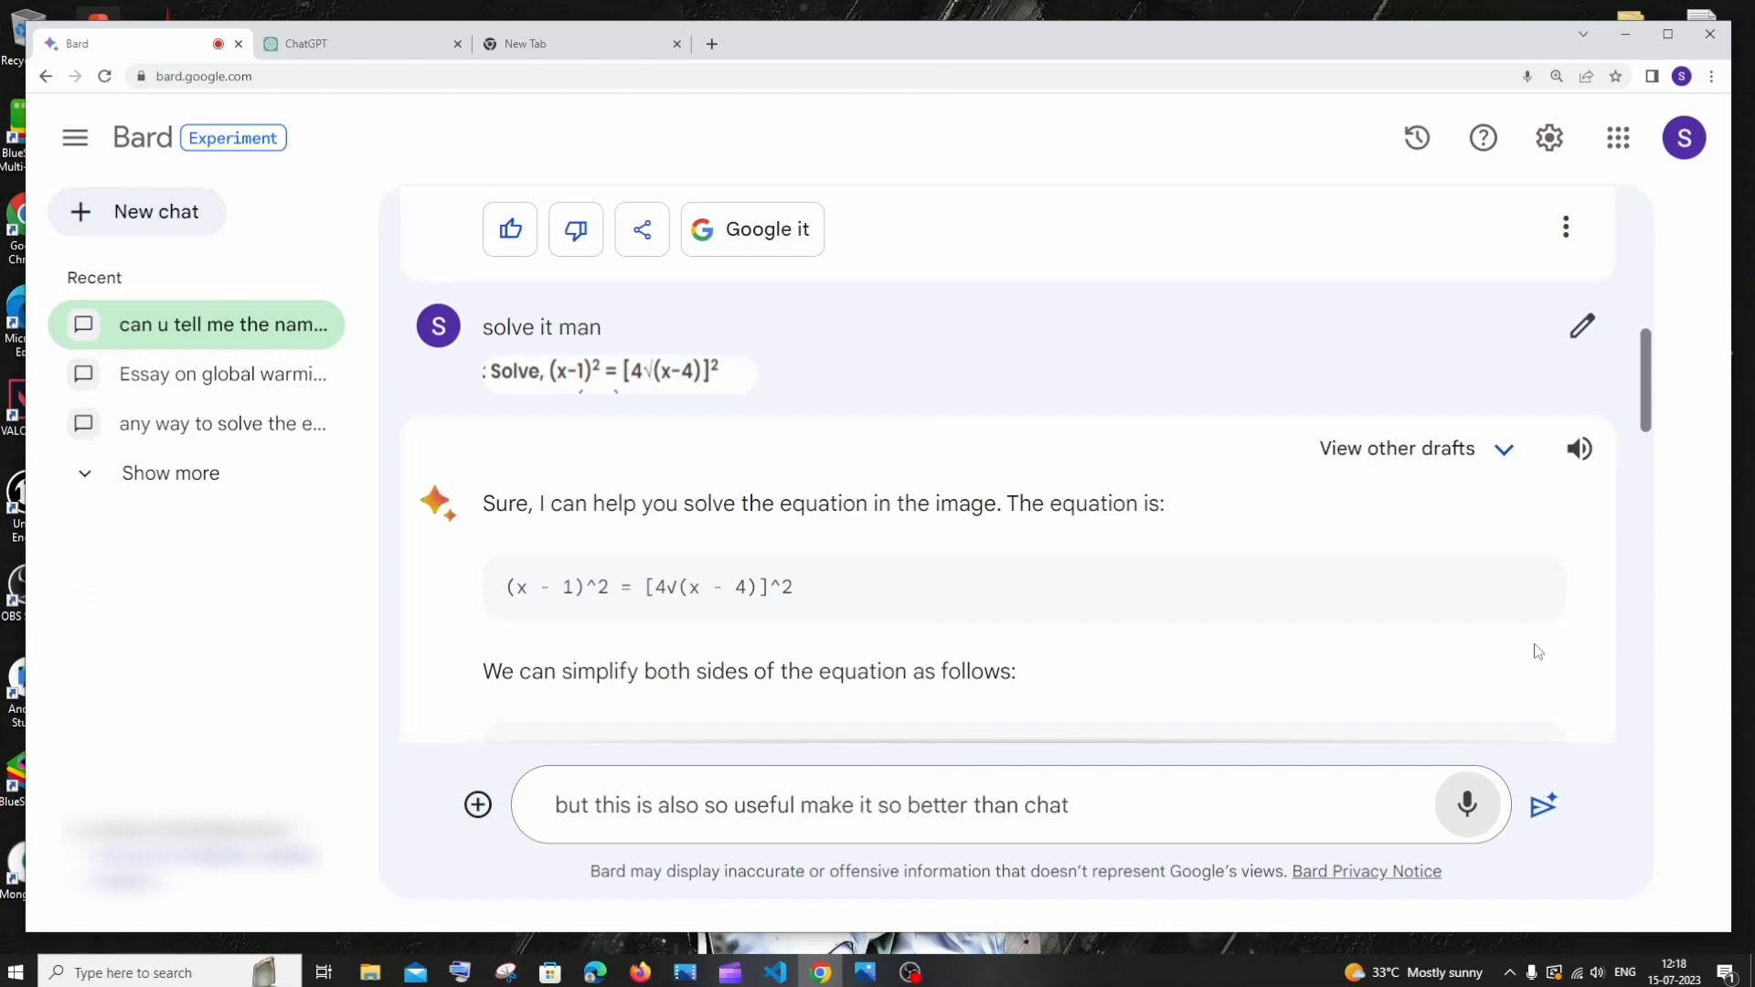
left_click(1461, 803)
left_click_drag(1291, 808, 519, 842)
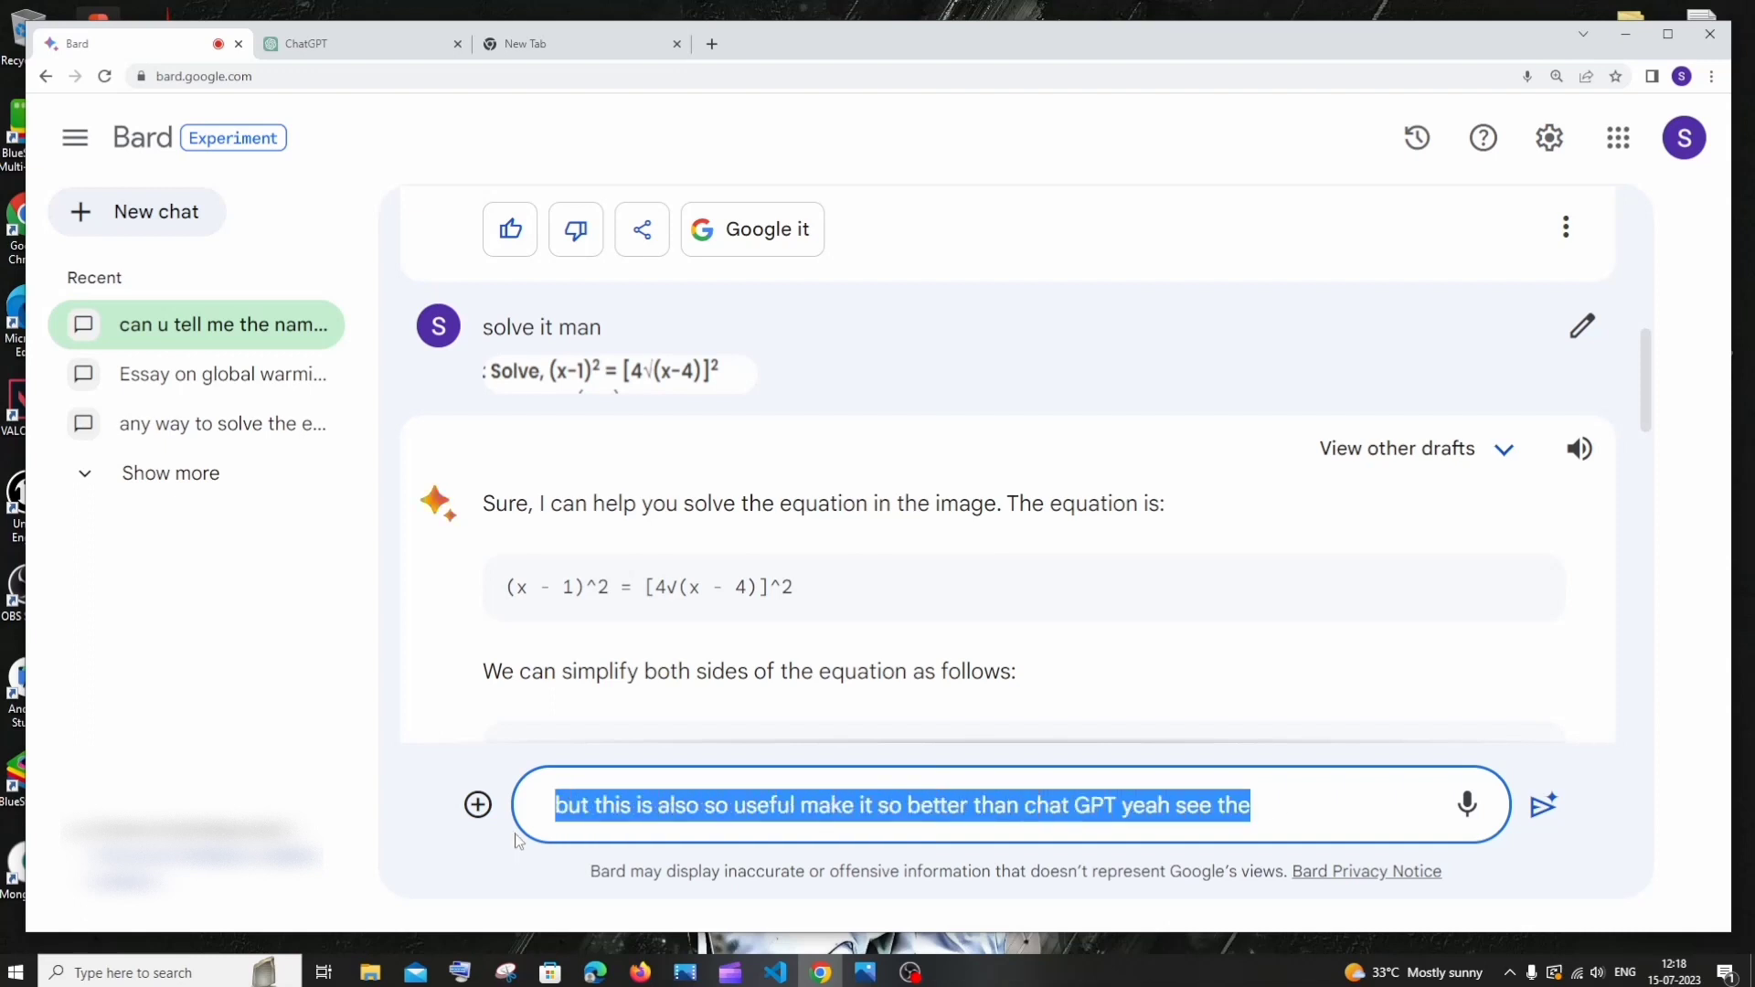
key("BackSpace")
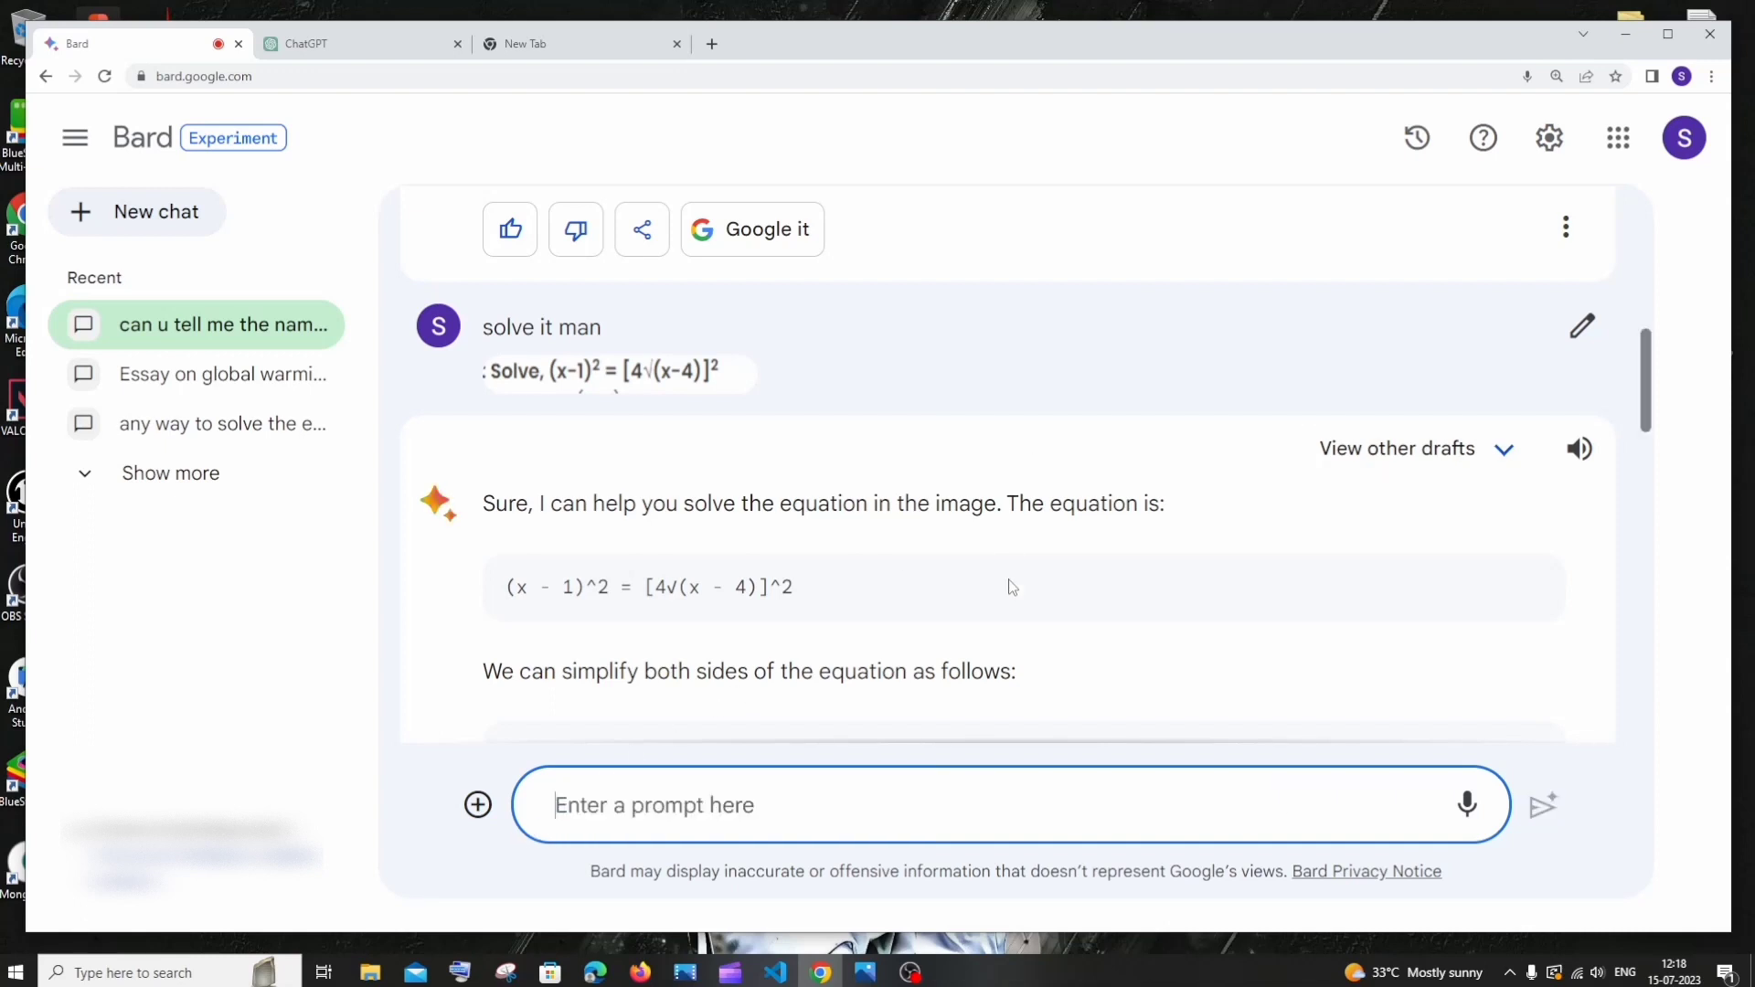
scroll(1006, 567, "up", 1)
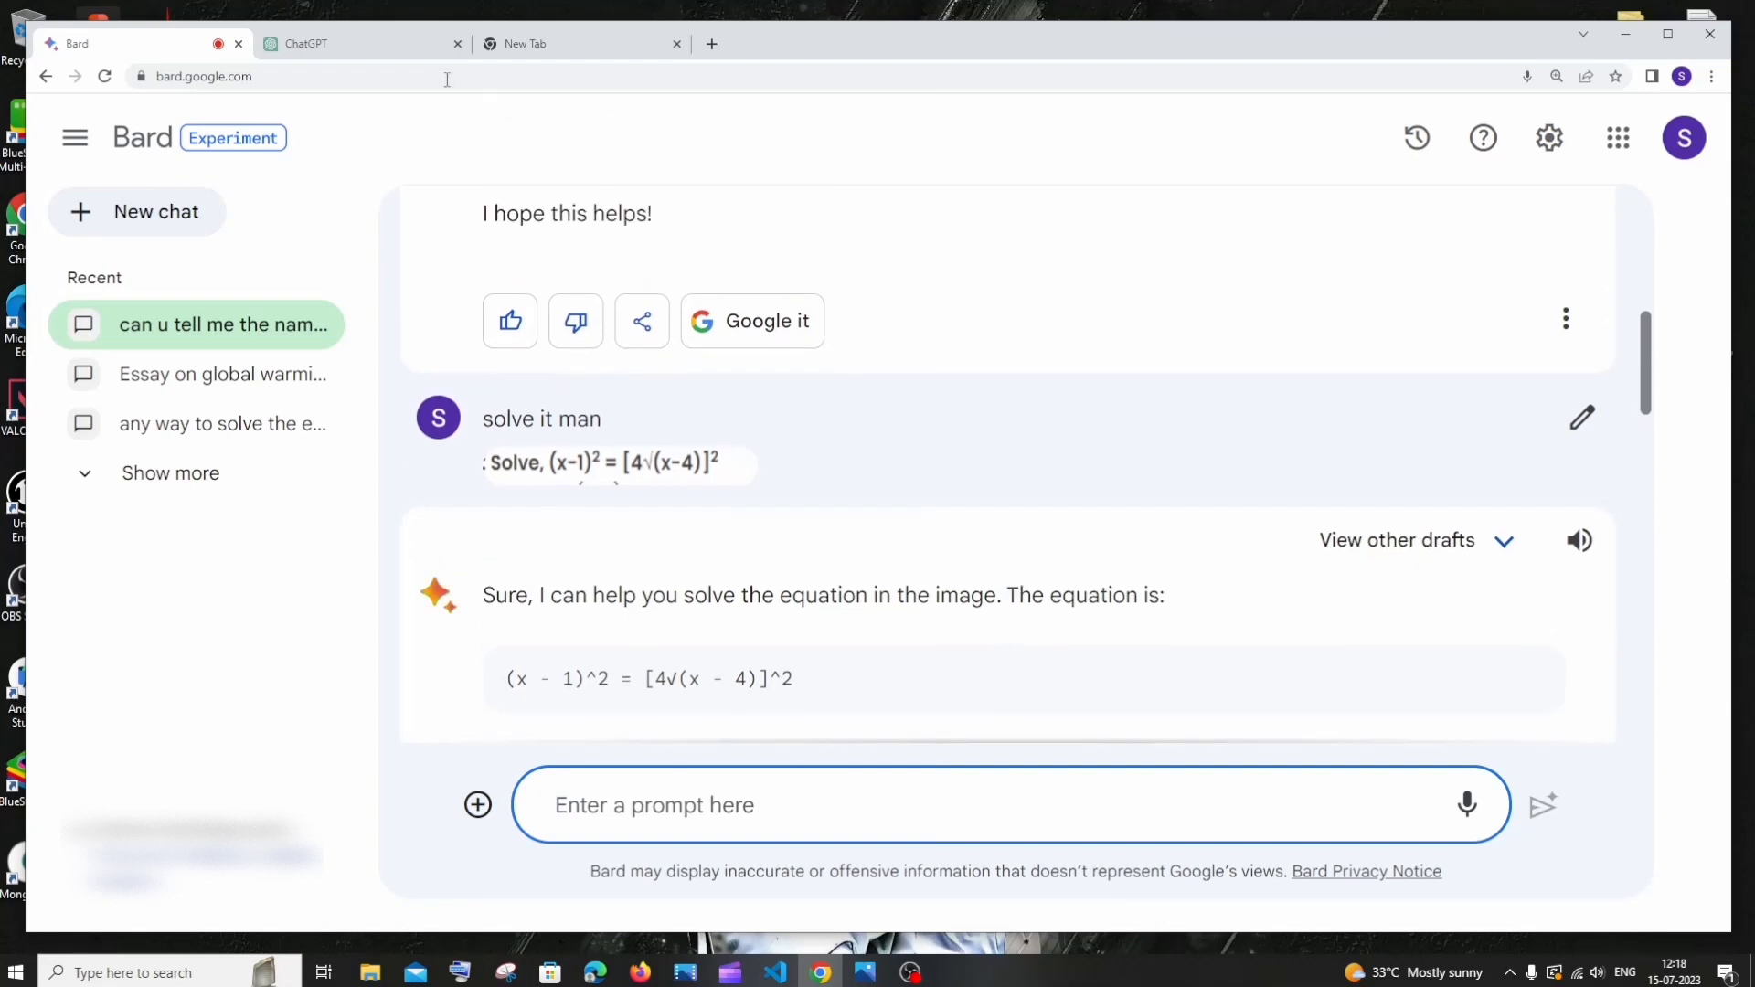
left_click(397, 50)
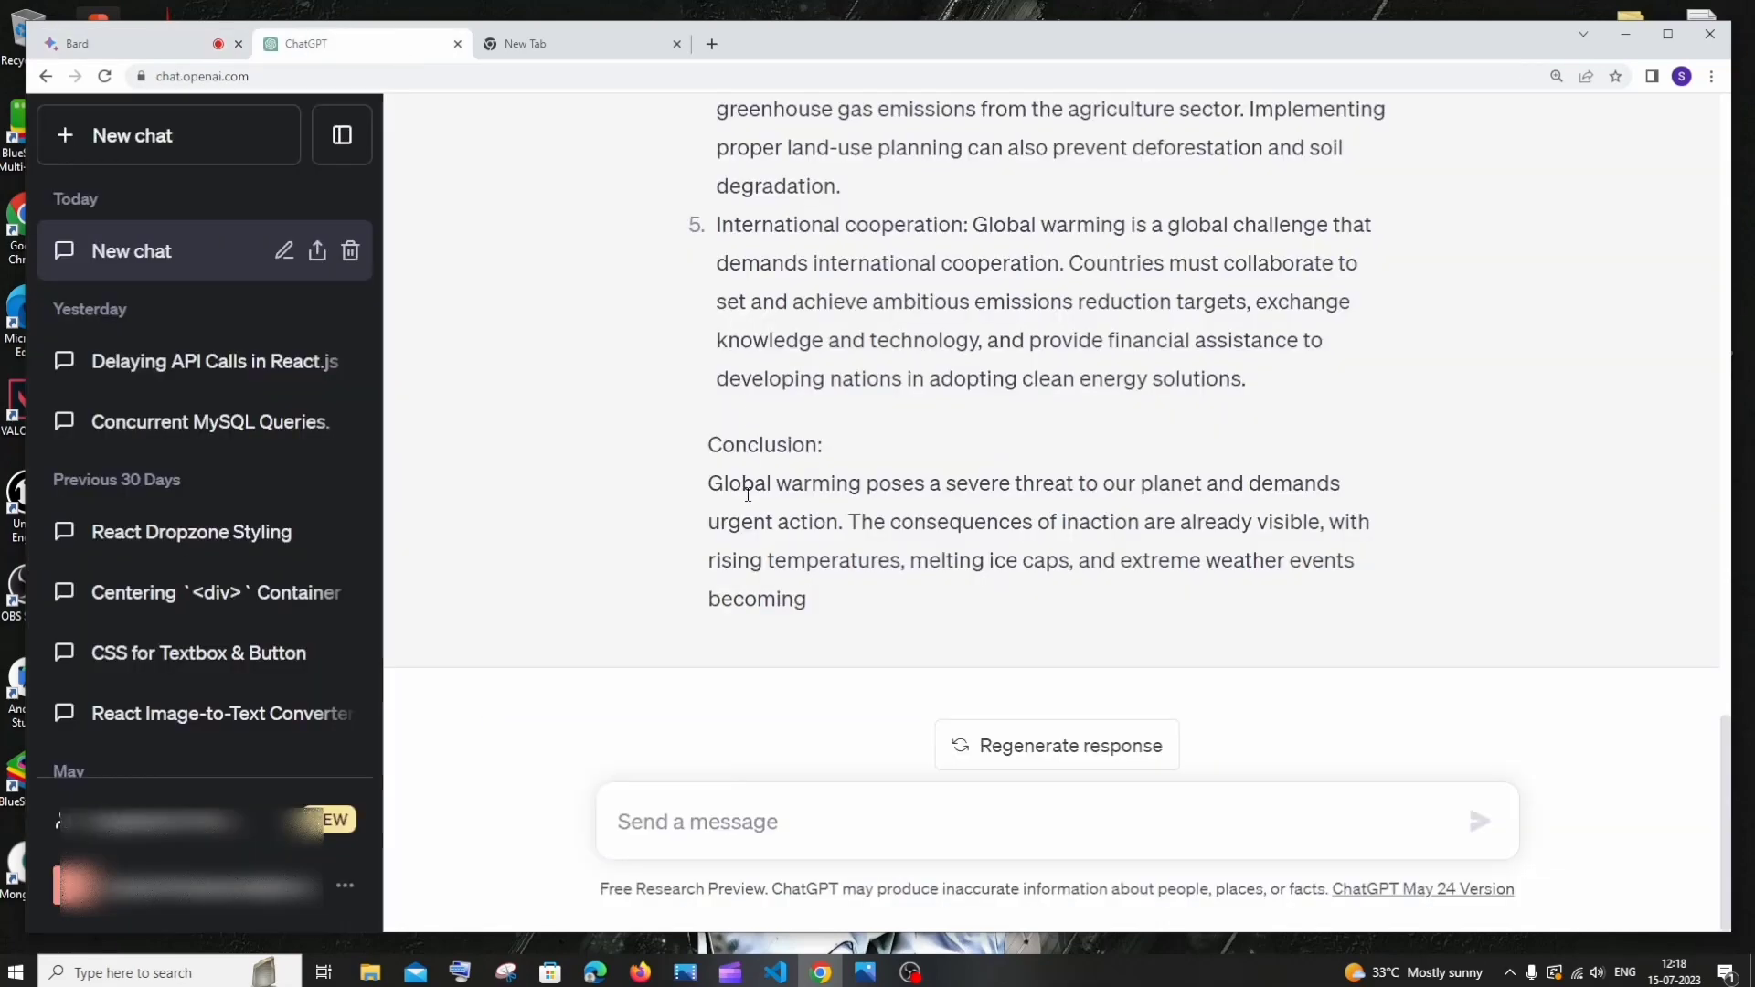
scroll(748, 495, "up", 12)
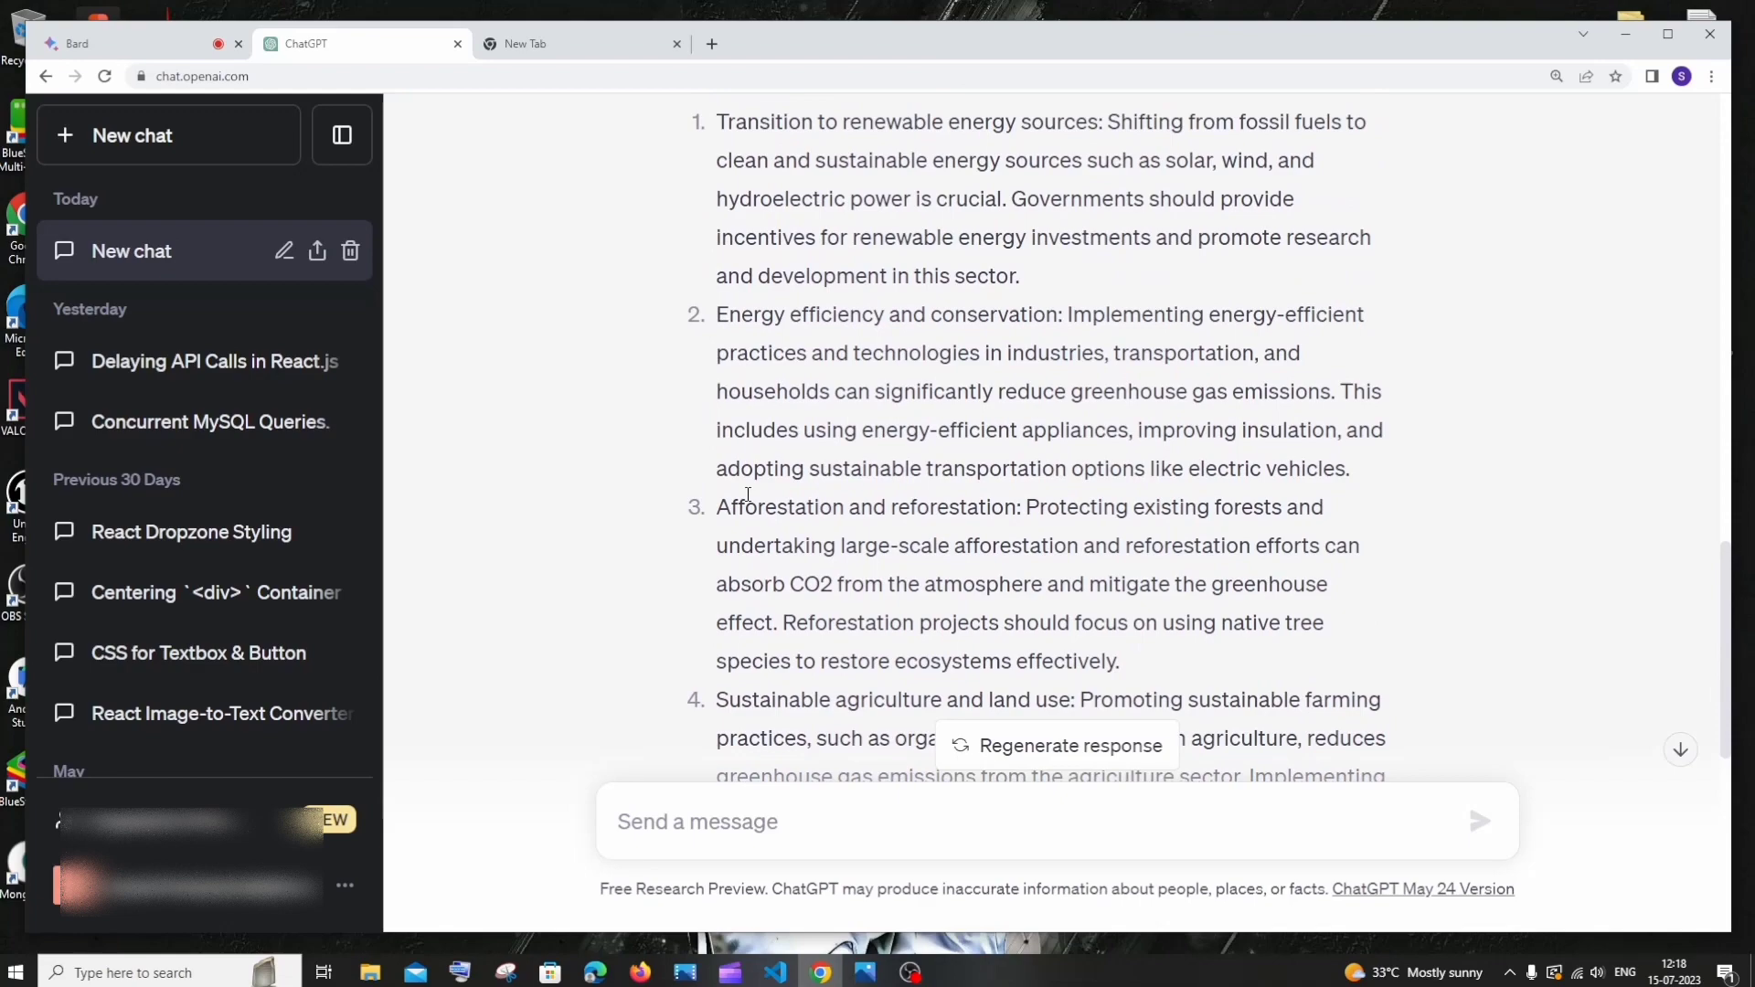
scroll(748, 495, "up", 2)
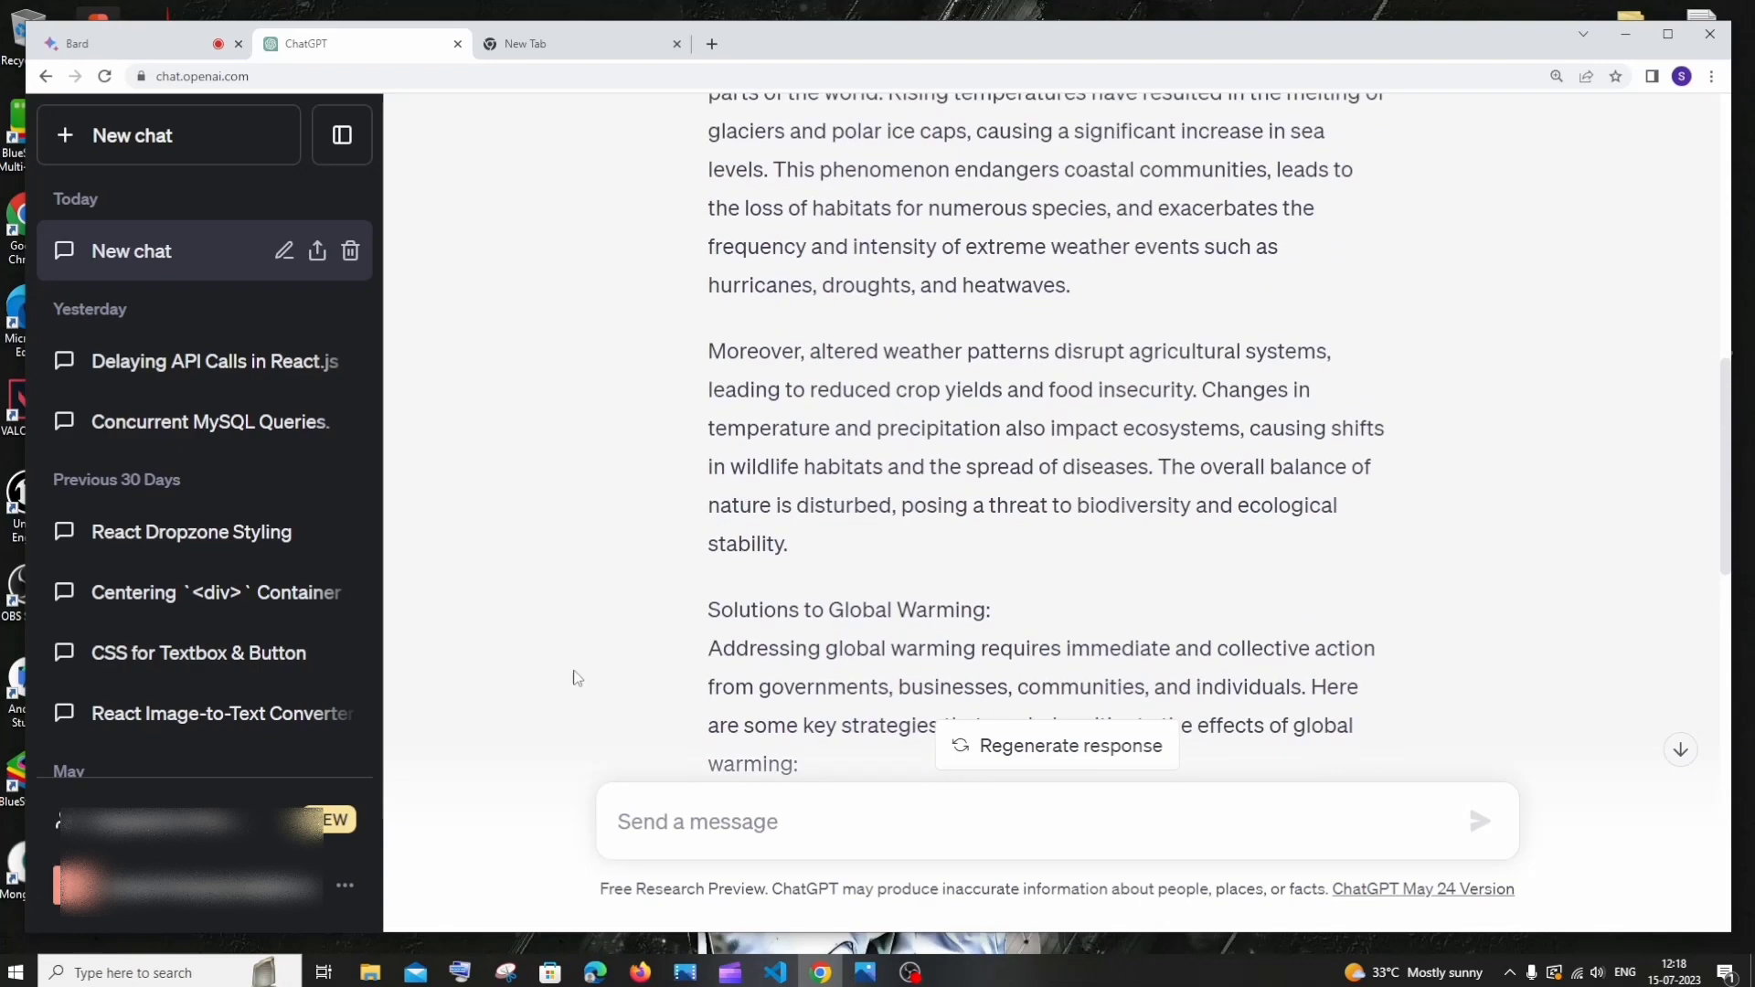
left_click(187, 50)
left_click(346, 55)
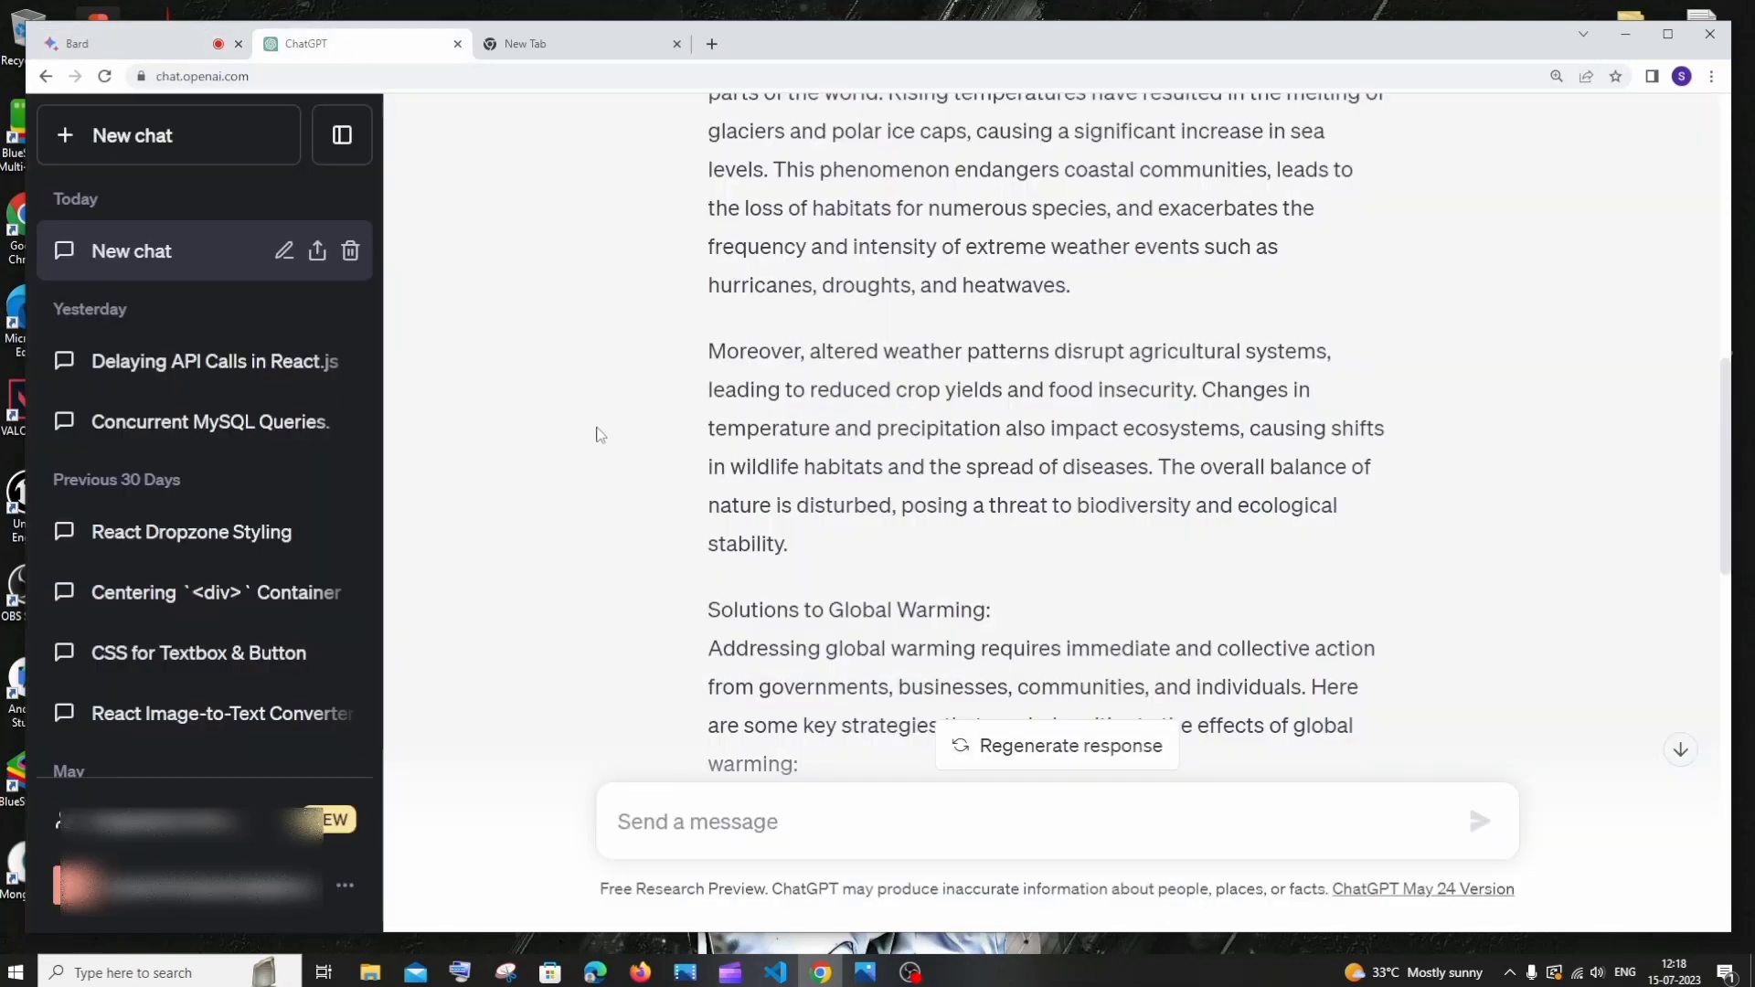
scroll(639, 546, "up", 5)
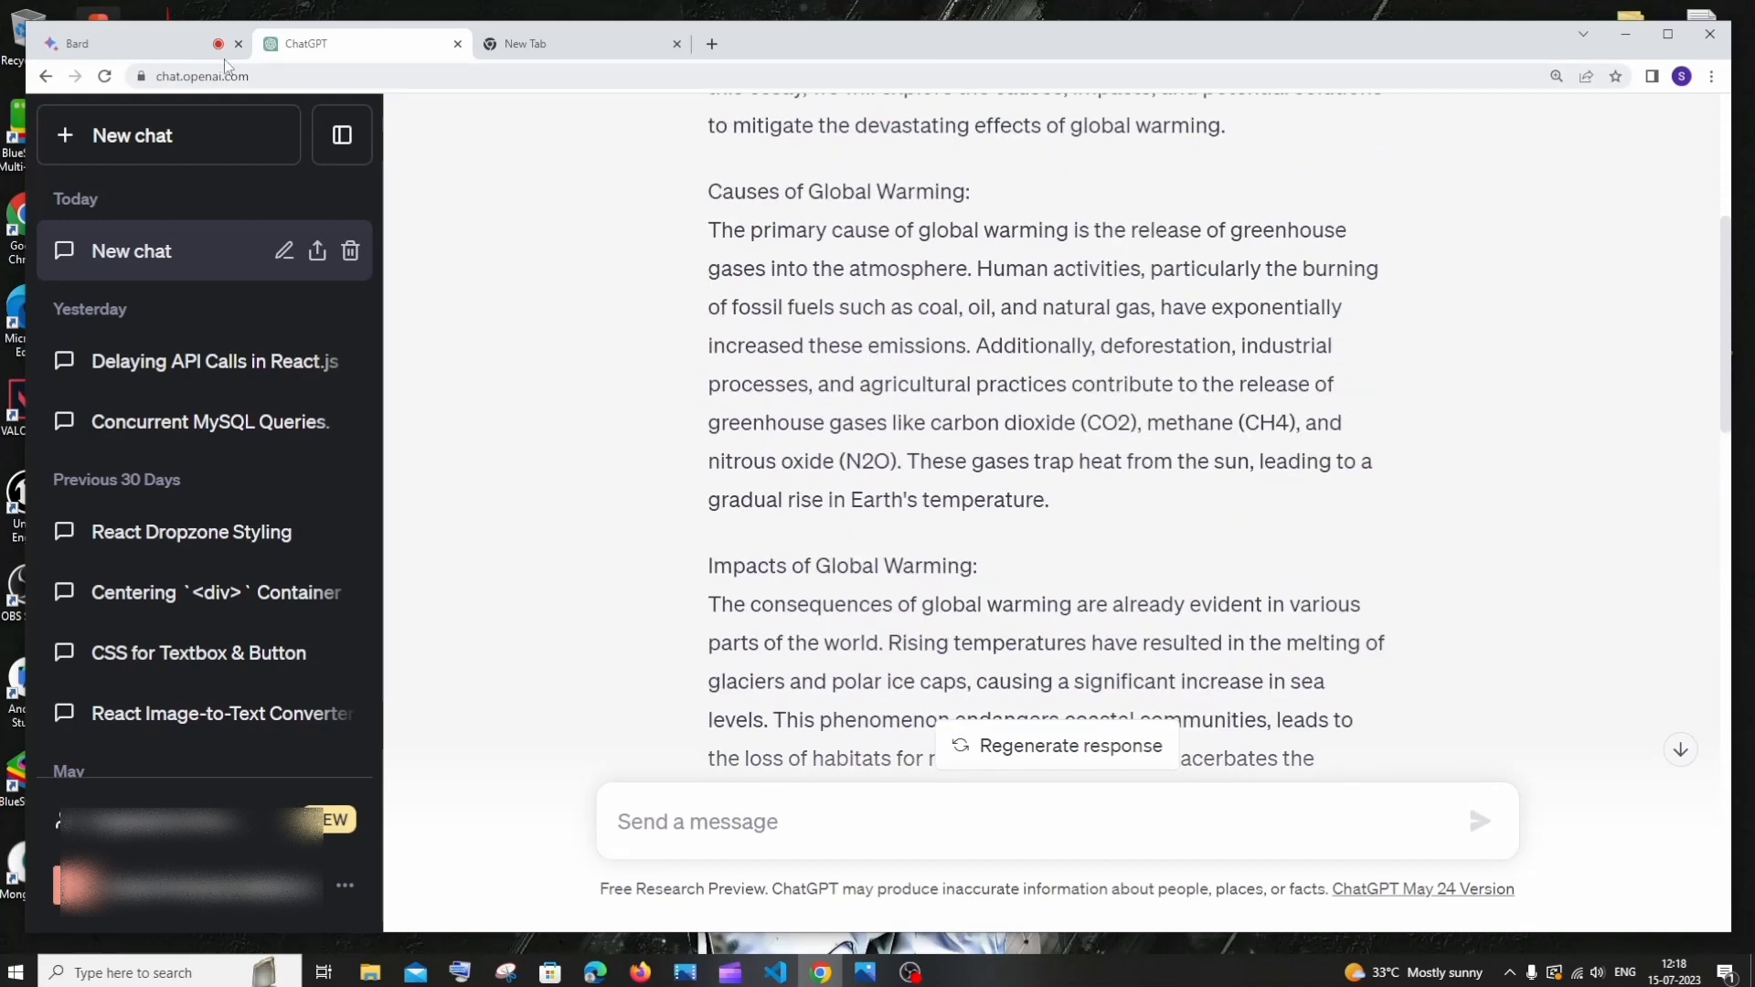
left_click(183, 46)
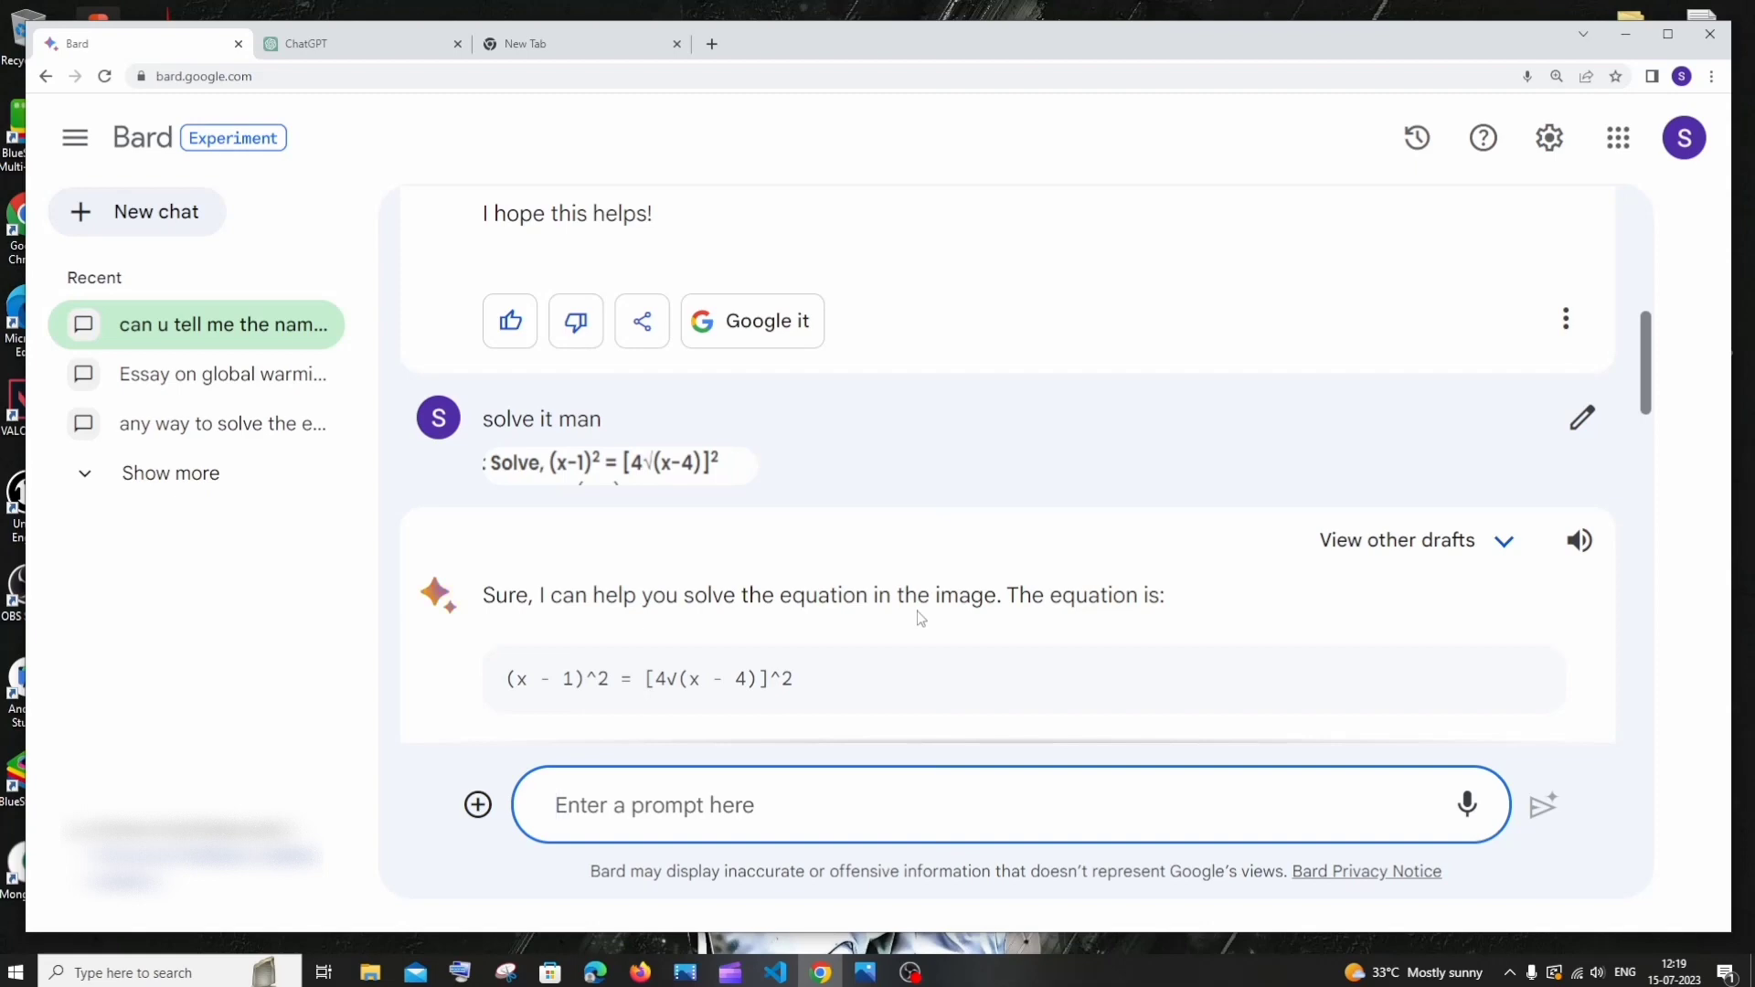
scroll(929, 581, "up", 7)
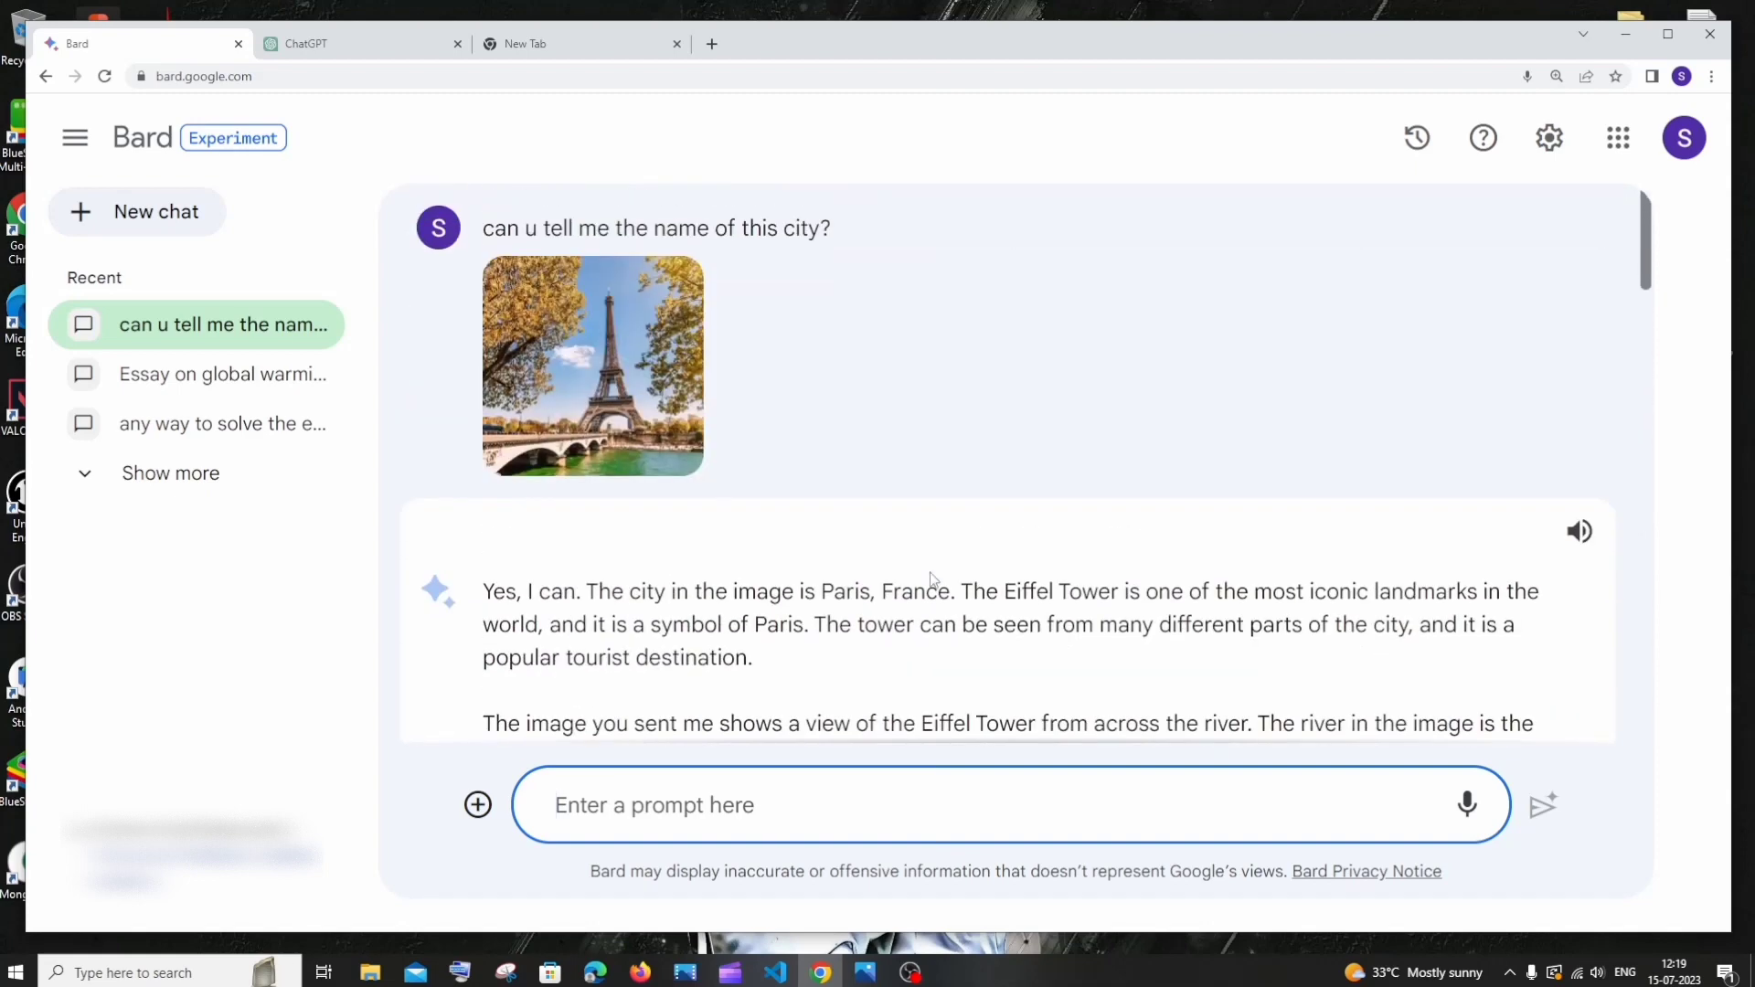